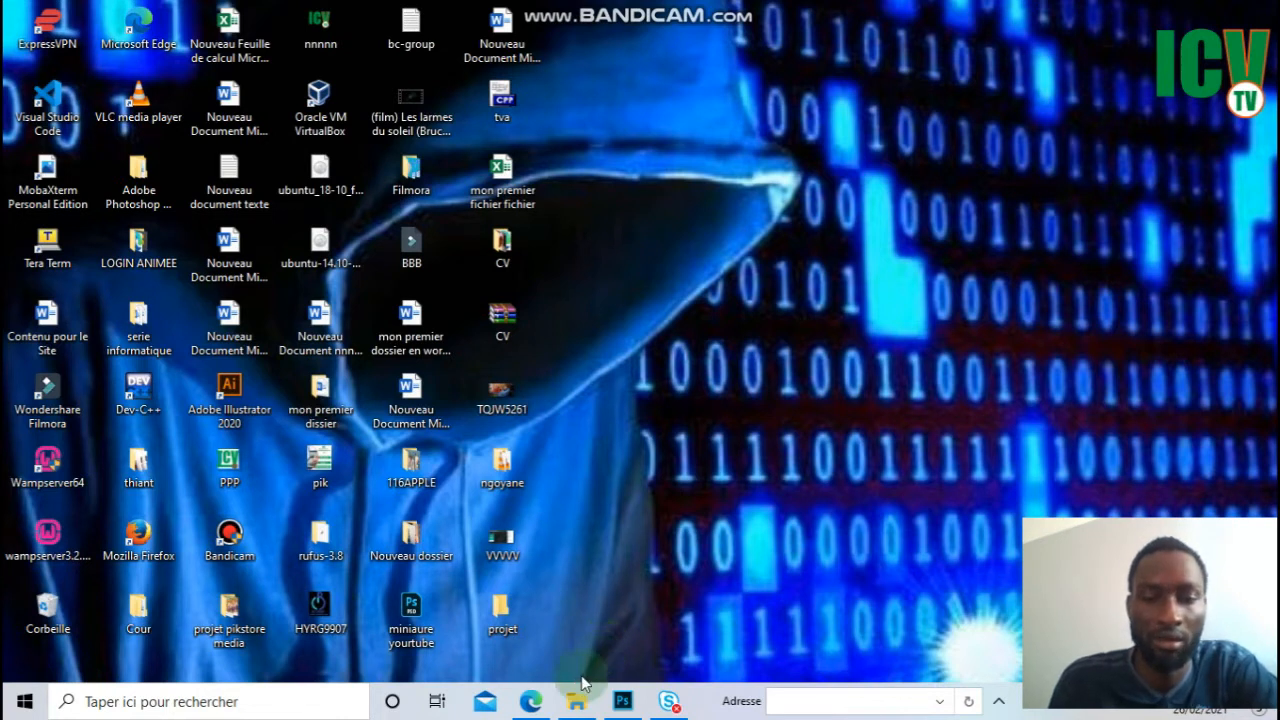
Search Google for wordpress, open the Foxlis Geo plugin page on wordpress.org and dismiss the translation offer.
{"action": "mouse_move", "coordinate": [532, 705]}
{"action": "left_click", "coordinate": [531, 640]}
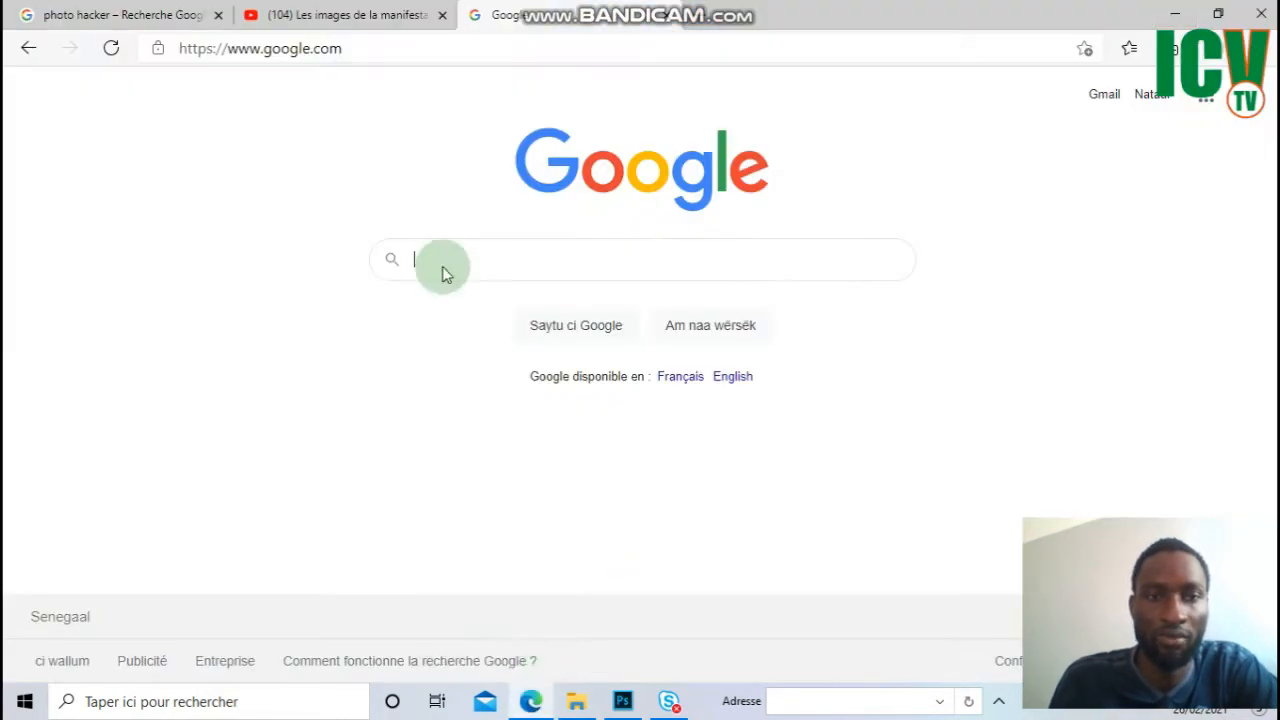
{"action": "left_click", "coordinate": [456, 264]}
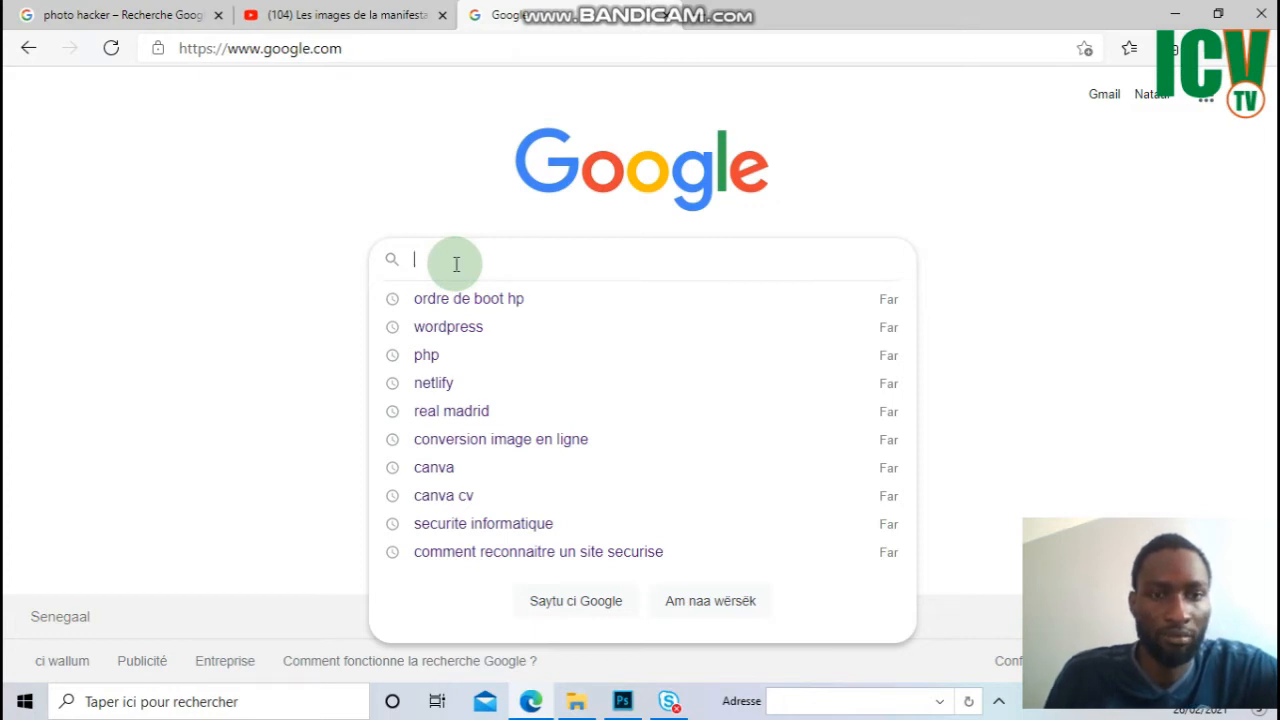
{"action": "left_click", "coordinate": [451, 330]}
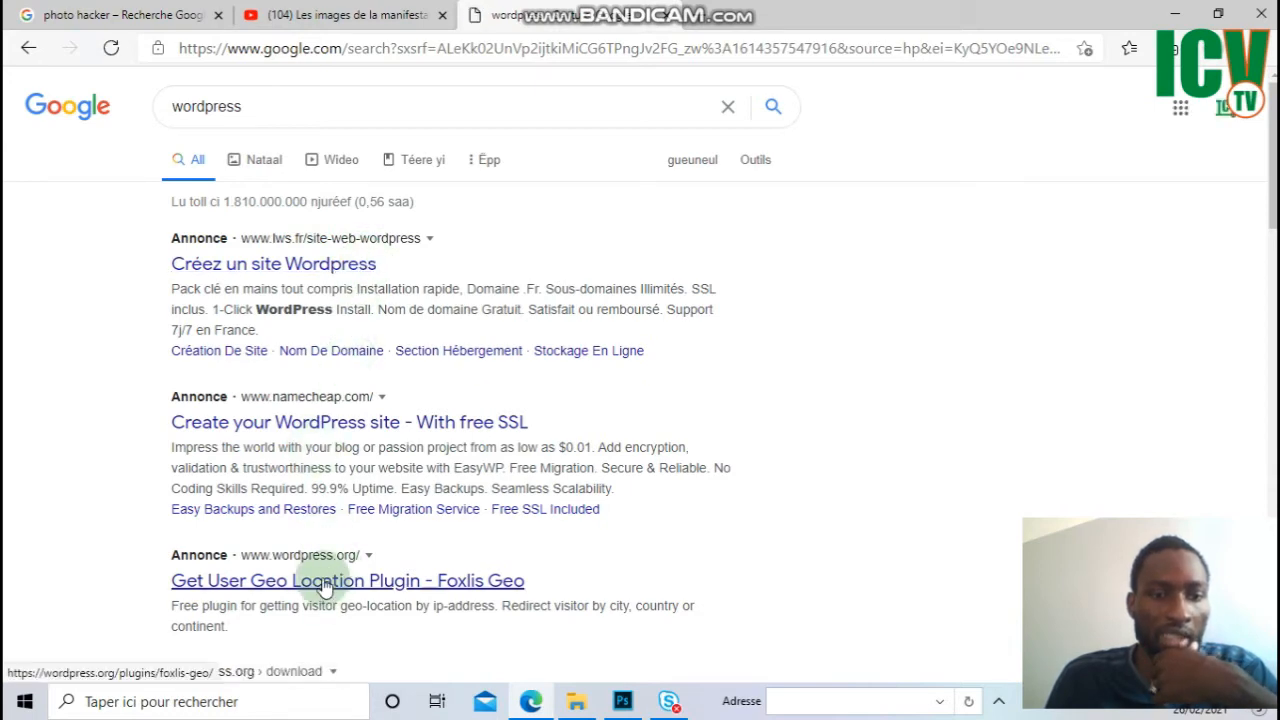
{"action": "left_click", "coordinate": [325, 586]}
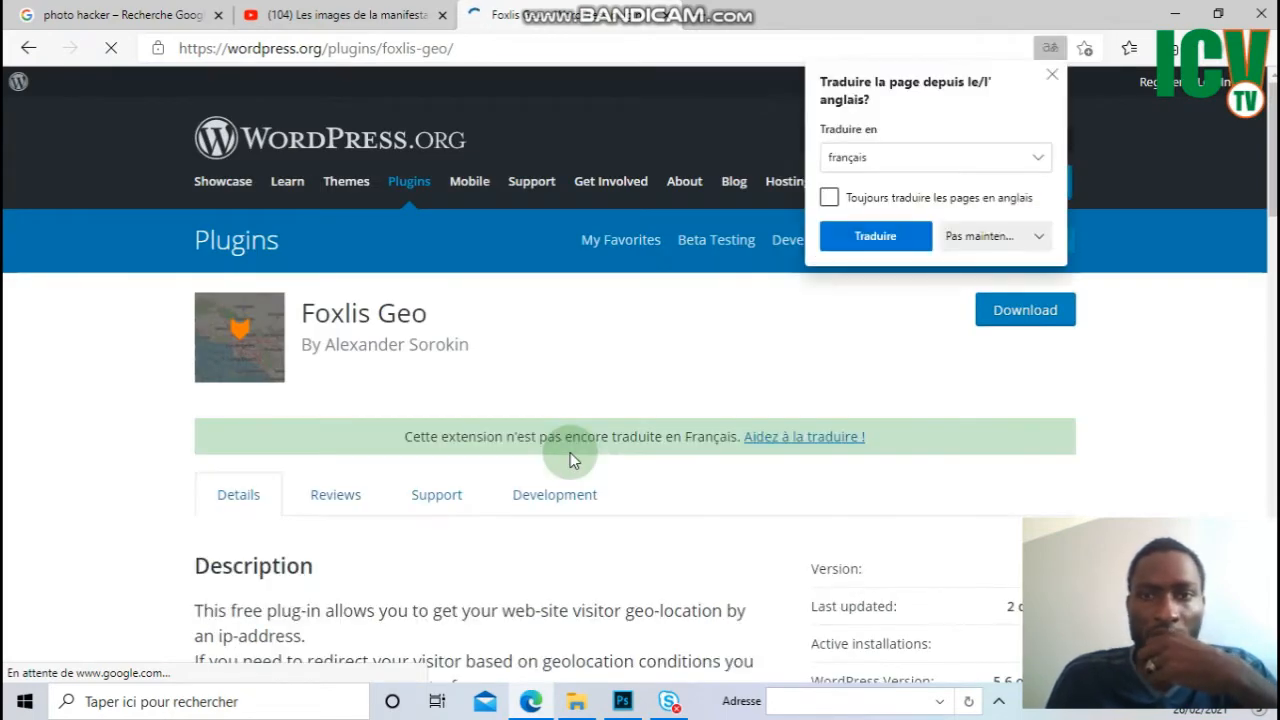
{"action": "left_click", "coordinate": [1054, 78]}
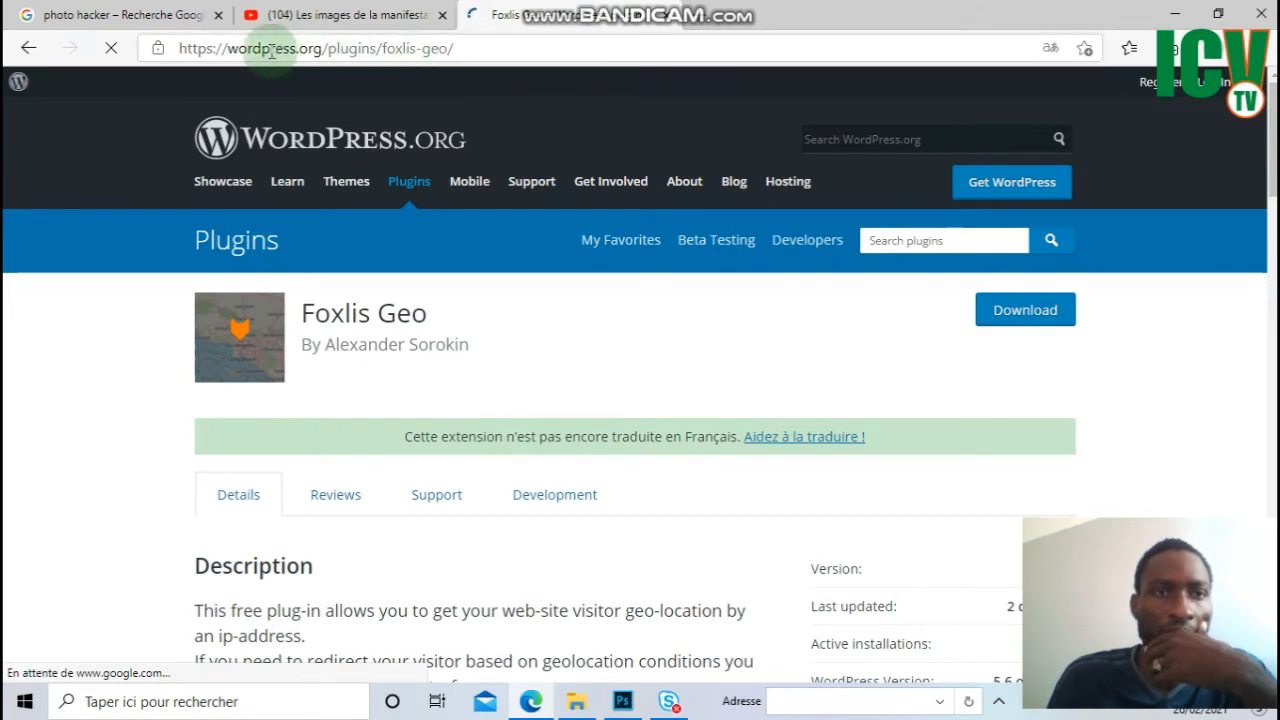
Load the plugin page's French version by prefixing the address with "fr.", look through it and close the browser.
{"action": "left_click", "coordinate": [227, 48]}
{"action": "left_click", "coordinate": [227, 48]}
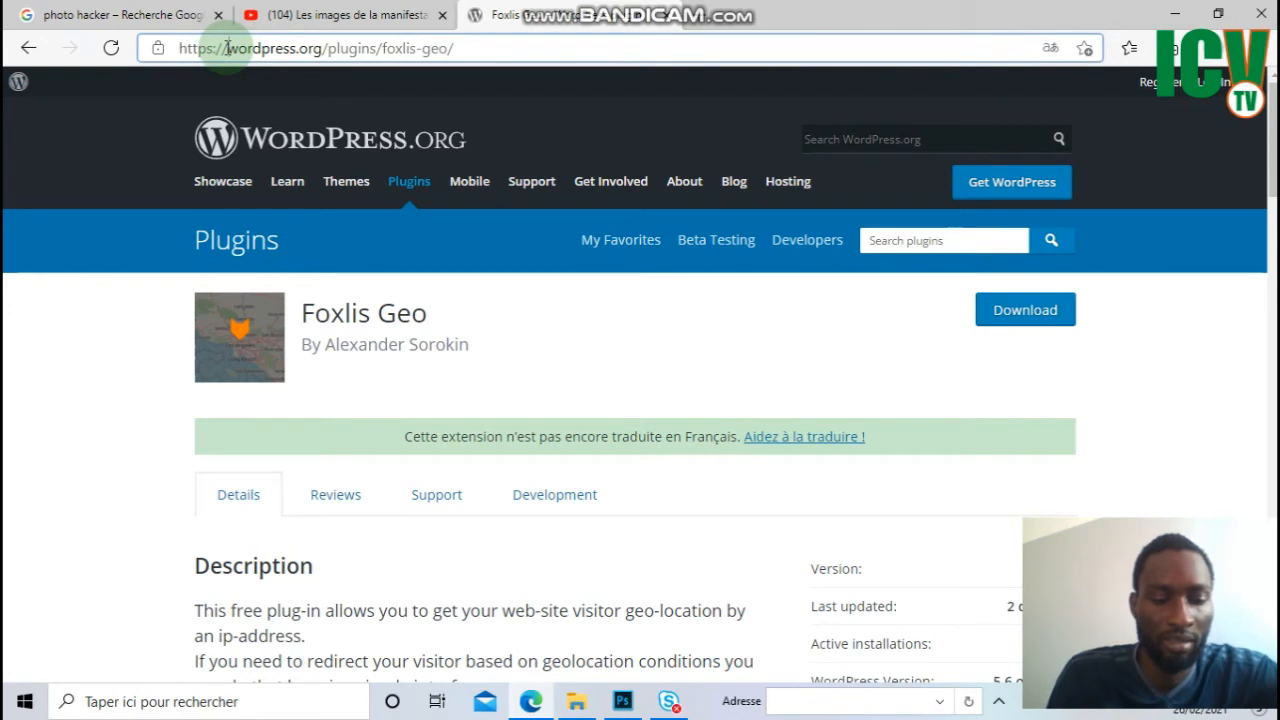
{"action": "type", "text": "fr."}
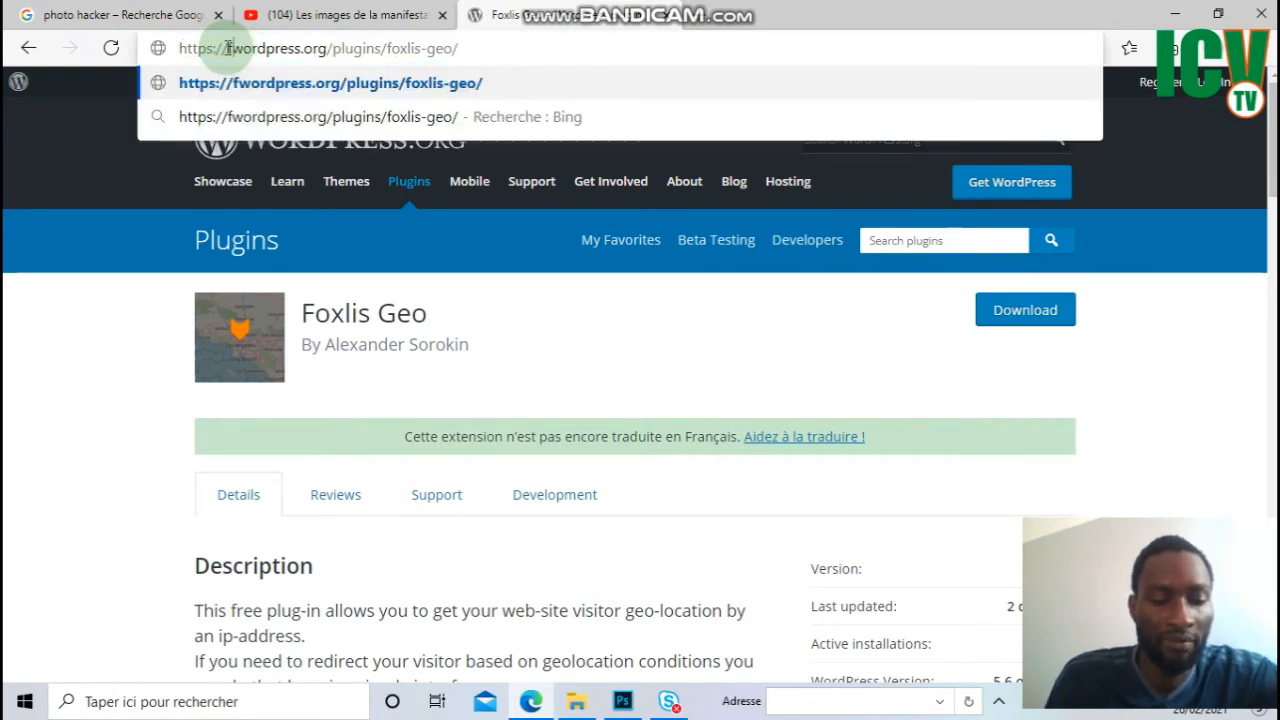
{"action": "key", "text": "Return"}
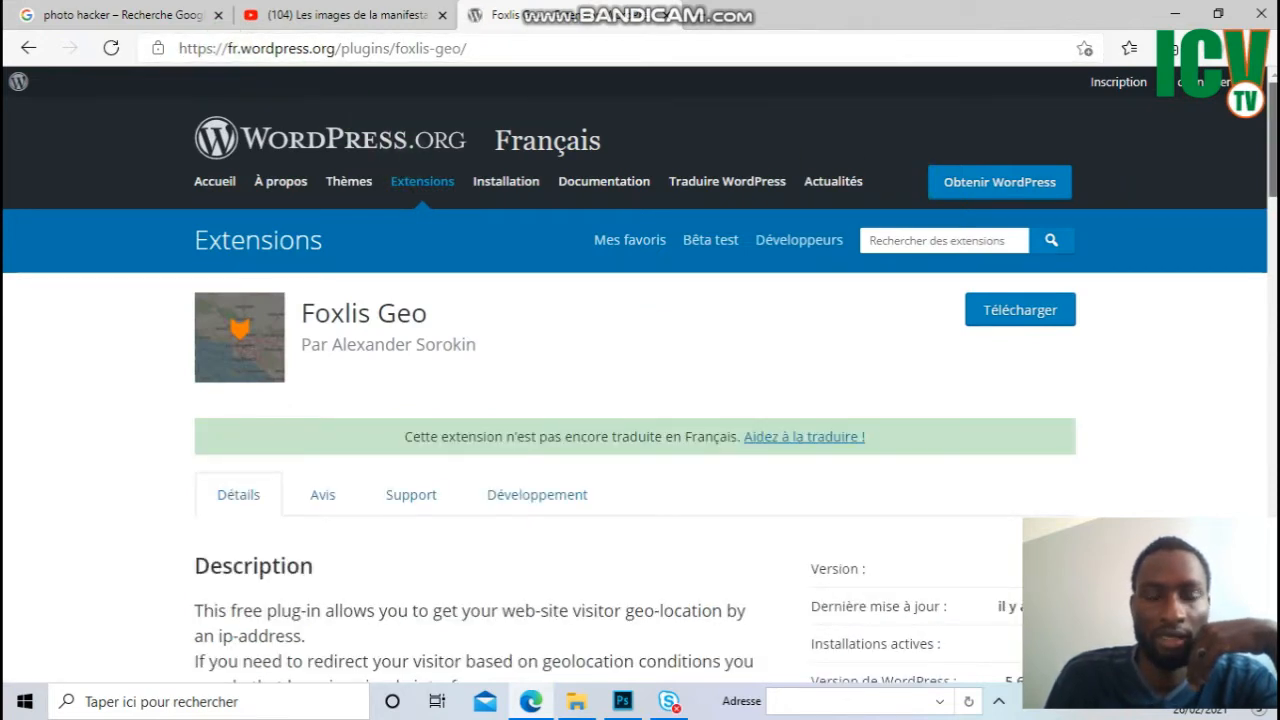
{"action": "scroll", "coordinate": [640, 390], "scroll_direction": "down", "scroll_amount": 15}
{"action": "left_click_drag", "start_coordinate": [1273, 476], "coordinate": [1266, 140]}
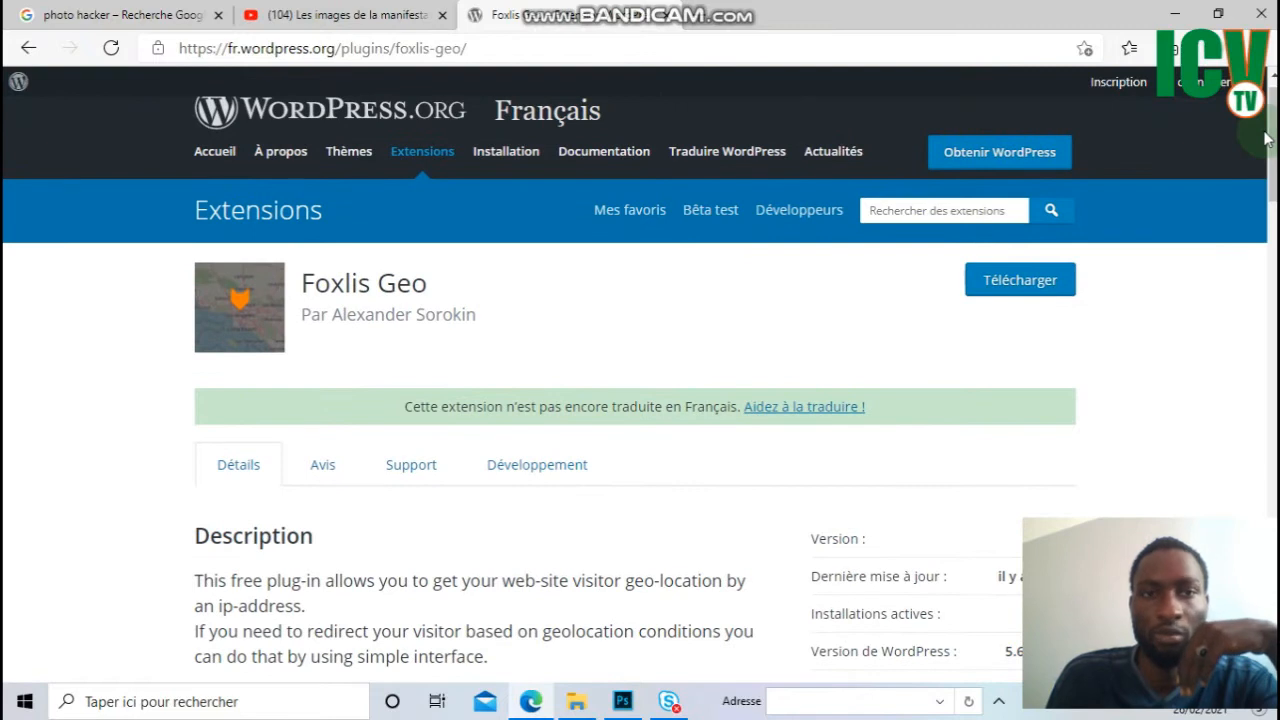
{"action": "left_click", "coordinate": [1216, 12]}
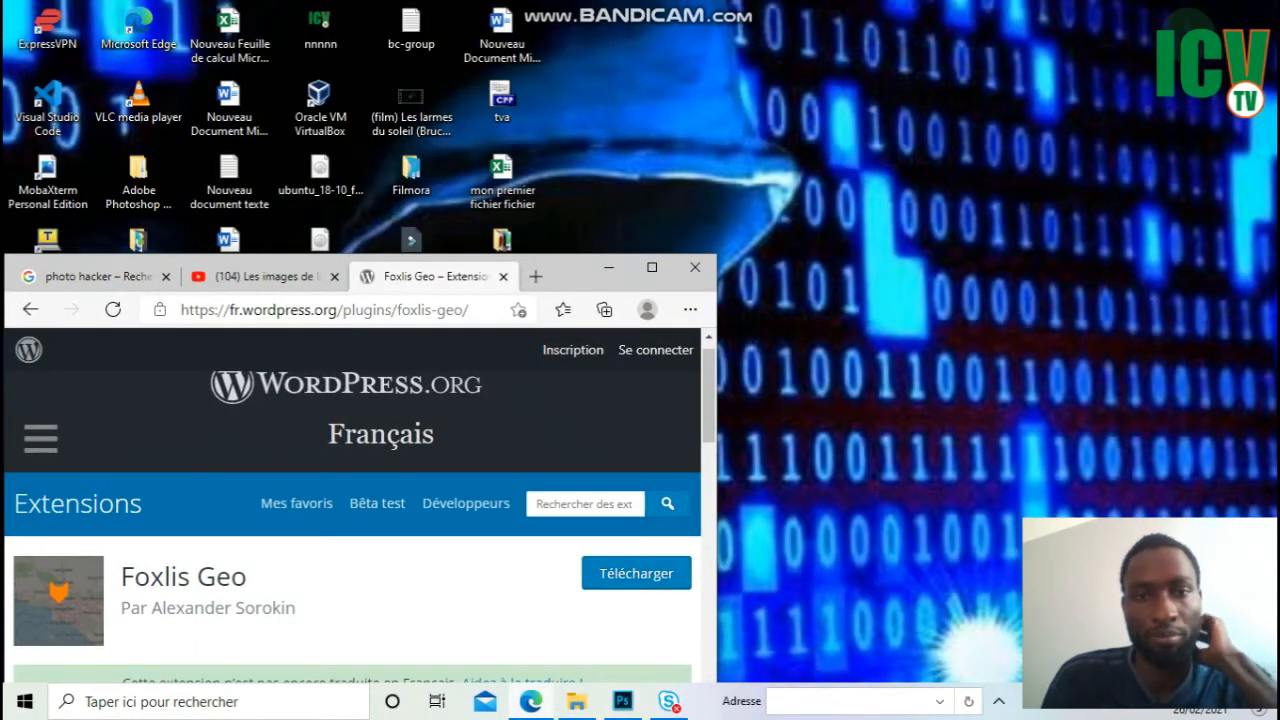
{"action": "left_click", "coordinate": [694, 270]}
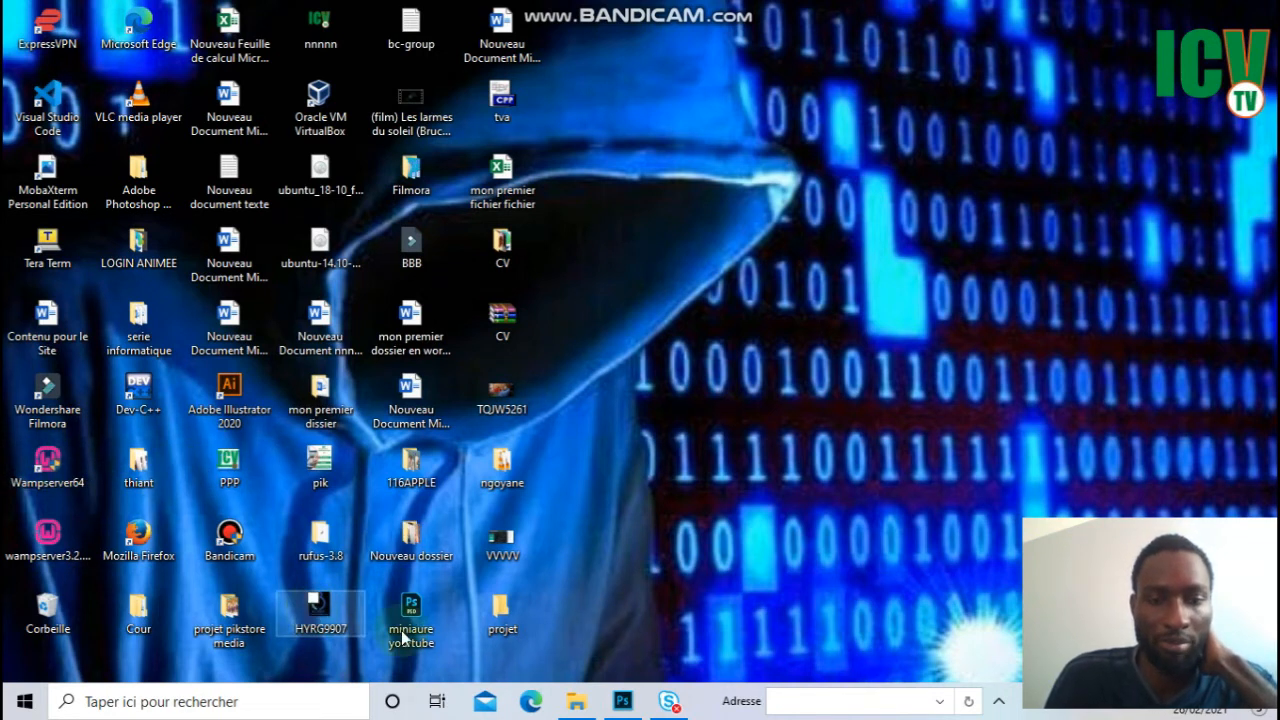
Locate the wordpress-5.6.2-fr_FR archive in the Téléchargements folder in File Explorer and minimise the window.
{"action": "left_click", "coordinate": [578, 702]}
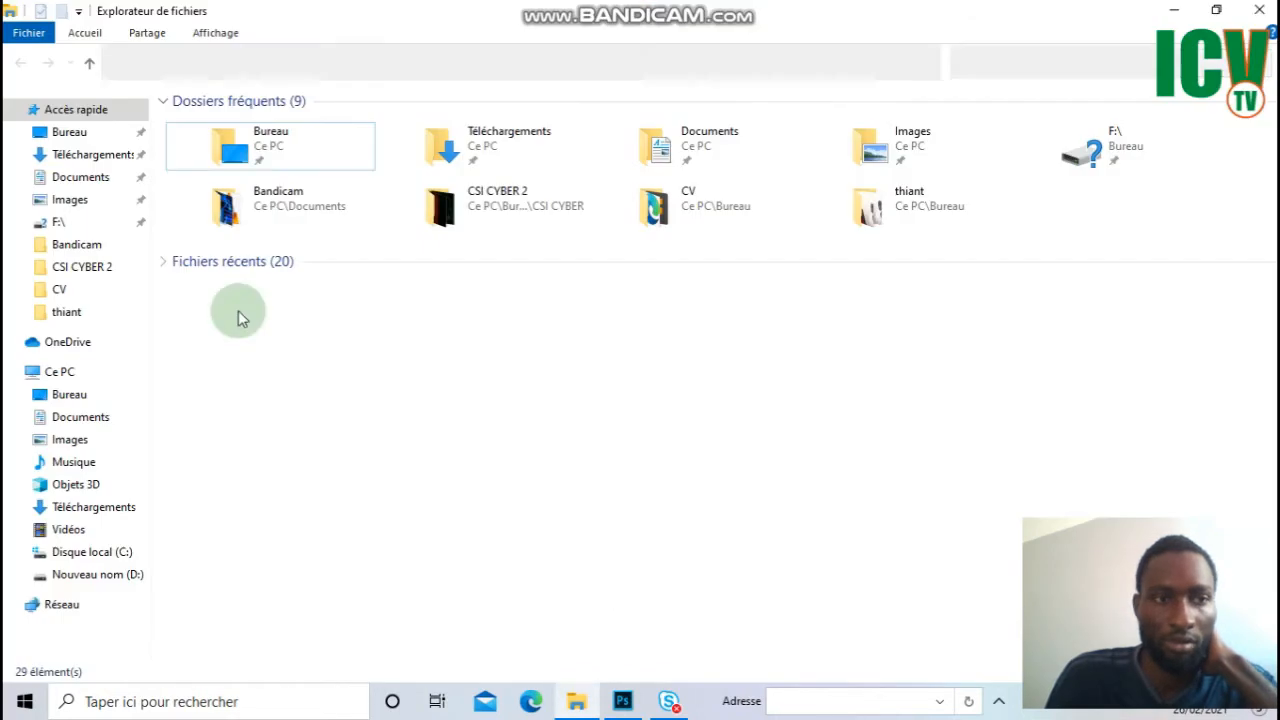
{"action": "left_click", "coordinate": [62, 156]}
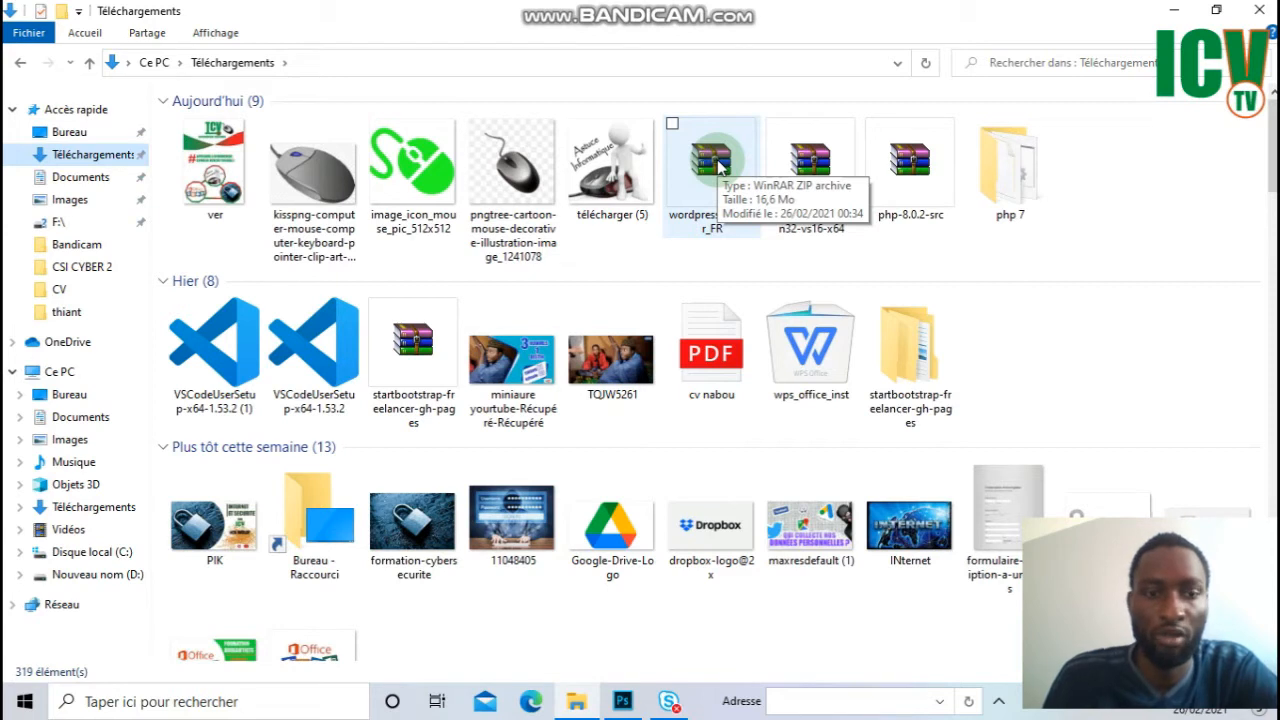
{"action": "left_click", "coordinate": [1172, 10]}
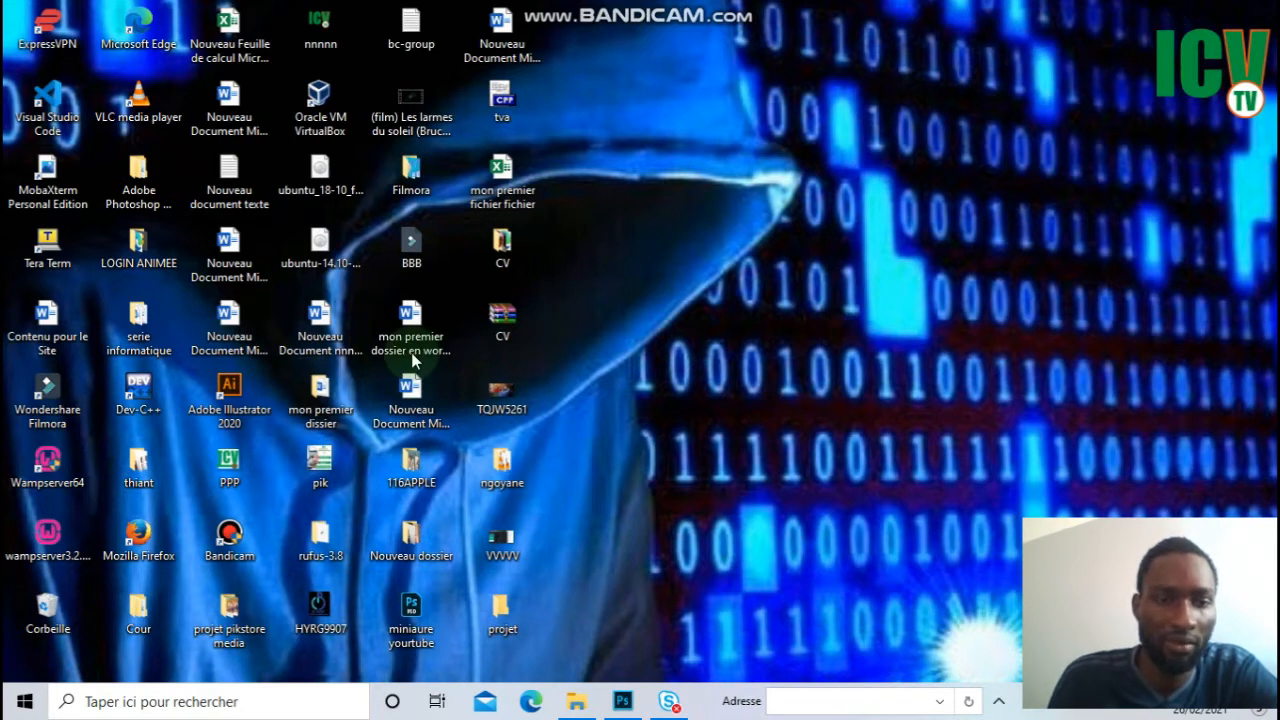
Start Wampserver64 and extract the wordpress-5.6.2-fr_FR archive in Téléchargements to a folder of the same name.
{"action": "double_click", "coordinate": [64, 462]}
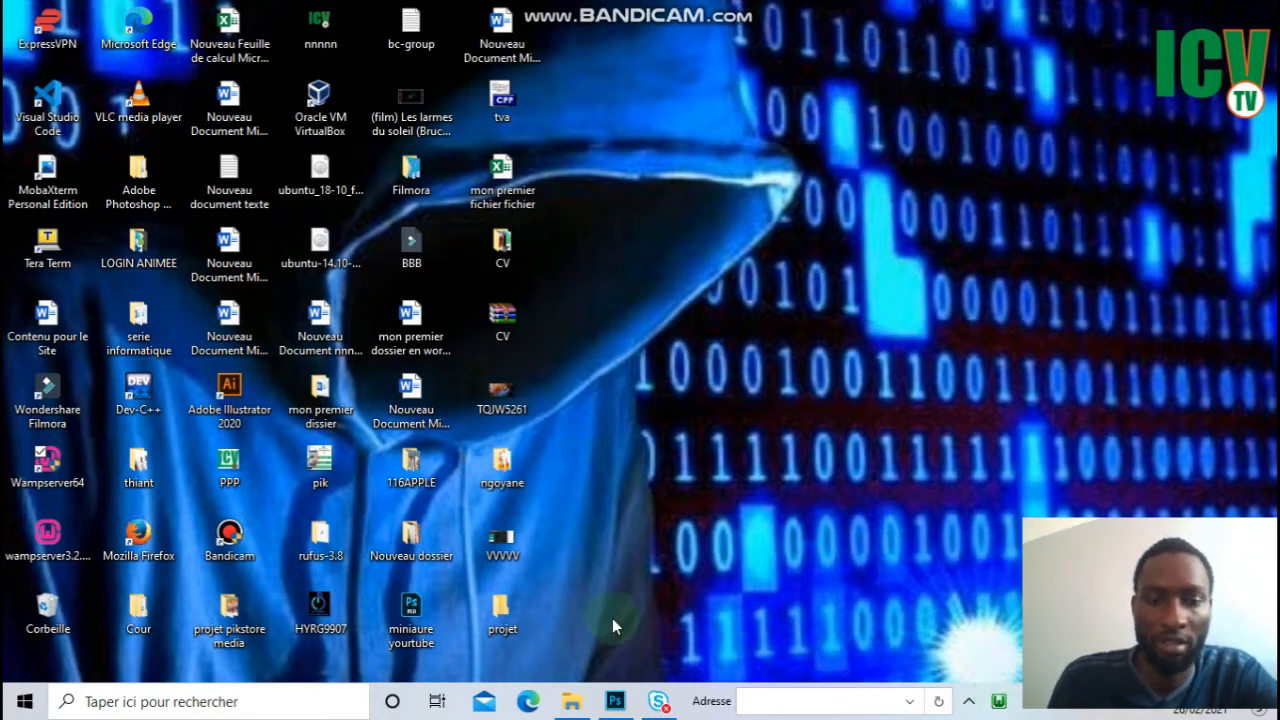
{"action": "left_click", "coordinate": [583, 690]}
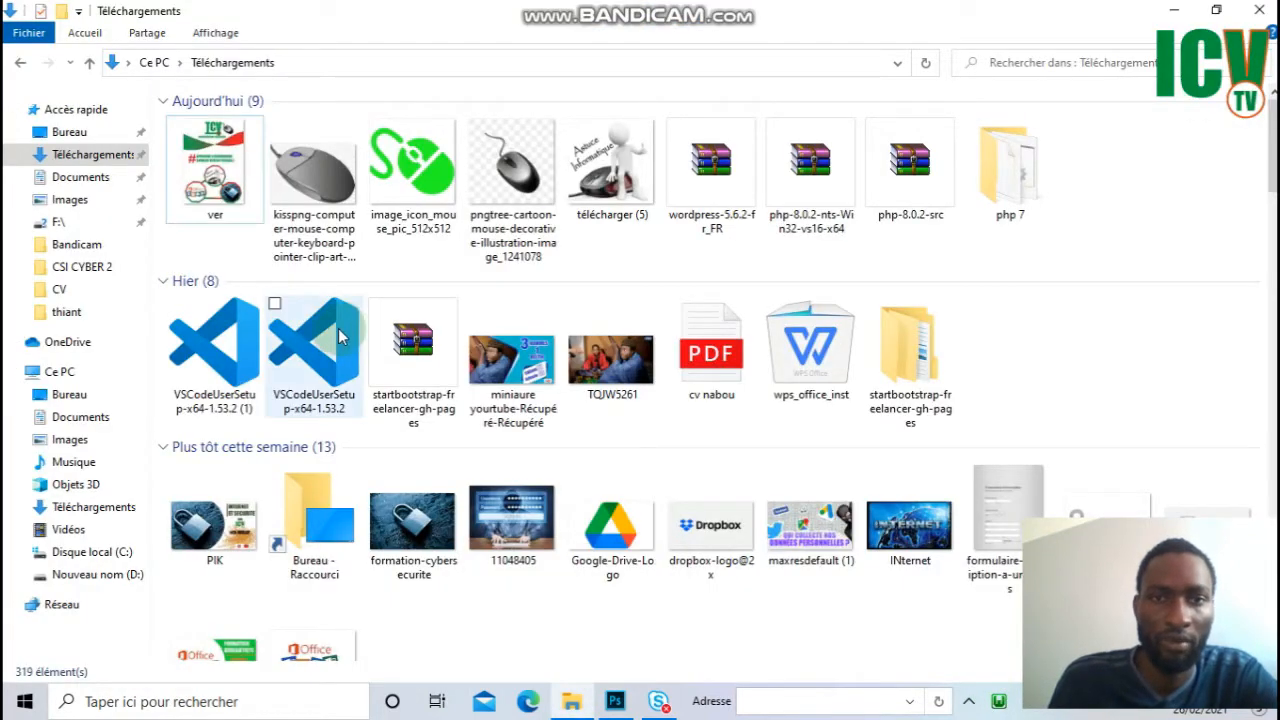
{"action": "right_click", "coordinate": [697, 187]}
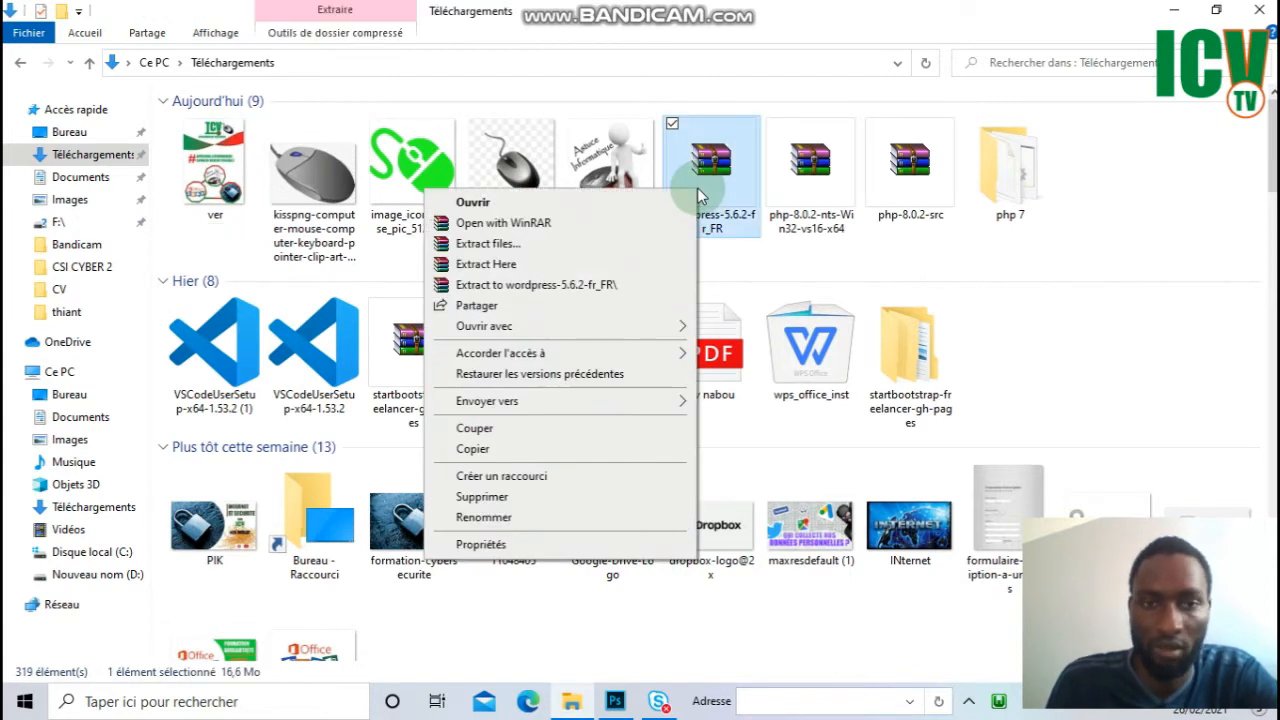
{"action": "left_click", "coordinate": [549, 288]}
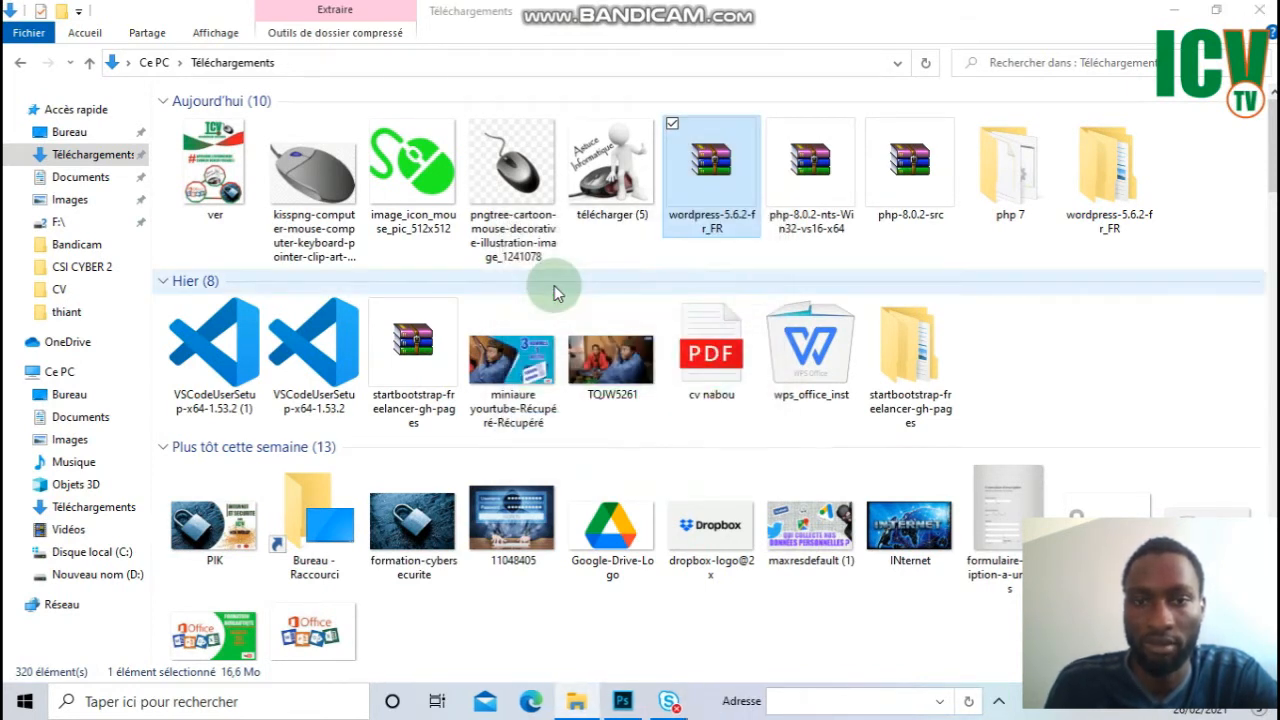
Rename the extracted wordpress-5.6.2-fr_FR folder as ecommerce.
{"action": "right_click", "coordinate": [1100, 162]}
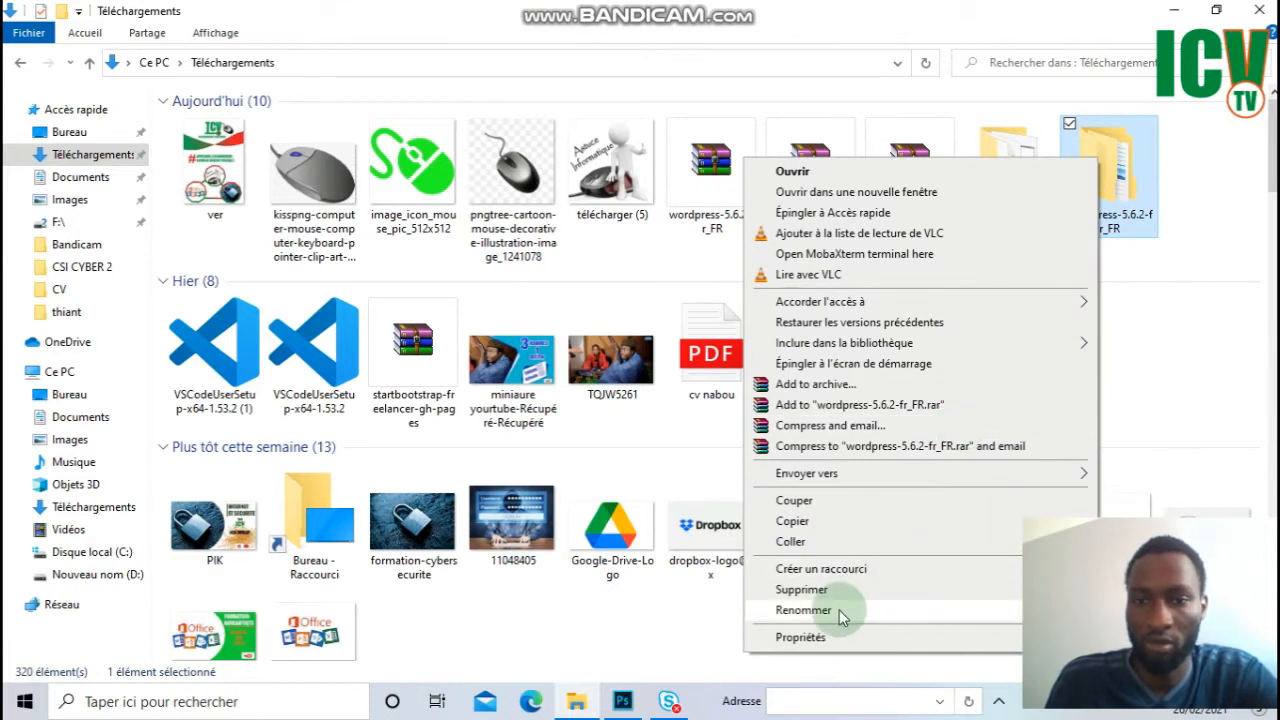
{"action": "left_click", "coordinate": [838, 612]}
{"action": "type", "text": "ecome"}
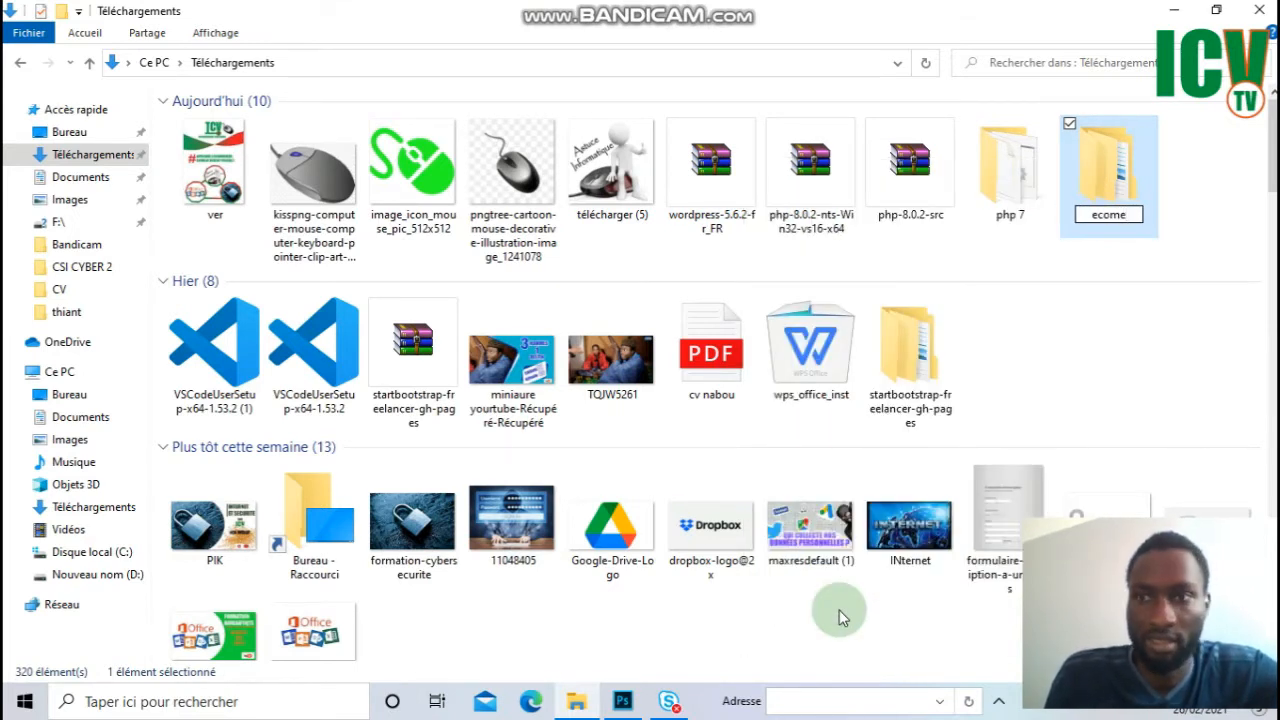
{"action": "key", "text": "BackSpace"}
{"action": "type", "text": "merce"}
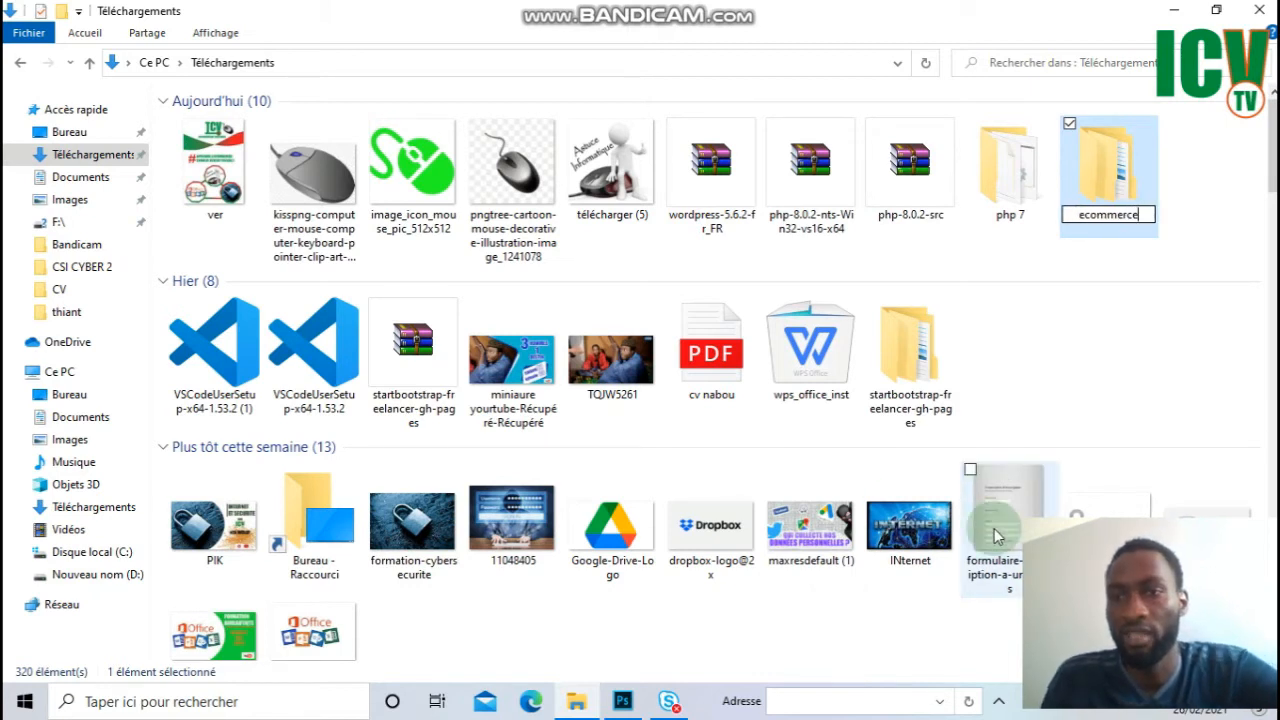
{"action": "left_click", "coordinate": [1105, 337]}
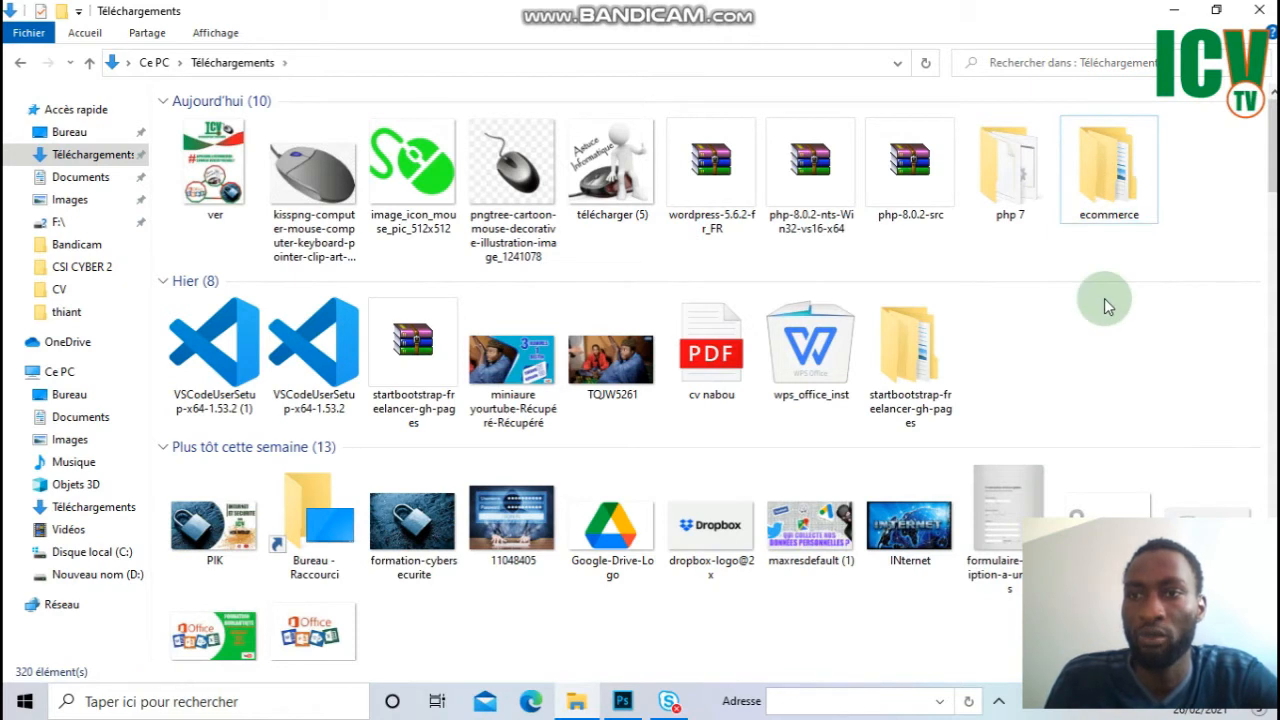
Copy the ecommerce folder from Téléchargements and minimise the File Explorer window.
{"action": "right_click", "coordinate": [1108, 177]}
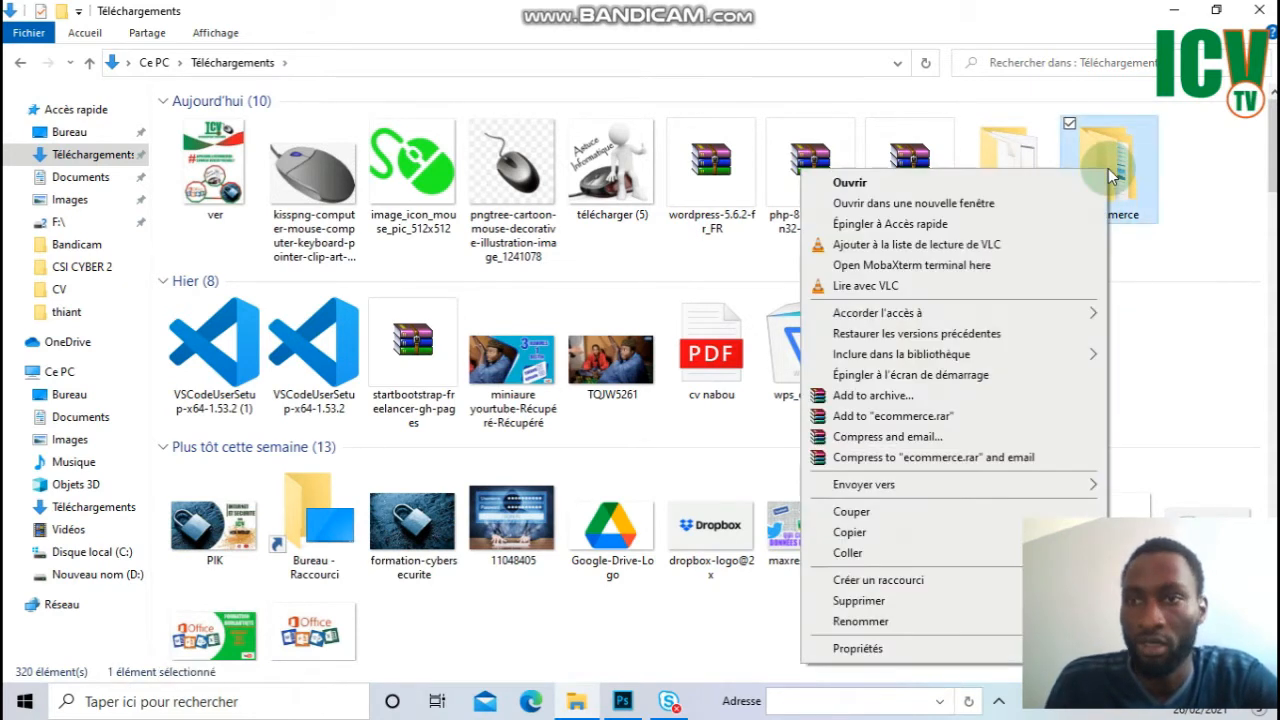
{"action": "left_click", "coordinate": [850, 533]}
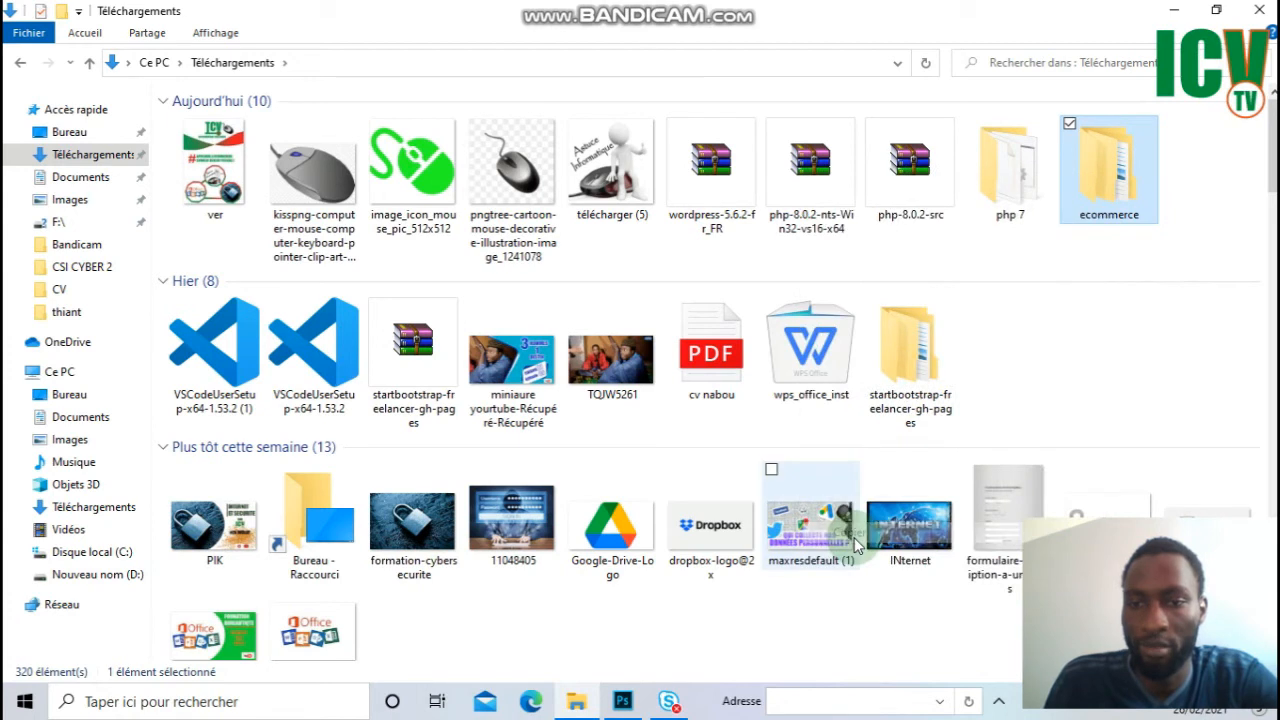
{"action": "left_click", "coordinate": [1174, 10]}
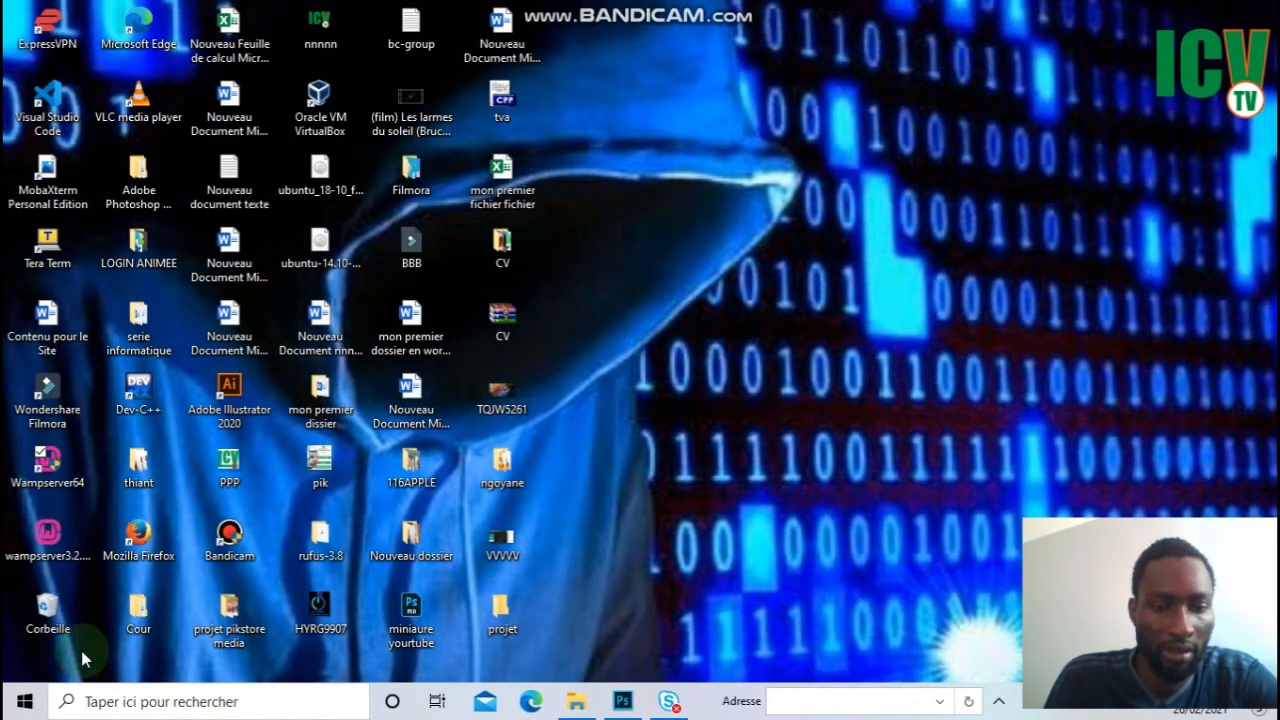
Bring File Explorer back and go to the www folder inside wamp64 on Disque local (C:).
{"action": "mouse_move", "coordinate": [580, 703]}
{"action": "left_click", "coordinate": [590, 615]}
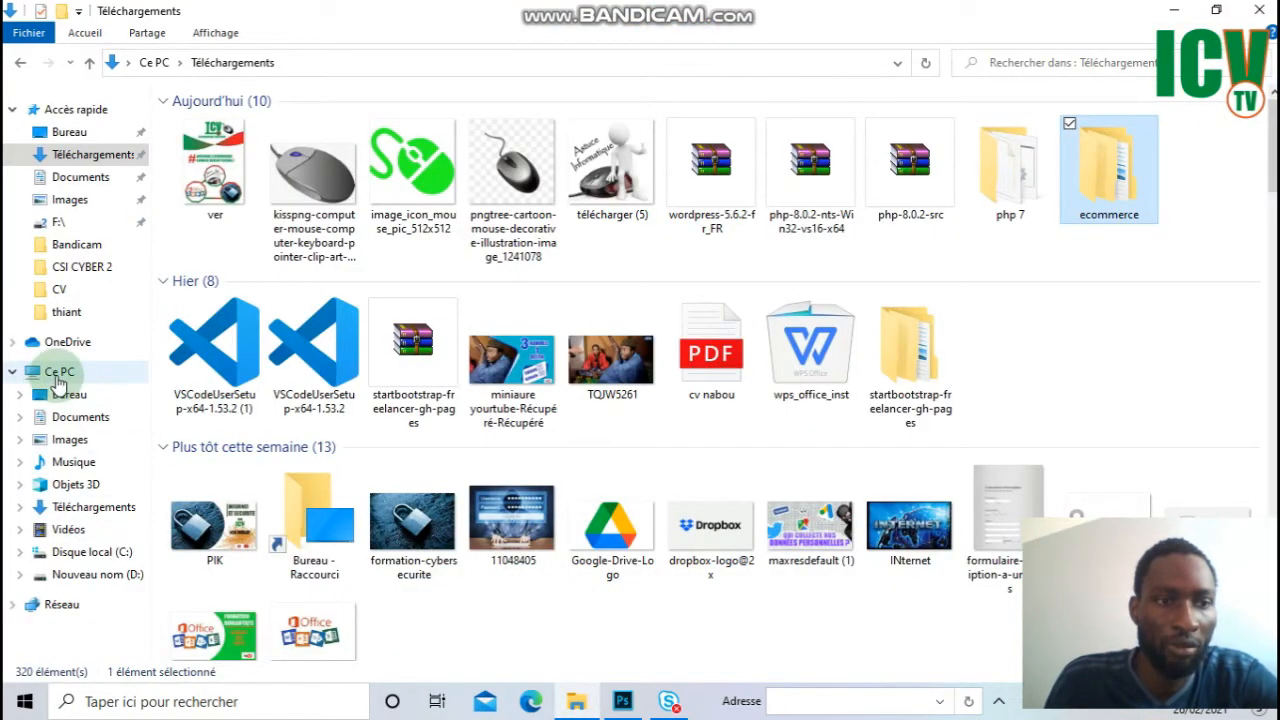
{"action": "left_click", "coordinate": [57, 371]}
{"action": "left_click", "coordinate": [318, 277]}
{"action": "double_click", "coordinate": [318, 277]}
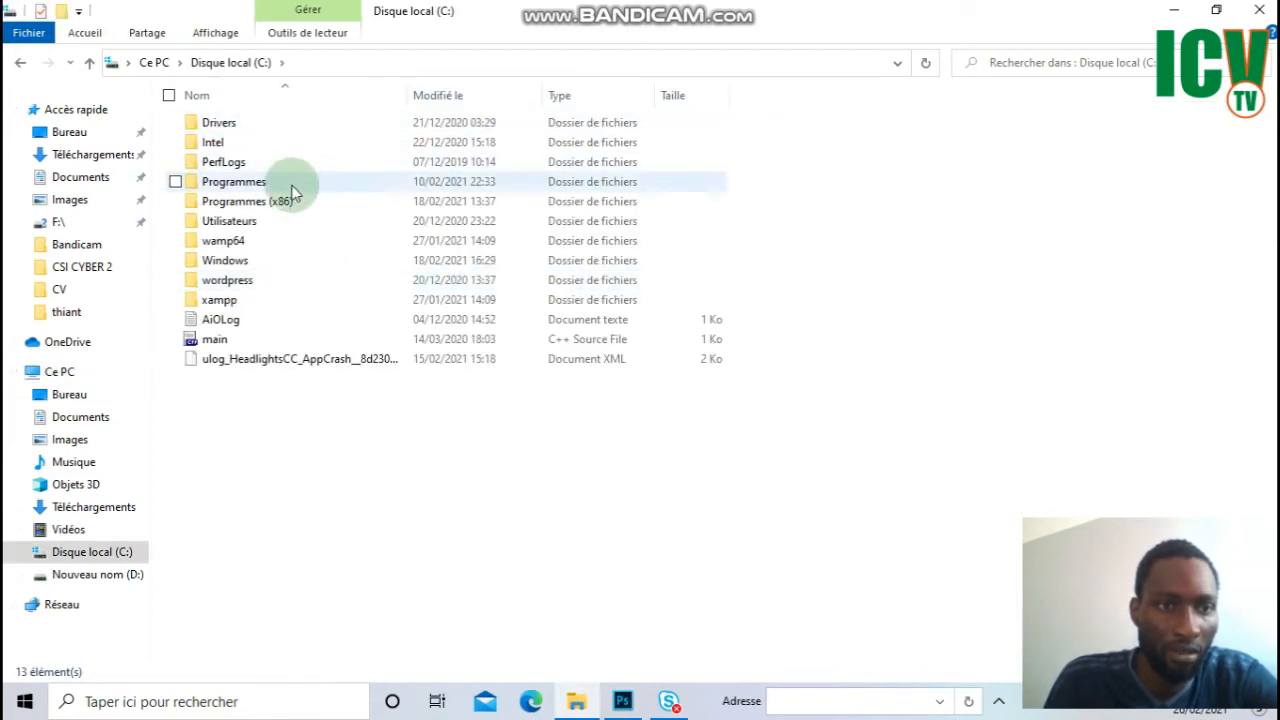
{"action": "double_click", "coordinate": [272, 248]}
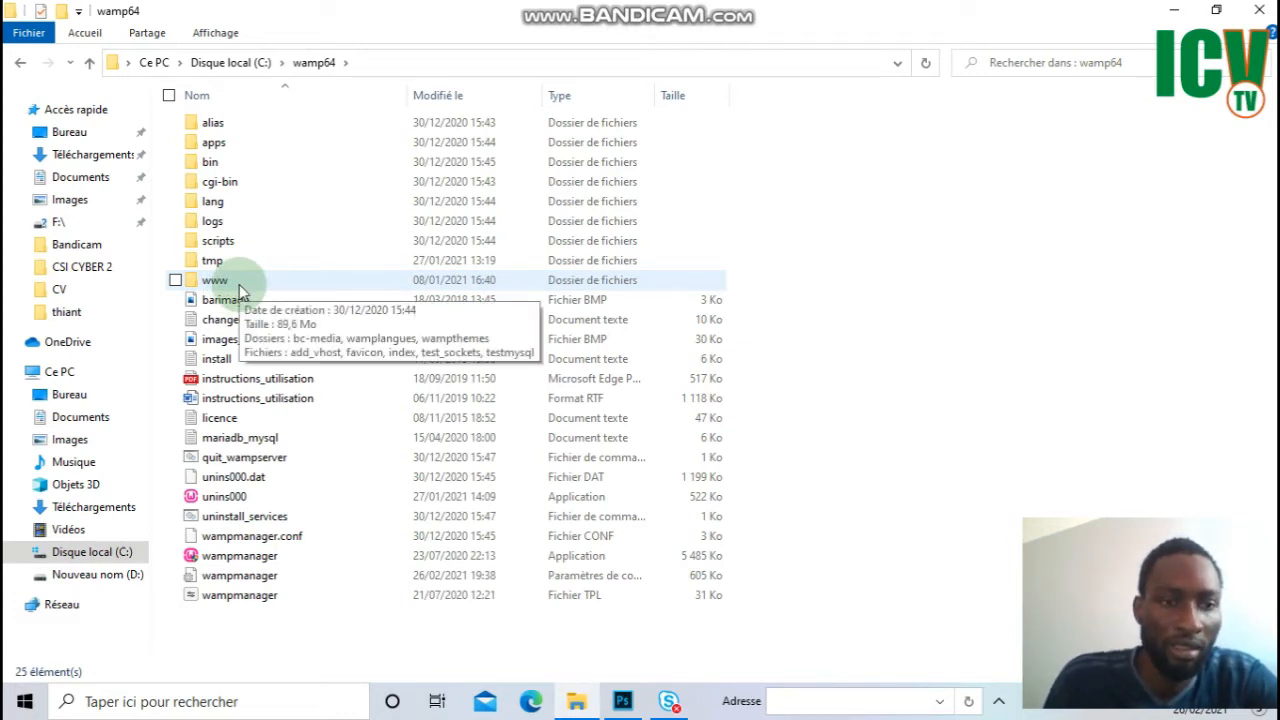
{"action": "double_click", "coordinate": [240, 288]}
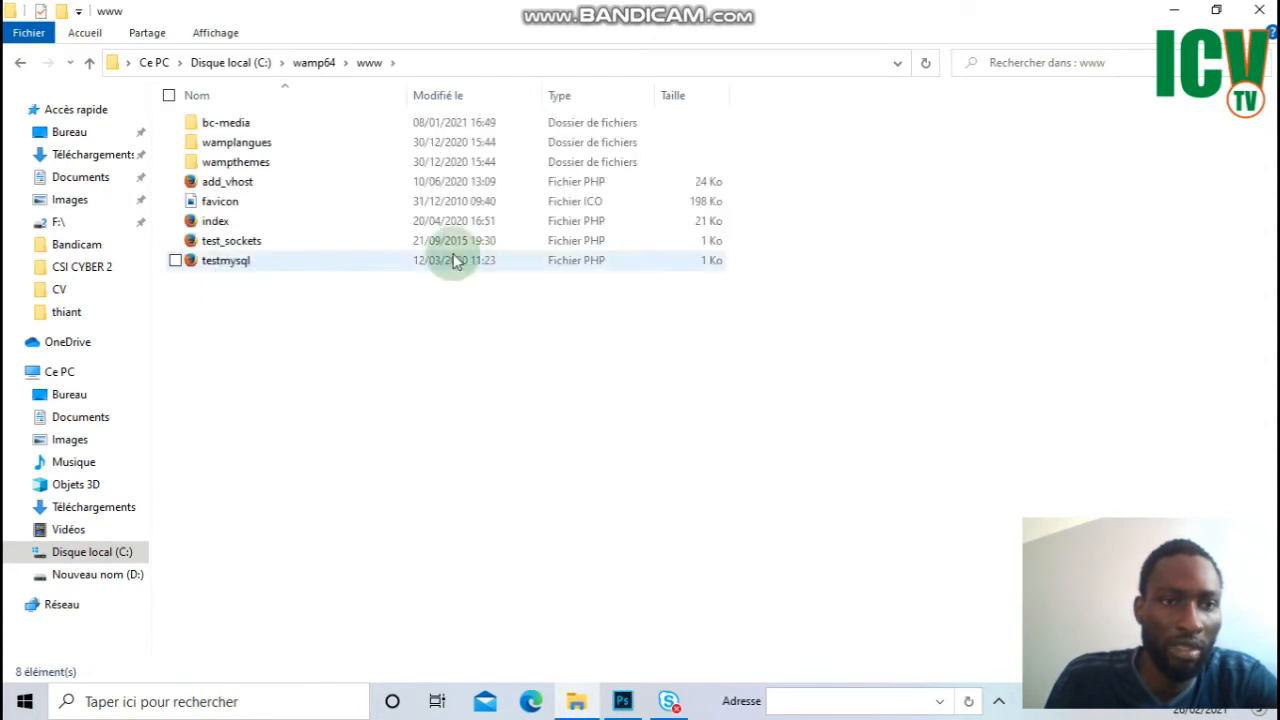
Paste the copied ecommerce folder into www and minimise the File Explorer and copy progress windows.
{"action": "right_click", "coordinate": [487, 313]}
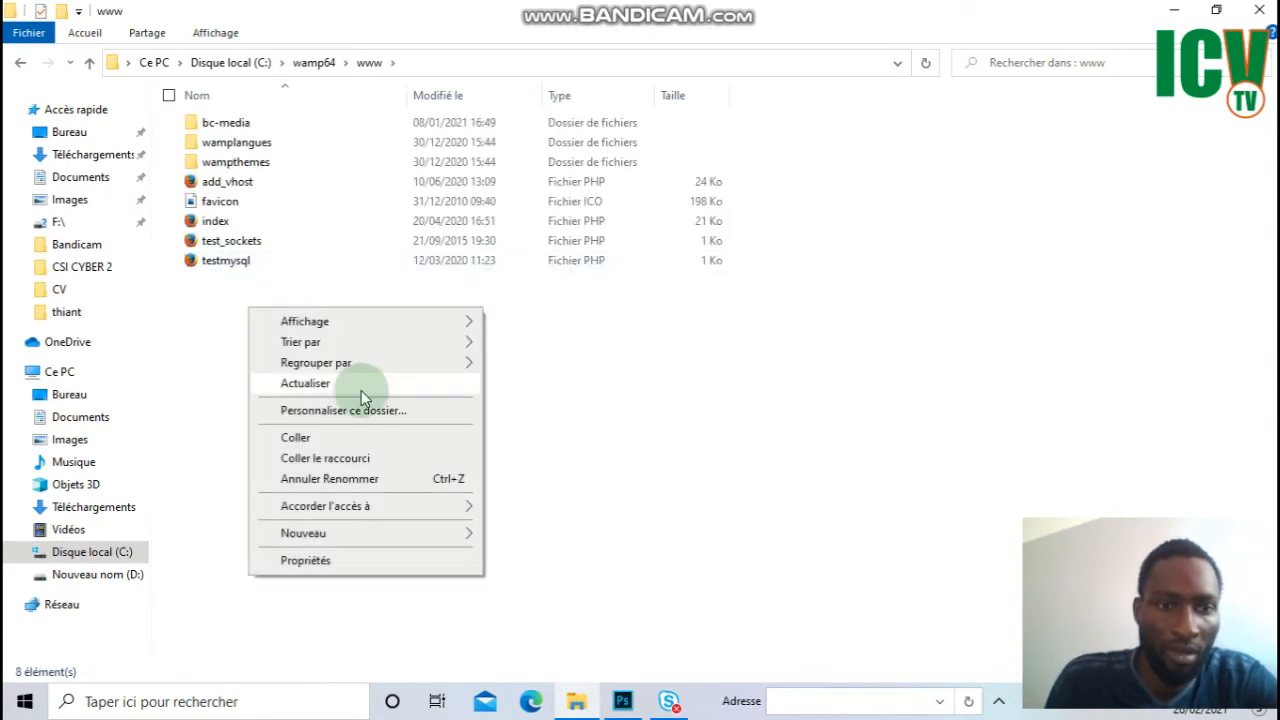
{"action": "left_click", "coordinate": [305, 437]}
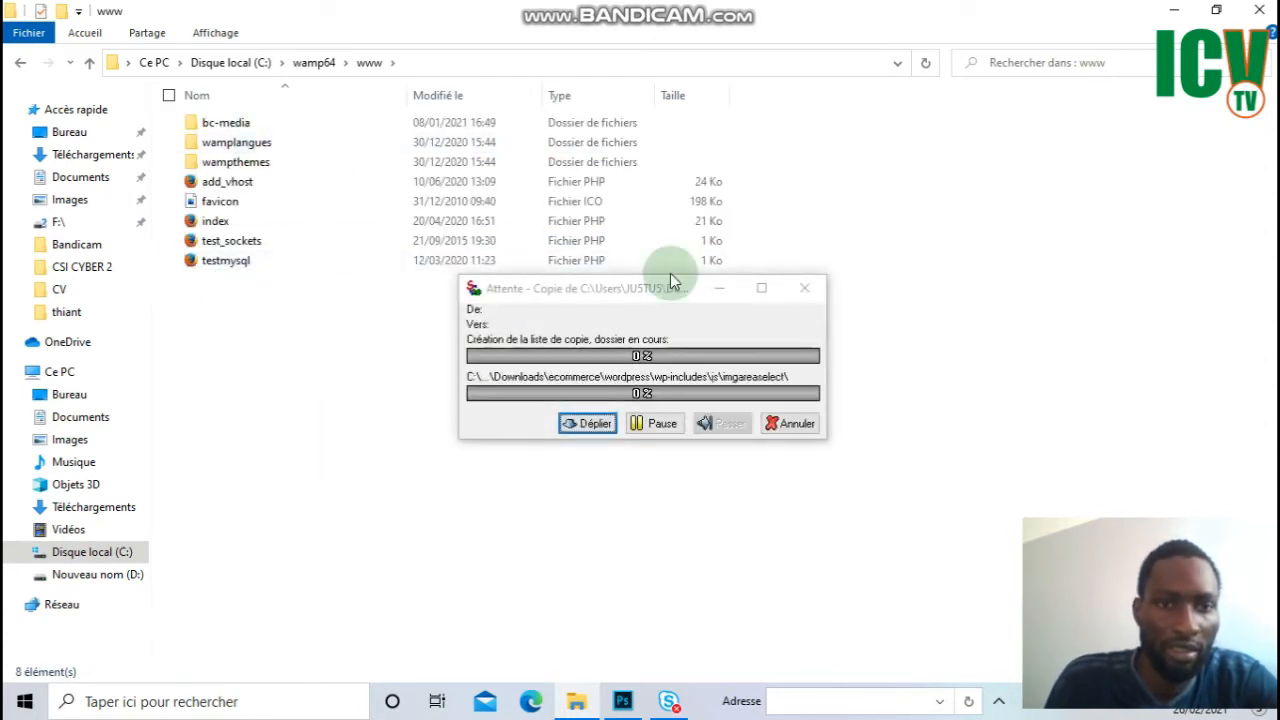
{"action": "left_click", "coordinate": [1170, 10]}
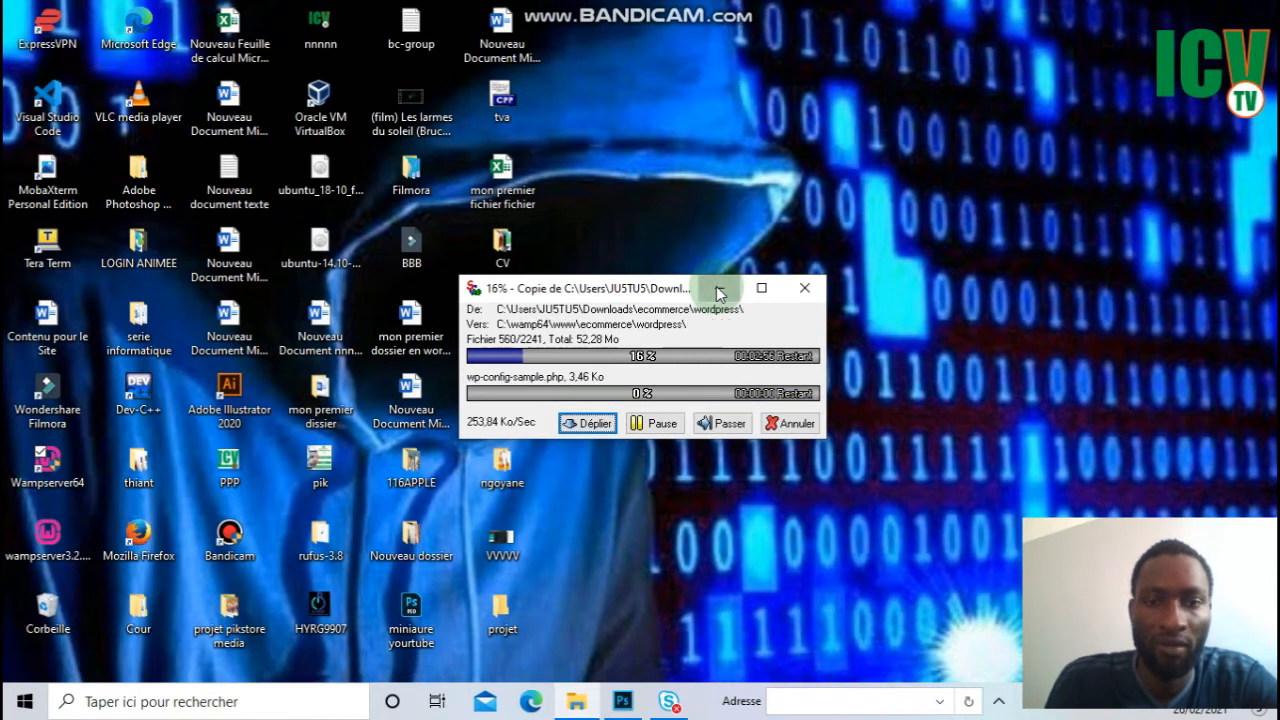
{"action": "left_click", "coordinate": [719, 290]}
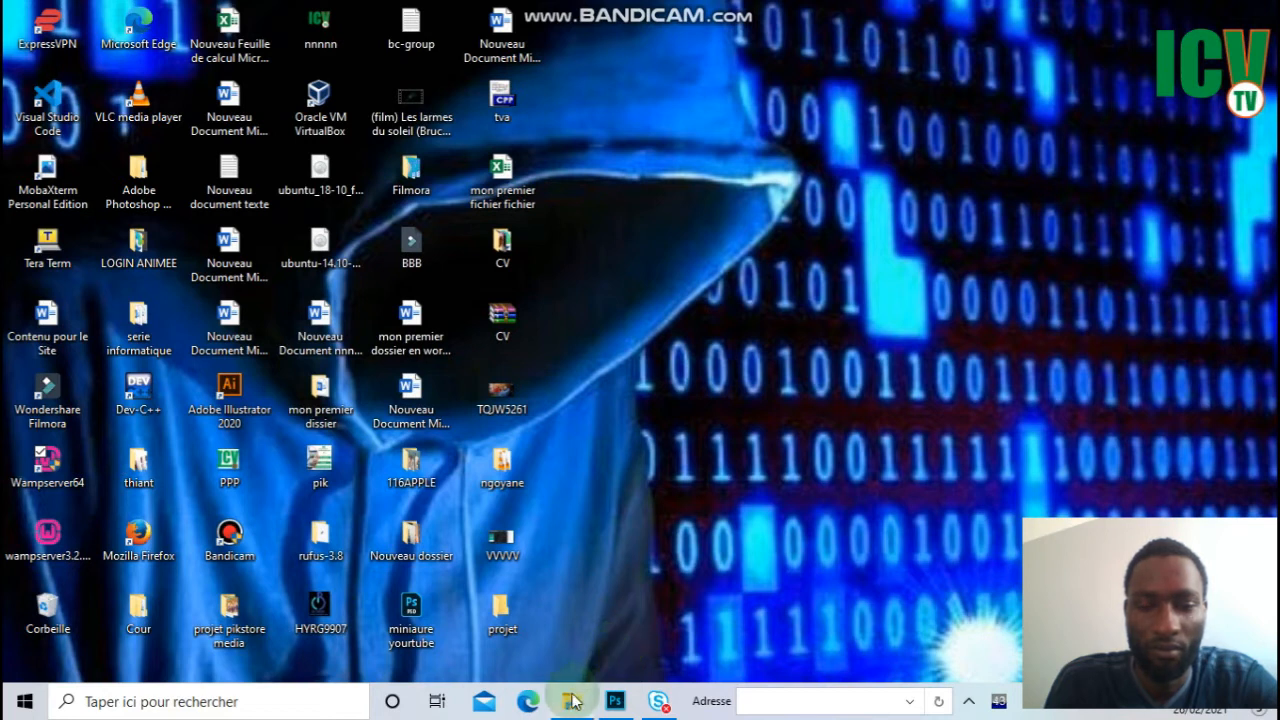
Bring File Explorer back, delete the bc-media folder from www and minimise the window.
{"action": "mouse_move", "coordinate": [571, 701]}
{"action": "left_click", "coordinate": [581, 636]}
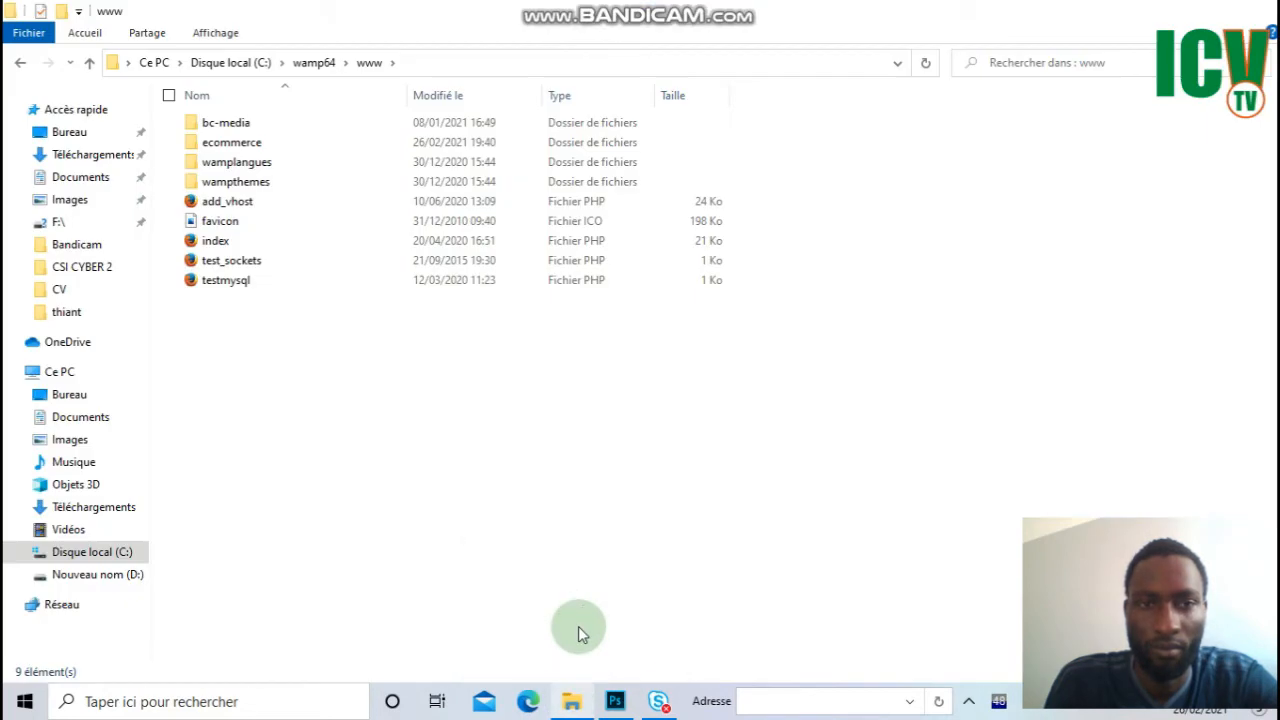
{"action": "left_click", "coordinate": [220, 124]}
{"action": "right_click", "coordinate": [218, 126]}
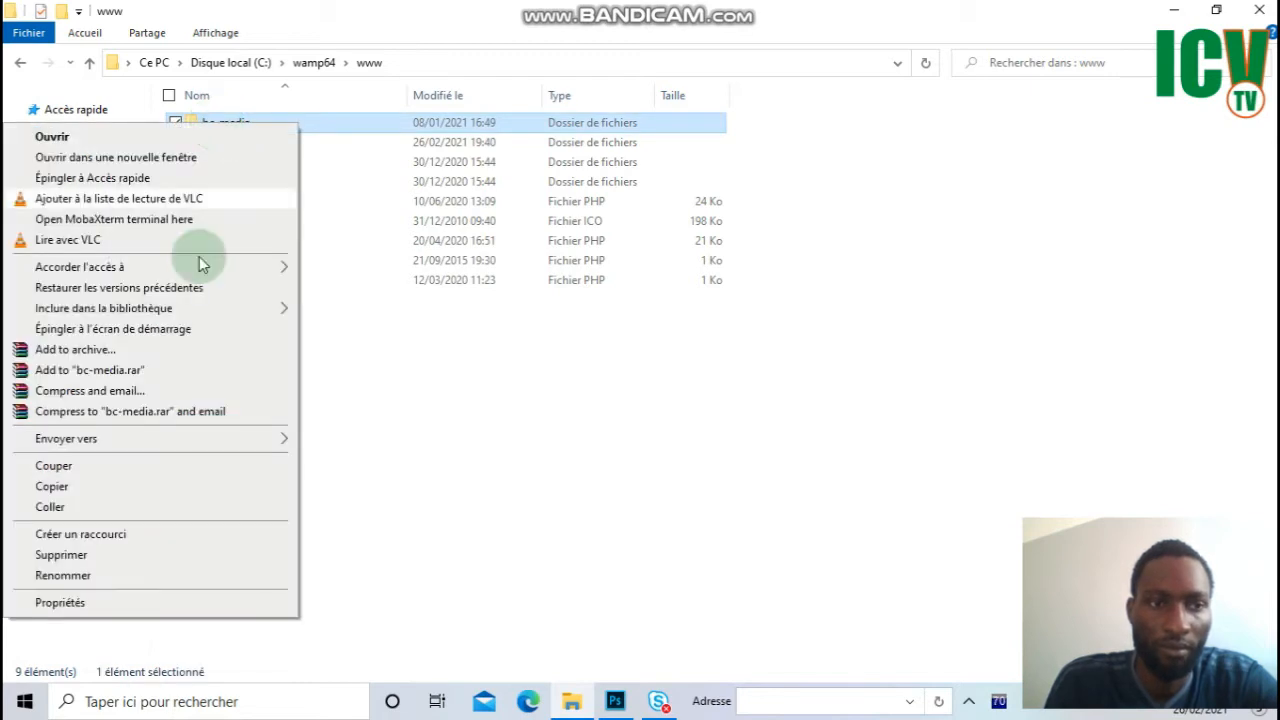
{"action": "left_click", "coordinate": [80, 555]}
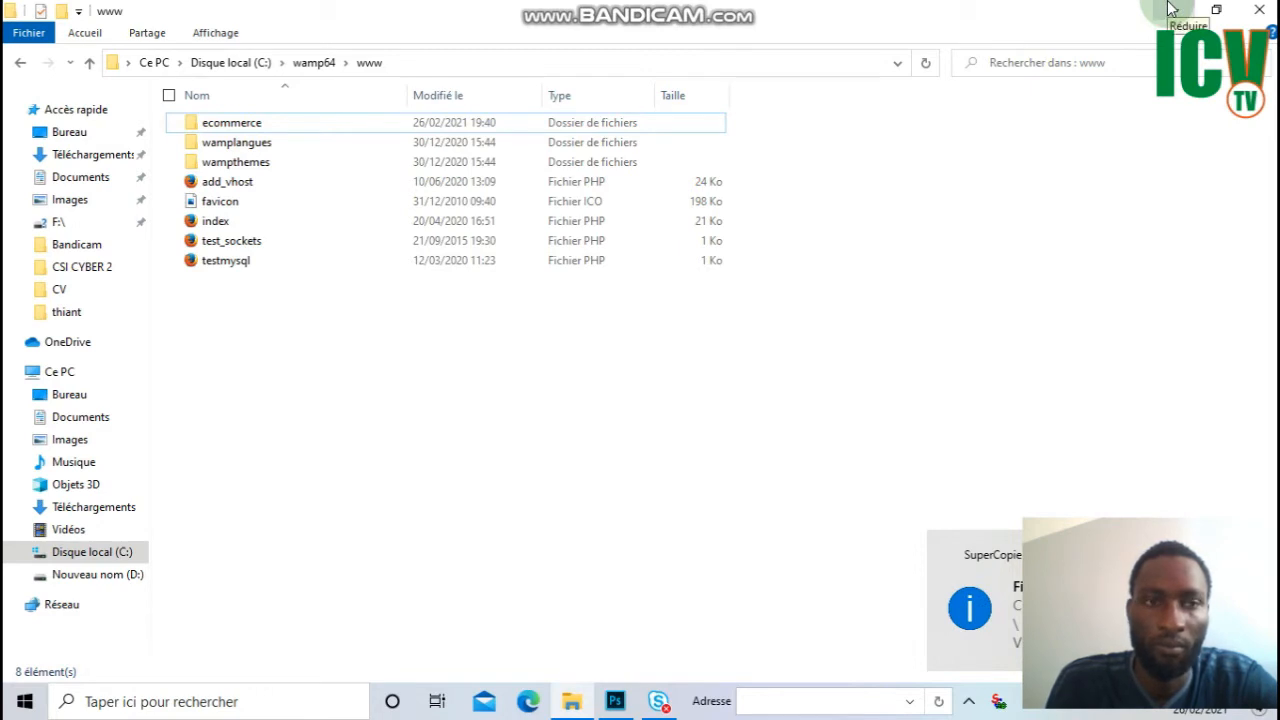
{"action": "left_click", "coordinate": [1172, 9]}
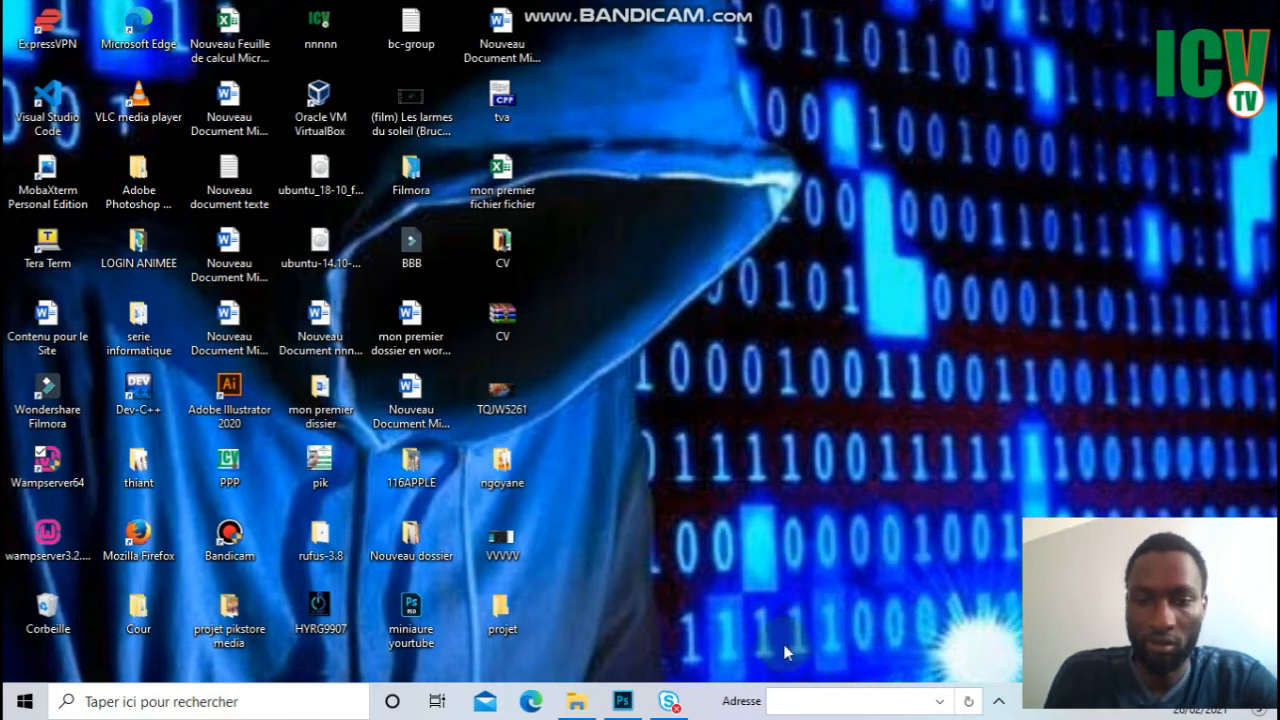
Open the index file from ecommerce/wordpress inside www in Firefox and decline making Firefox the default browser.
{"action": "mouse_move", "coordinate": [576, 701]}
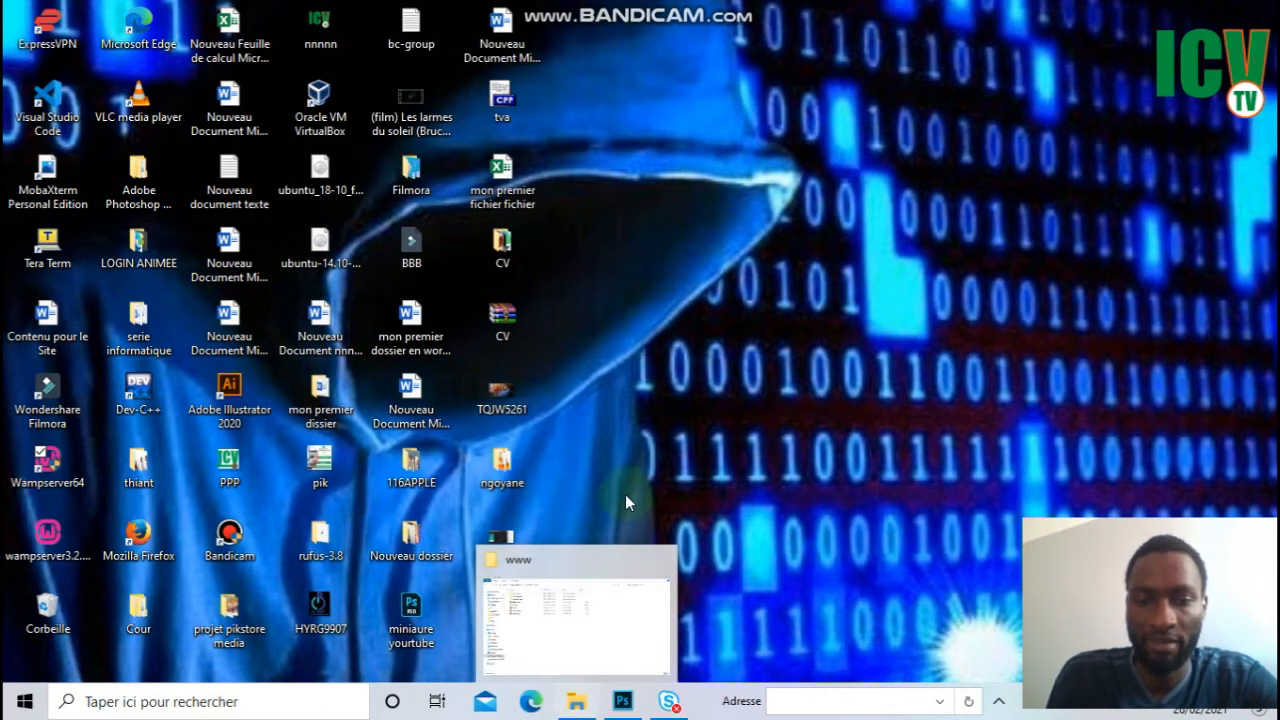
{"action": "left_click", "coordinate": [592, 648]}
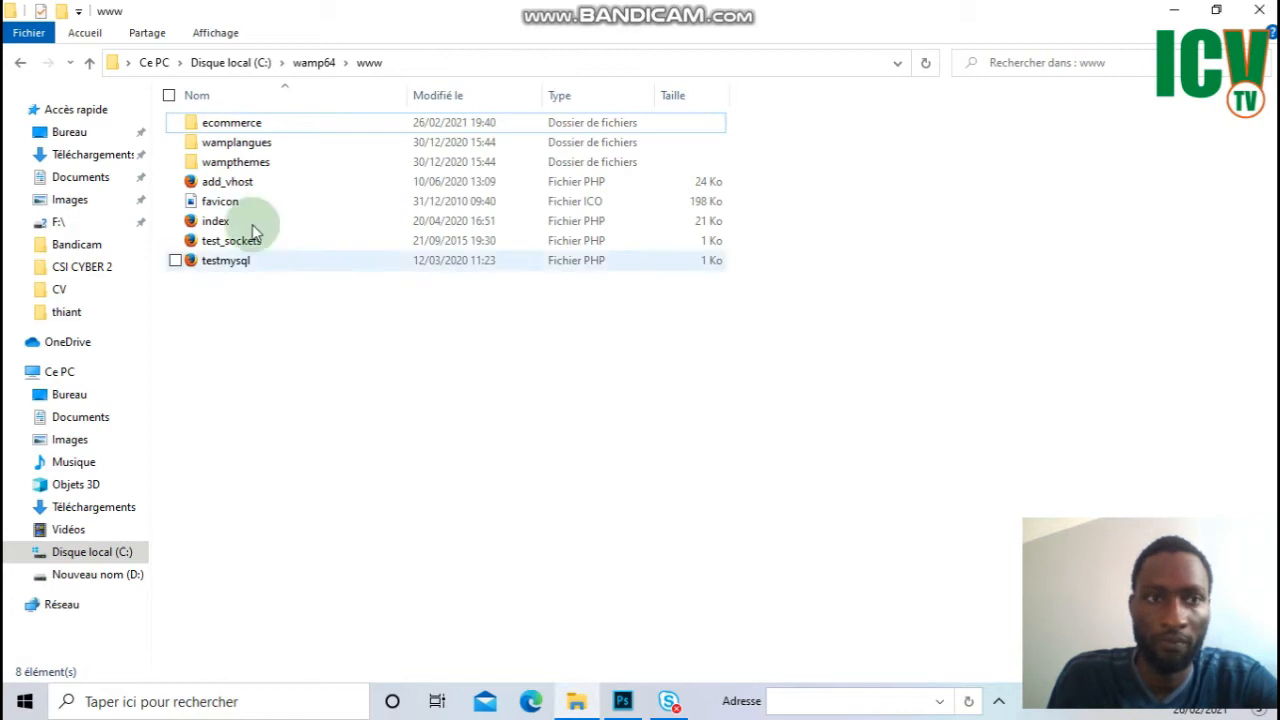
{"action": "double_click", "coordinate": [224, 130]}
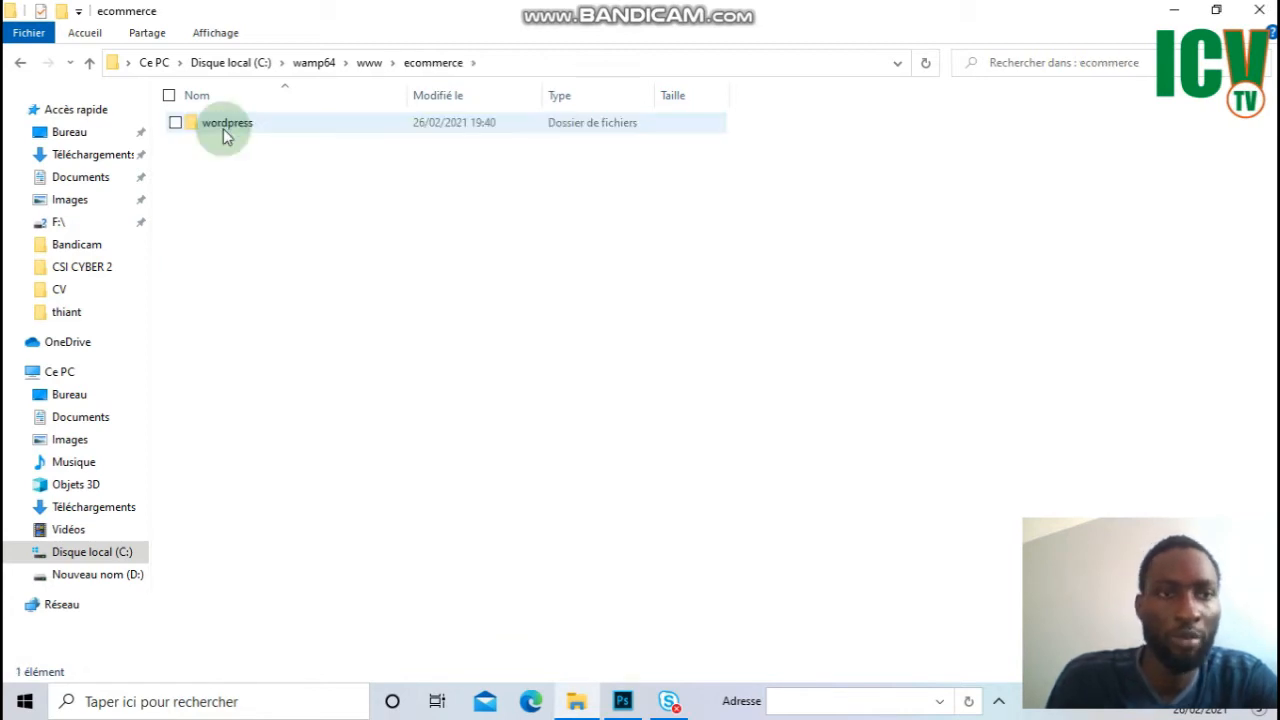
{"action": "double_click", "coordinate": [224, 134]}
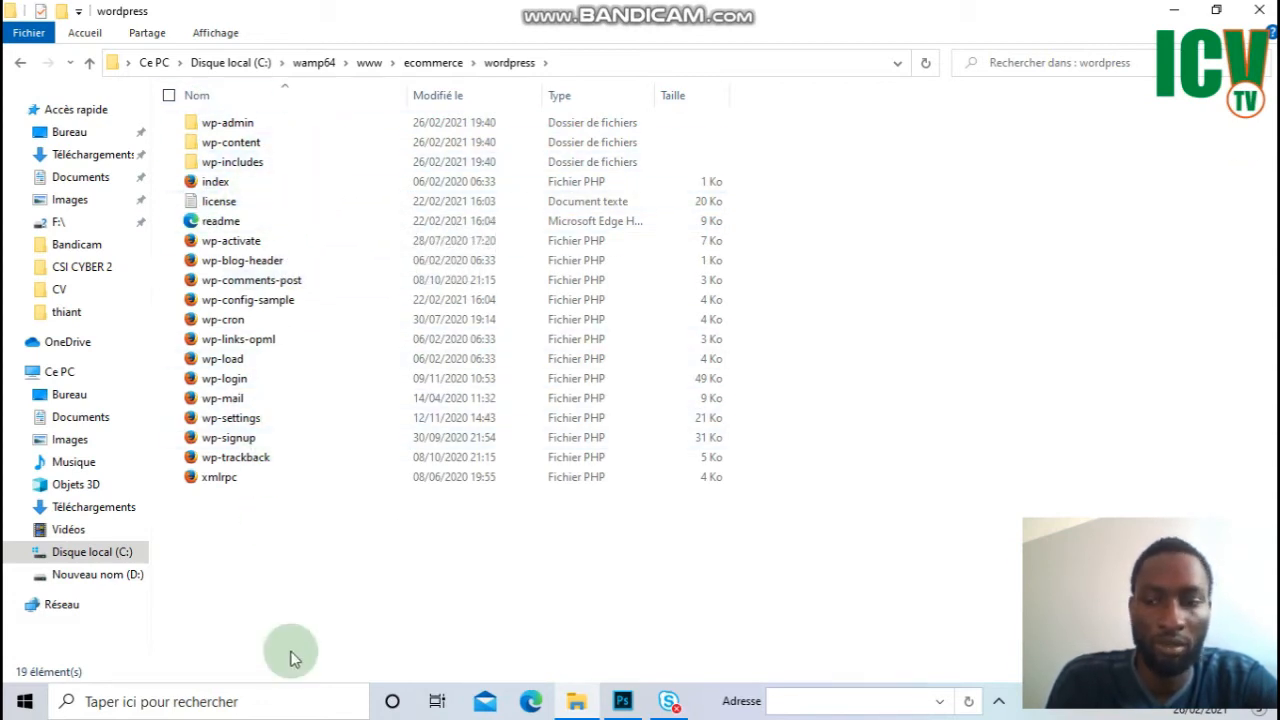
{"action": "left_click", "coordinate": [222, 186]}
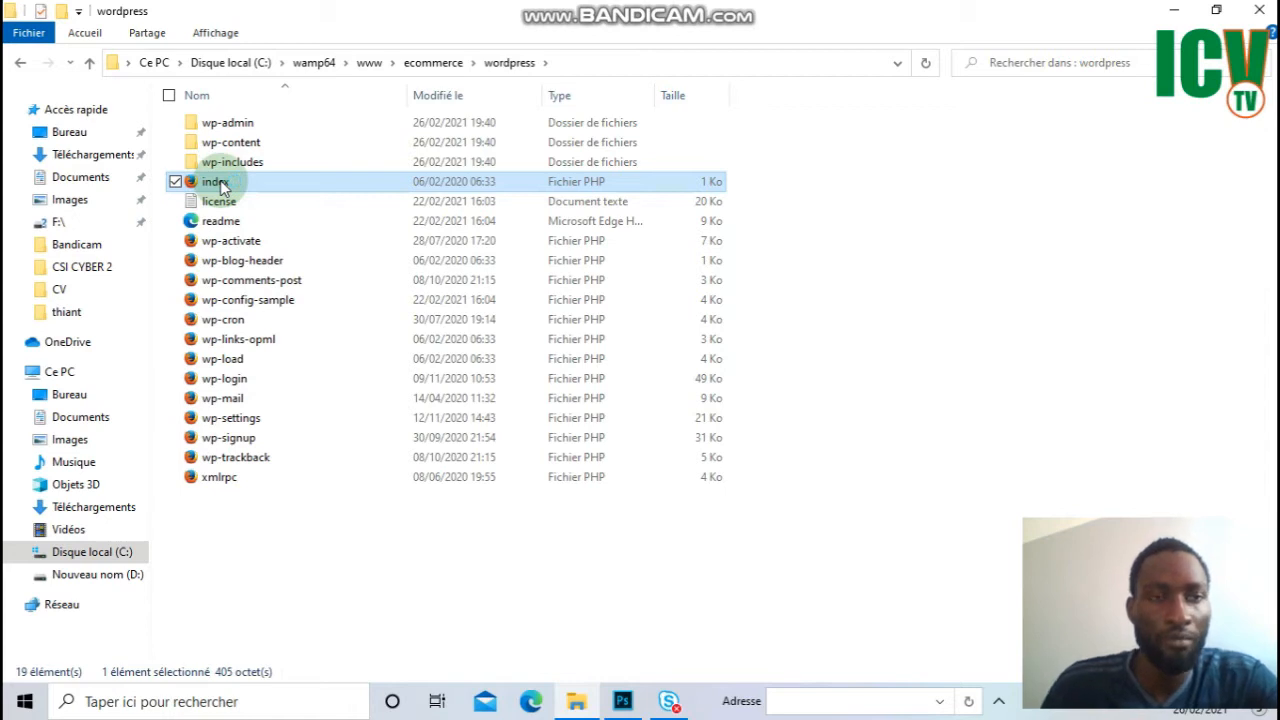
{"action": "double_click", "coordinate": [222, 186]}
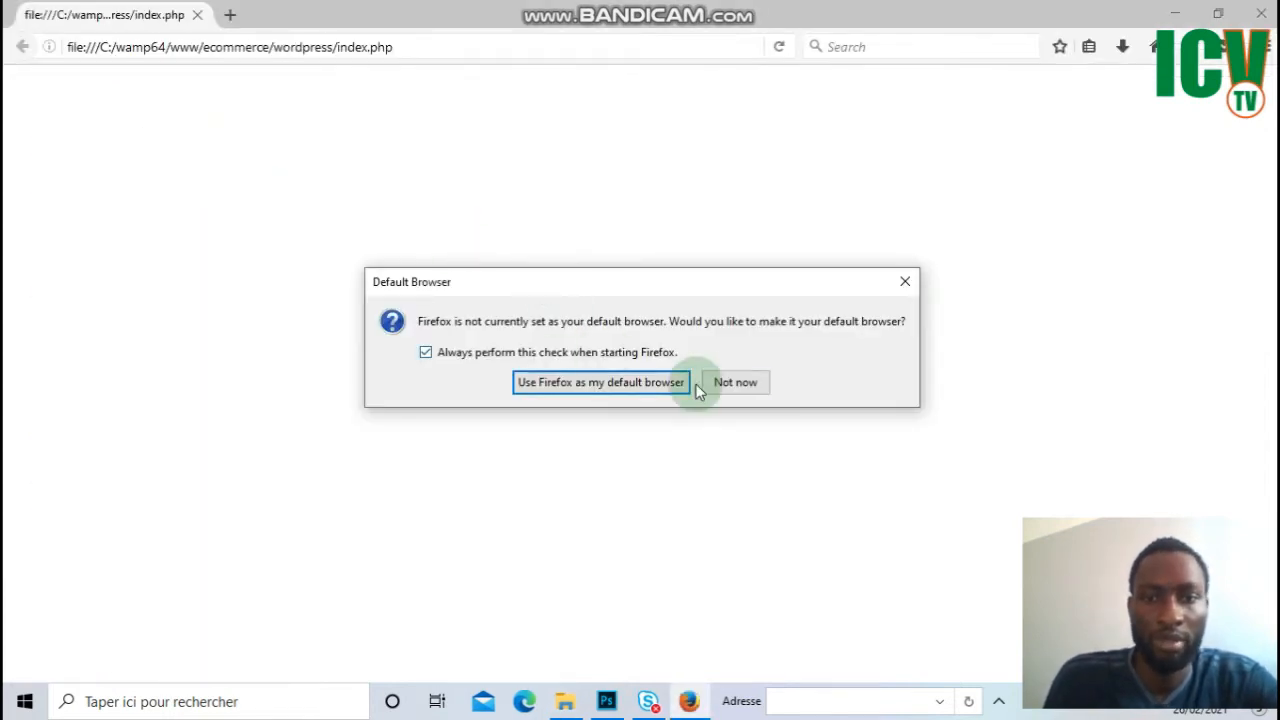
{"action": "left_click", "coordinate": [733, 383]}
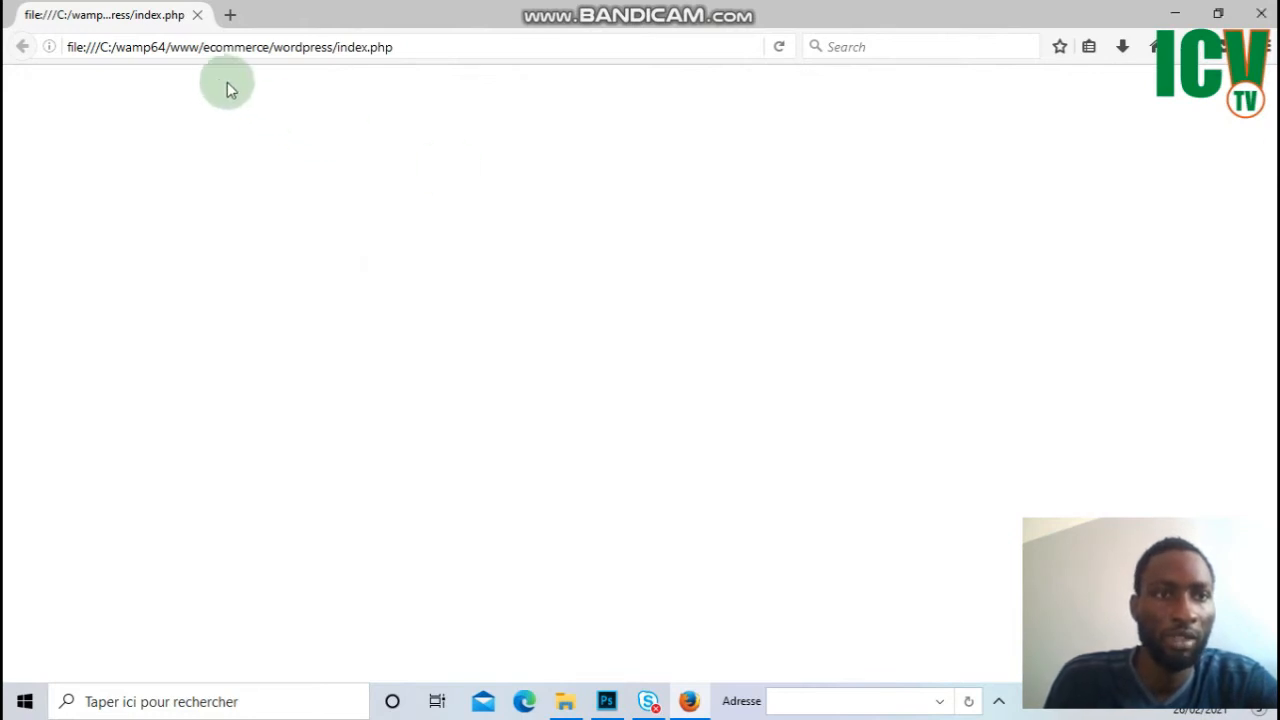
Change the page address to 127.0.0.1/ecommerce/wordpress/index.php and load it.
{"action": "left_click", "coordinate": [199, 49]}
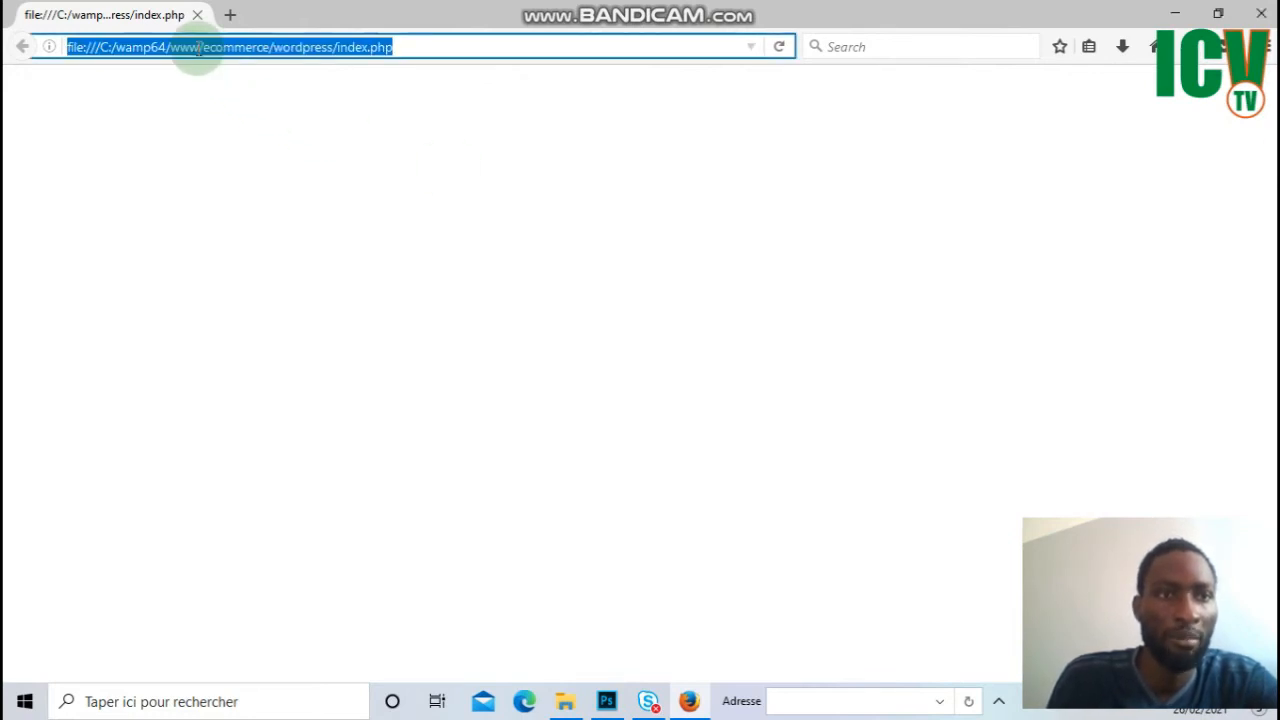
{"action": "left_click", "coordinate": [199, 49]}
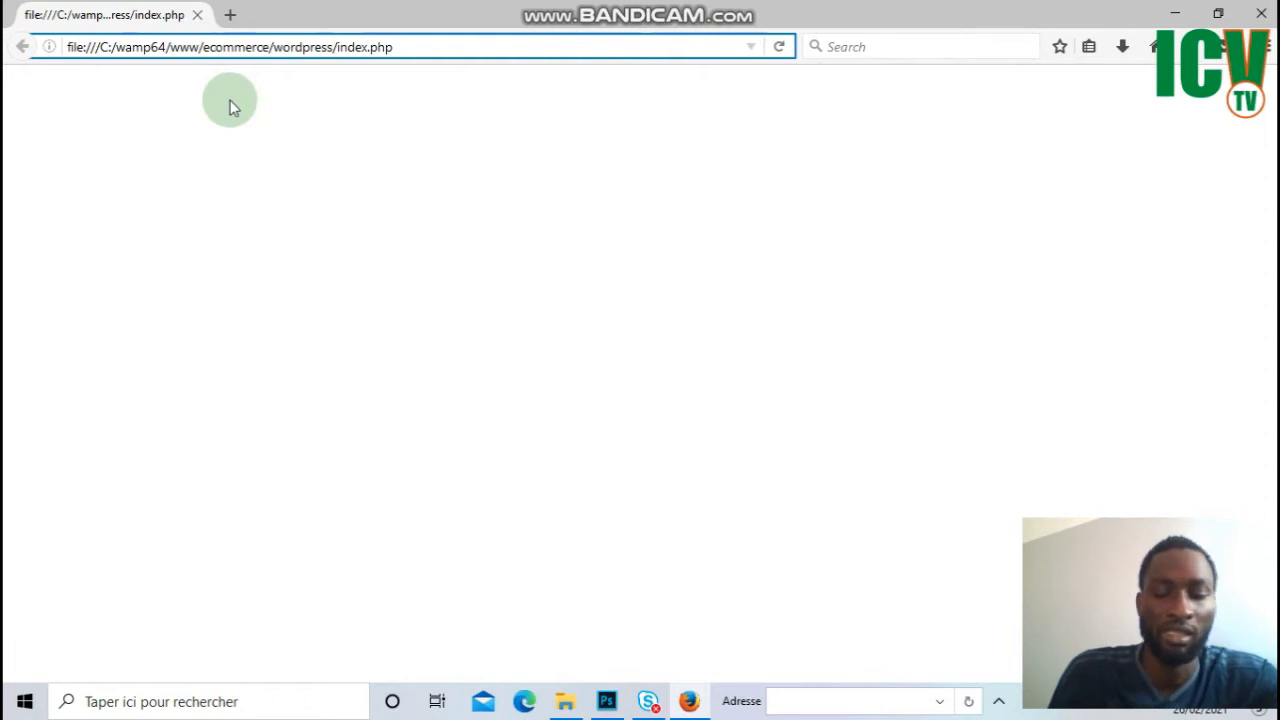
{"action": "key", "text": "BackSpace"}
{"action": "key", "text": "BackSpace"}
{"action": "key", "text": "BackSpace"}
{"action": "key", "text": "BackSpace"}
{"action": "key", "text": "BackSpace"}
{"action": "key", "text": "BackSpace"}
{"action": "key", "text": "BackSpace"}
{"action": "key", "text": "BackSpace"}
{"action": "key", "text": "BackSpace"}
{"action": "key", "text": "BackSpace"}
{"action": "key", "text": "BackSpace"}
{"action": "key", "text": "BackSpace"}
{"action": "key", "text": "BackSpace"}
{"action": "key", "text": "BackSpace"}
{"action": "key", "text": "BackSpace"}
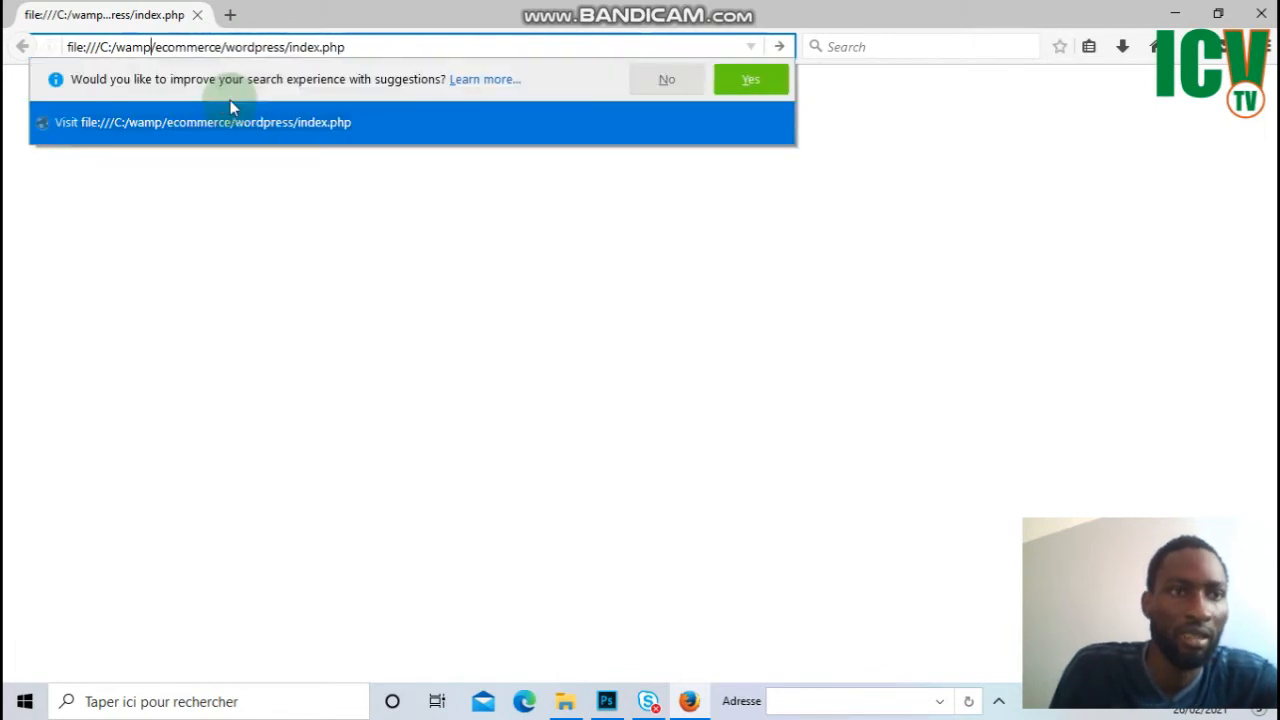
{"action": "key", "text": "BackSpace"}
{"action": "key", "text": "BackSpace"}
{"action": "key", "text": "BackSpace"}
{"action": "key", "text": "BackSpace"}
{"action": "key", "text": "BackSpace"}
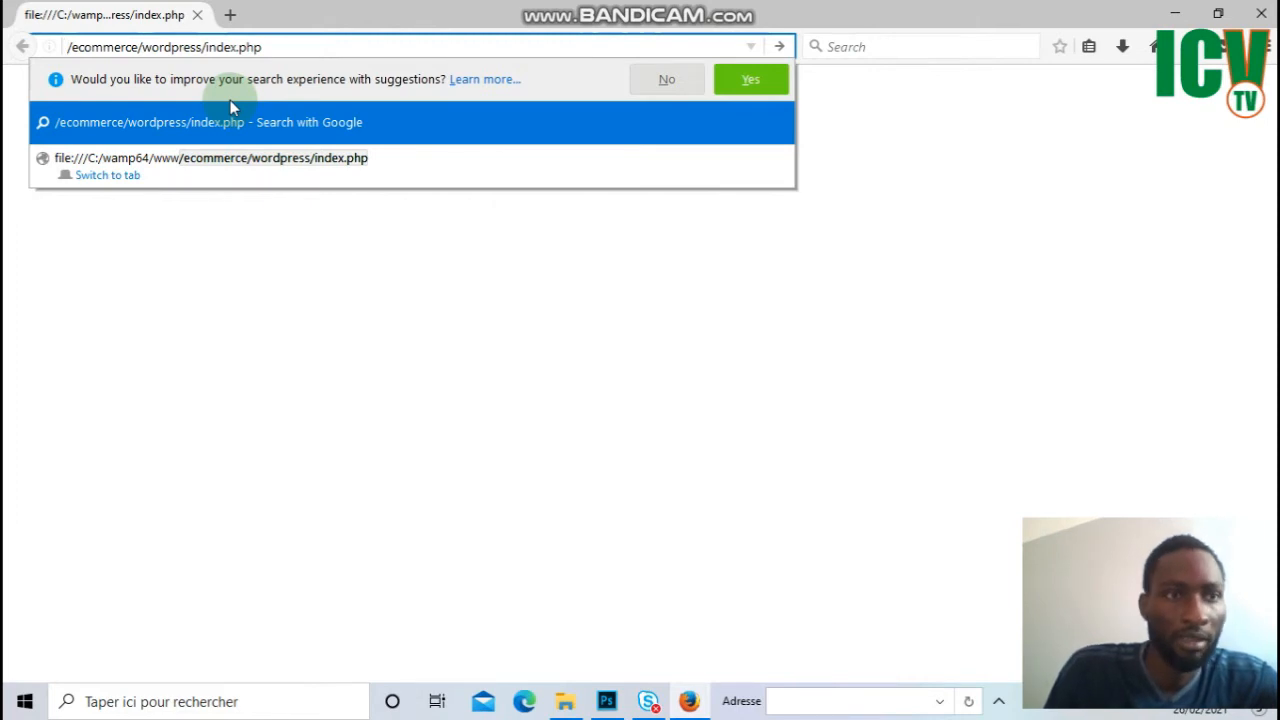
{"action": "type", "text": "1"}
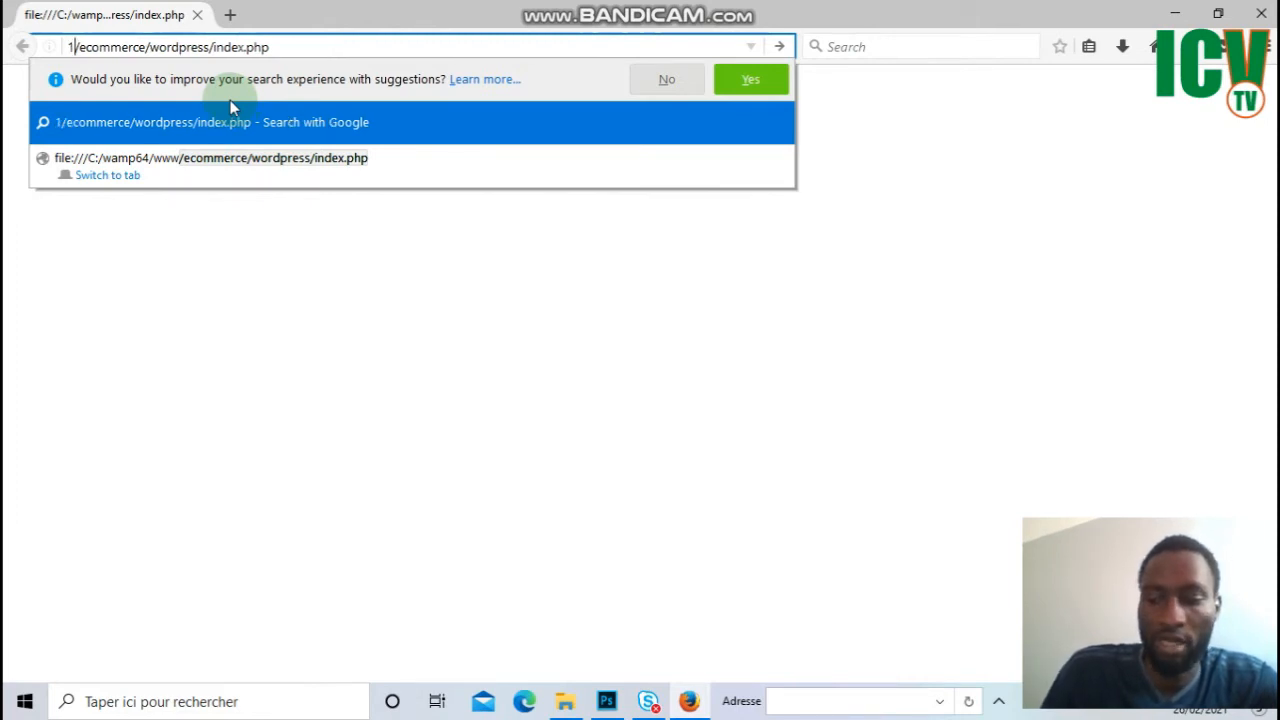
{"action": "type", "text": "27."}
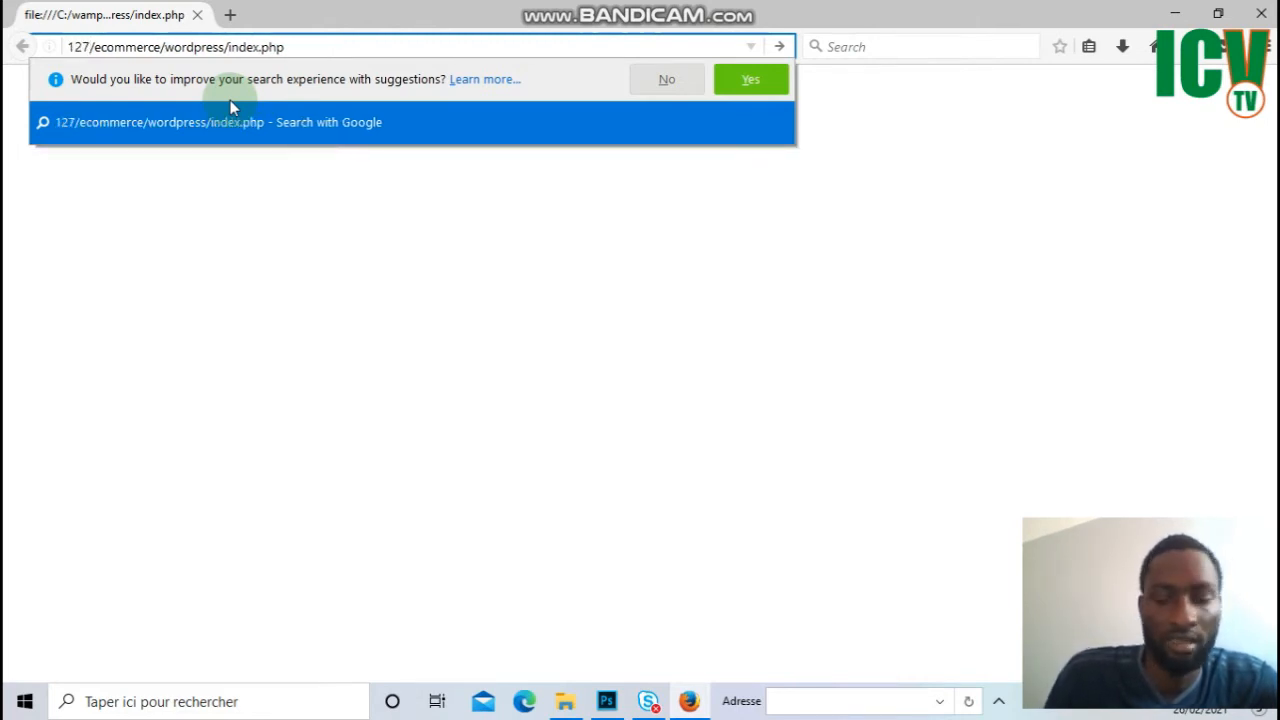
{"action": "type", "text": "0.0.1"}
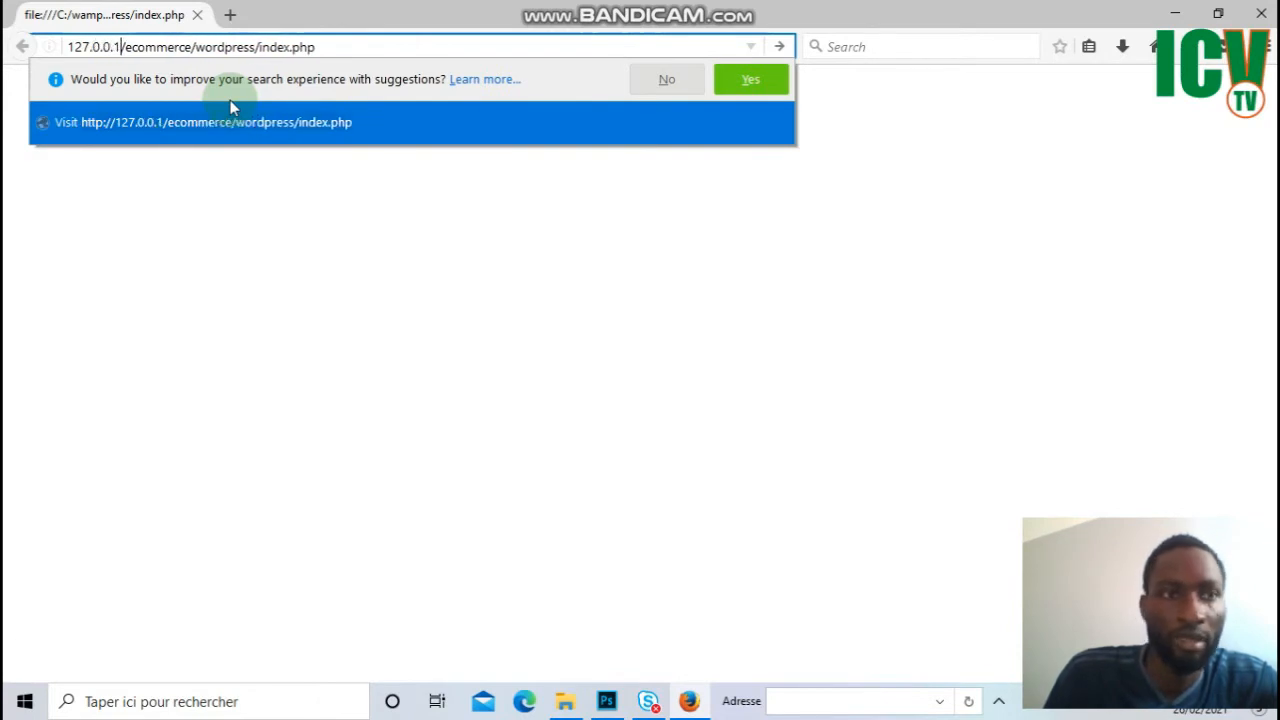
{"action": "key", "text": "Return"}
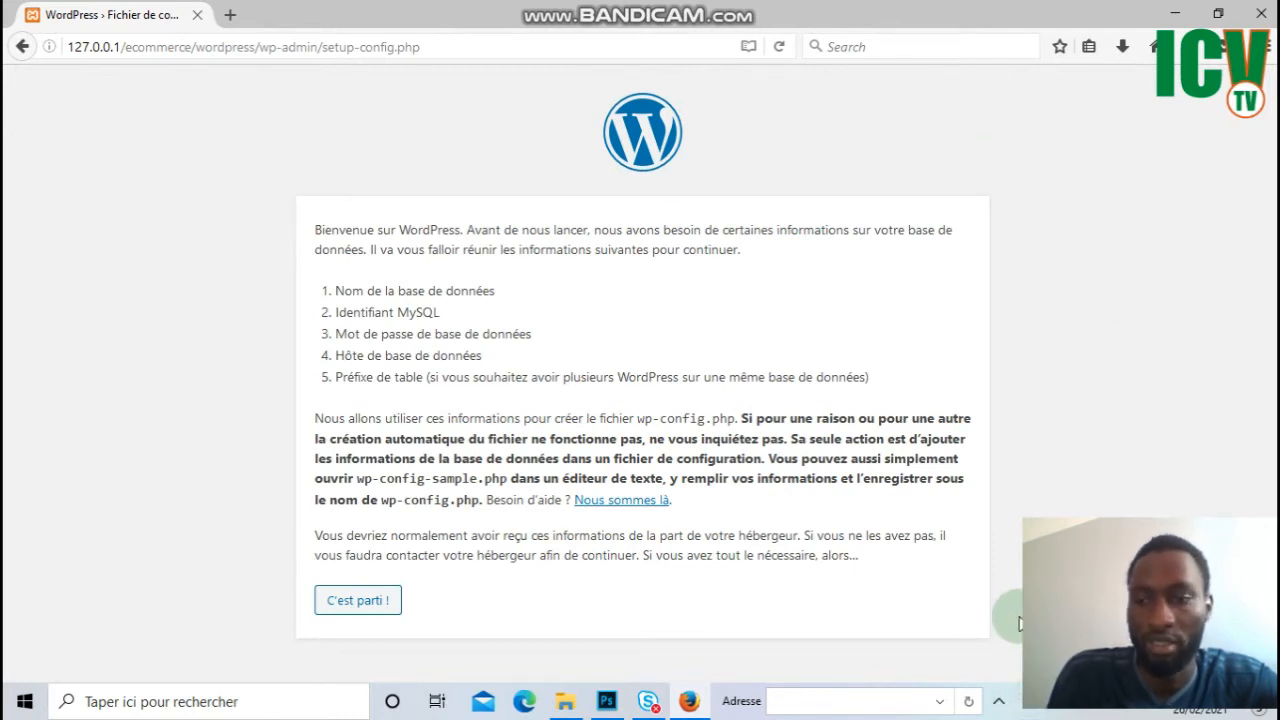
Open phpMyAdmin from WampServer, maximise its browser window and show the phpMyAdmin login page.
{"action": "left_click", "coordinate": [999, 703]}
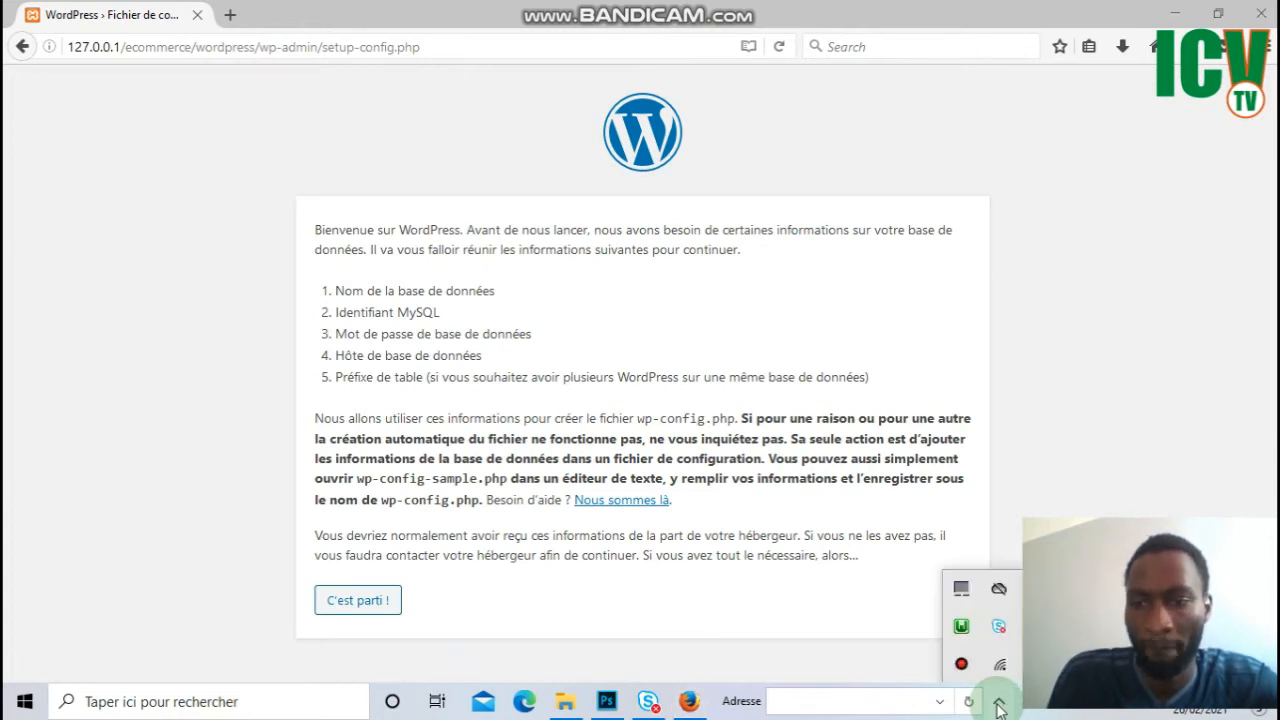
{"action": "left_click", "coordinate": [962, 628]}
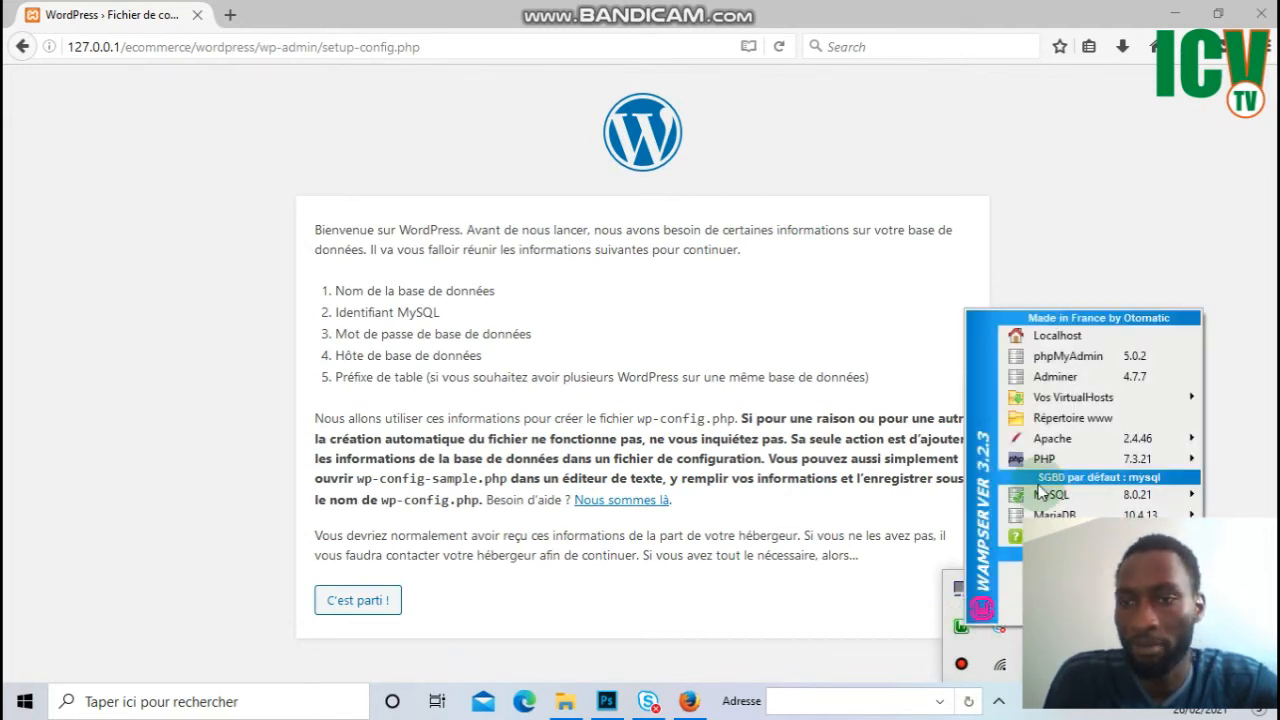
{"action": "left_click", "coordinate": [1050, 358]}
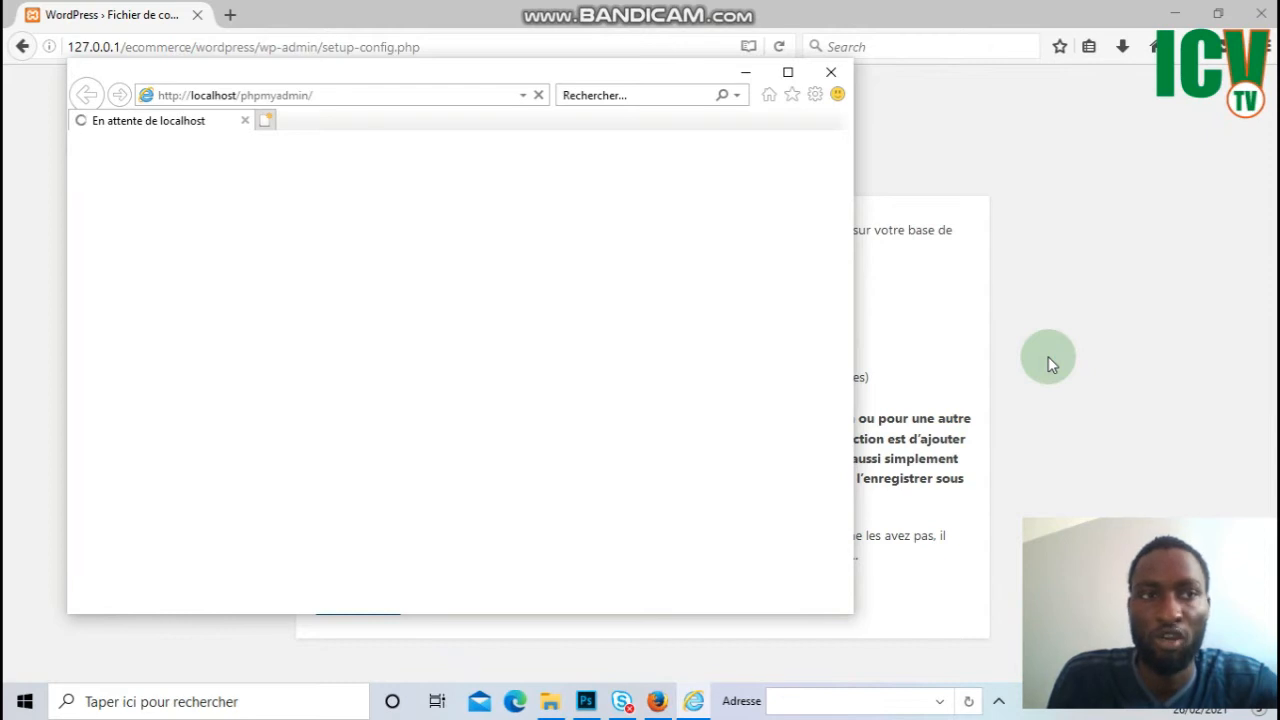
{"action": "left_click", "coordinate": [789, 75]}
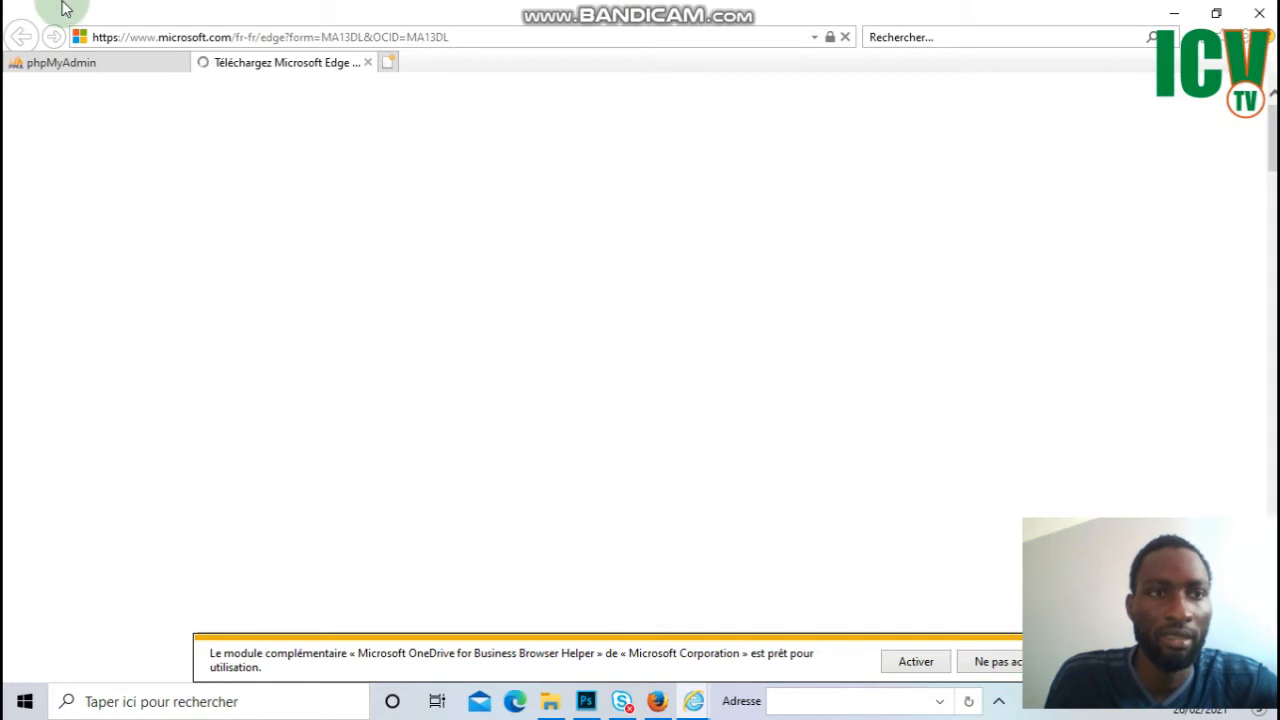
{"action": "left_click", "coordinate": [97, 60]}
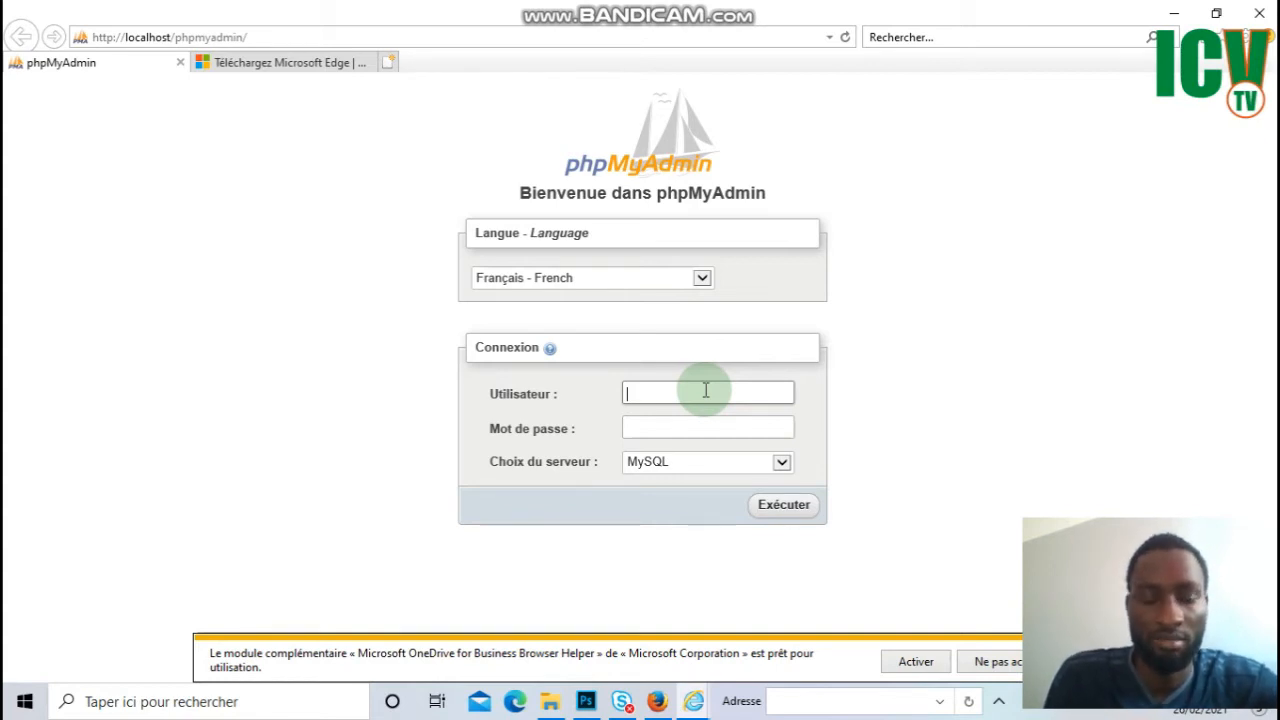
Log in to phpMyAdmin on the MySQL server as user root, leaving the password empty.
{"action": "type", "text": "roo"}
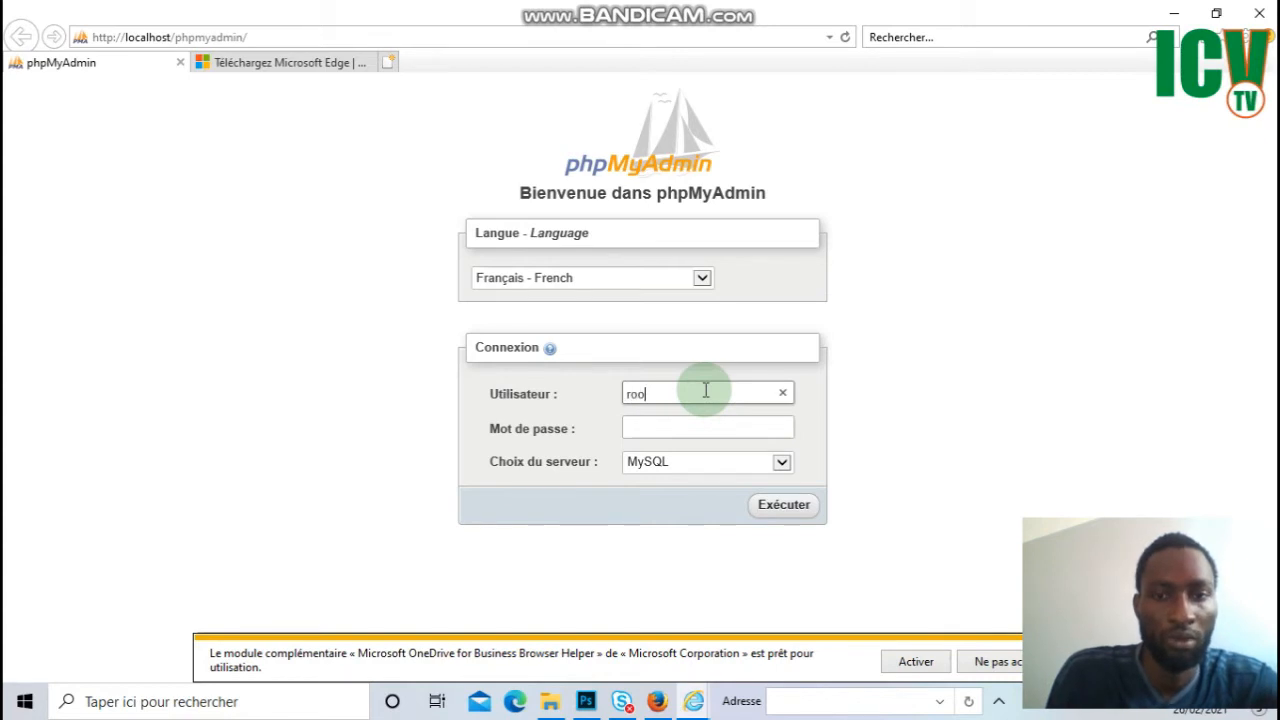
{"action": "type", "text": "t"}
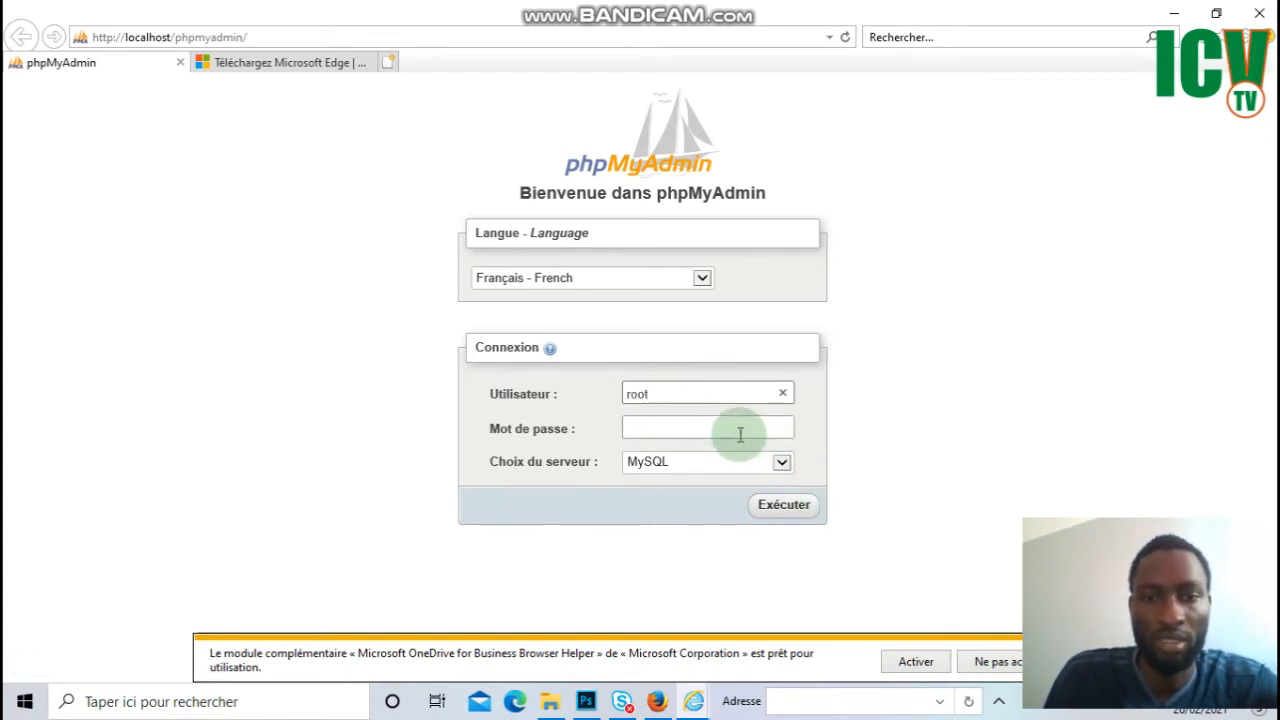
{"action": "left_click", "coordinate": [791, 511]}
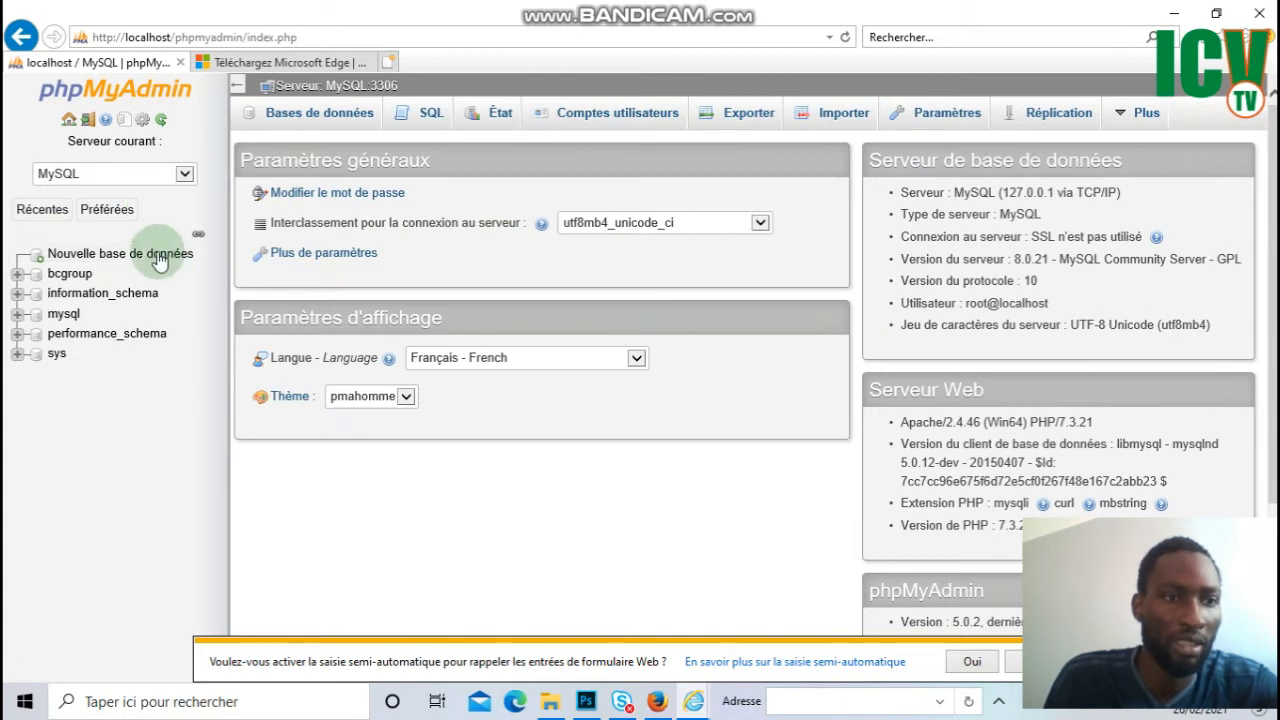
Fill in the new database form with the name ecommerce and the collation utf8_bin.
{"action": "right_click", "coordinate": [68, 285]}
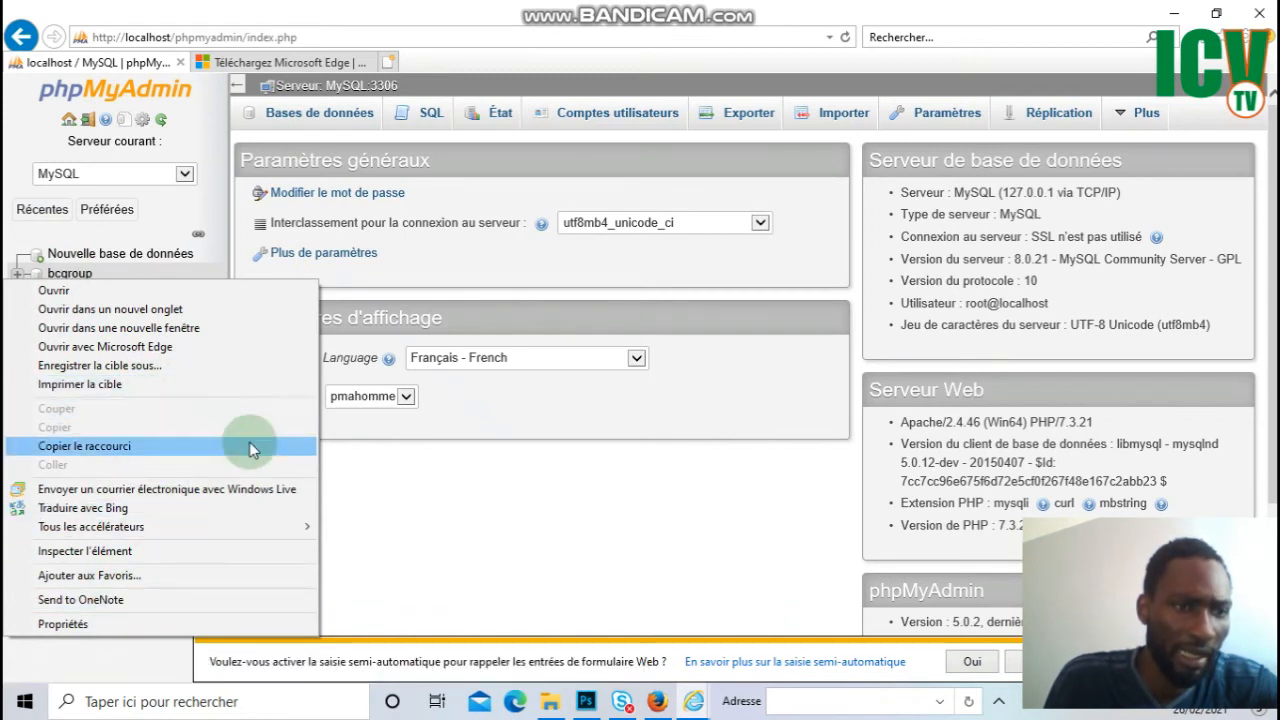
{"action": "left_click", "coordinate": [432, 468]}
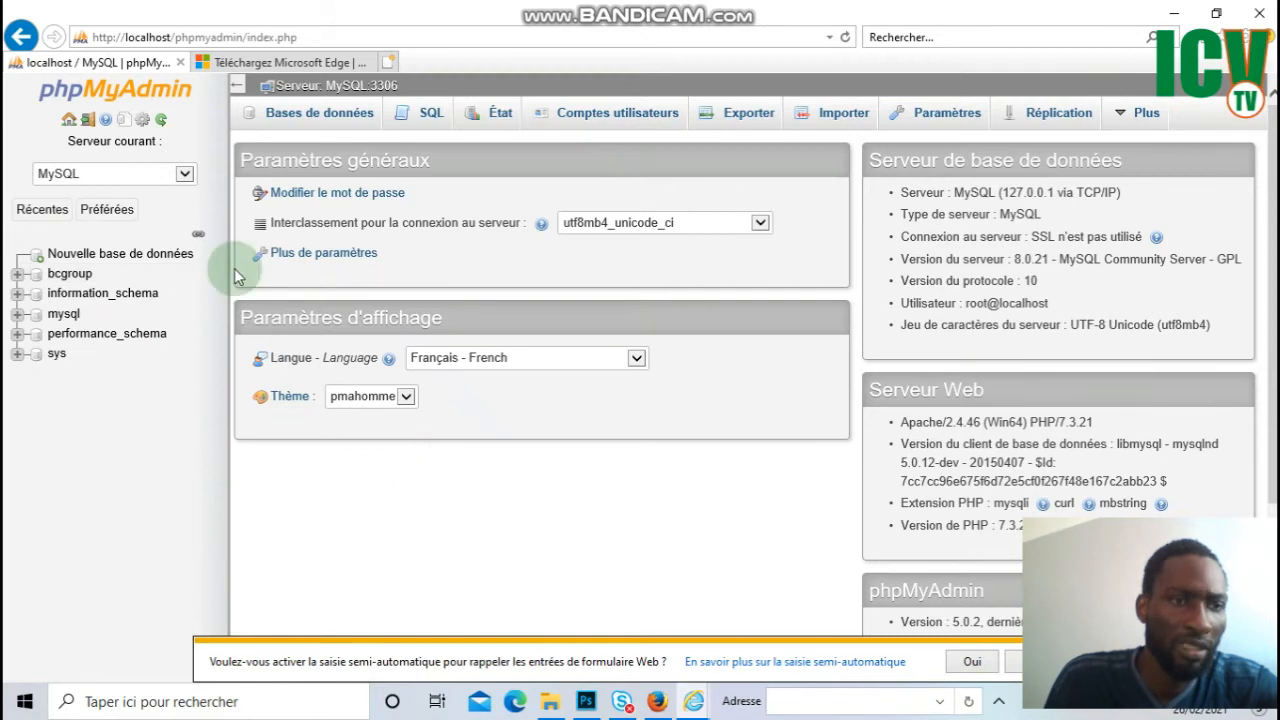
{"action": "left_click", "coordinate": [145, 258]}
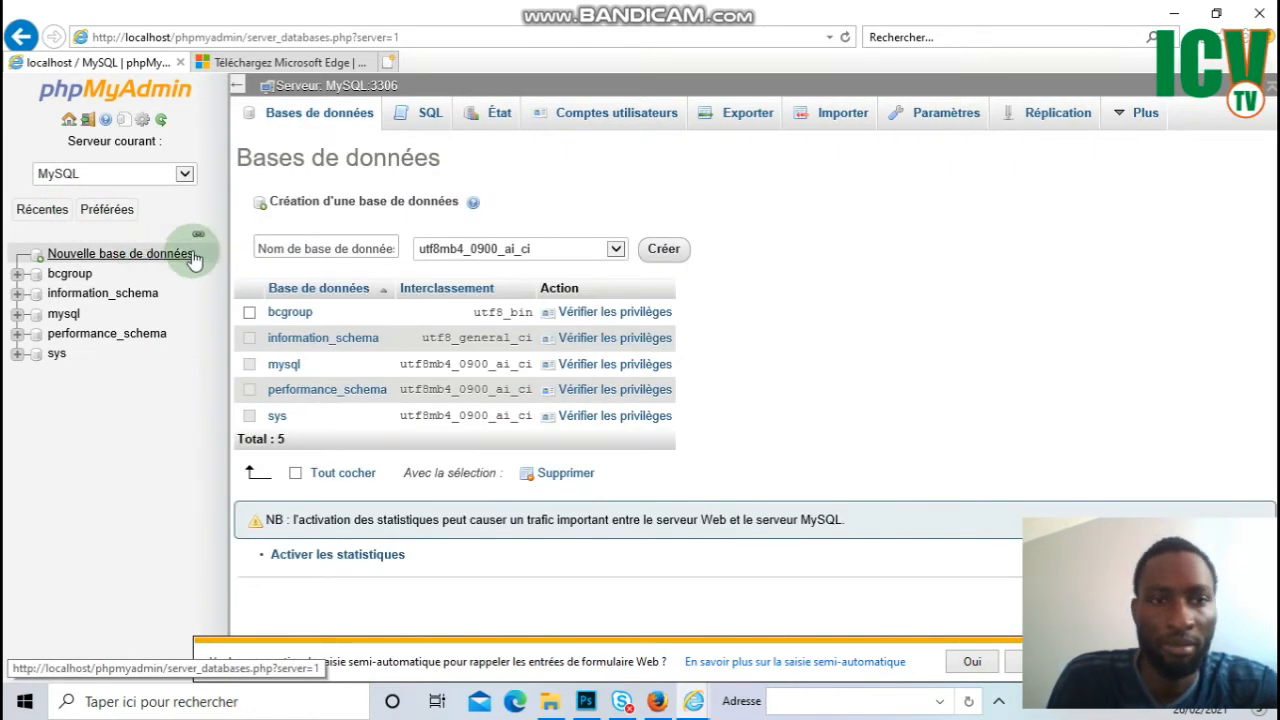
{"action": "left_click", "coordinate": [358, 249]}
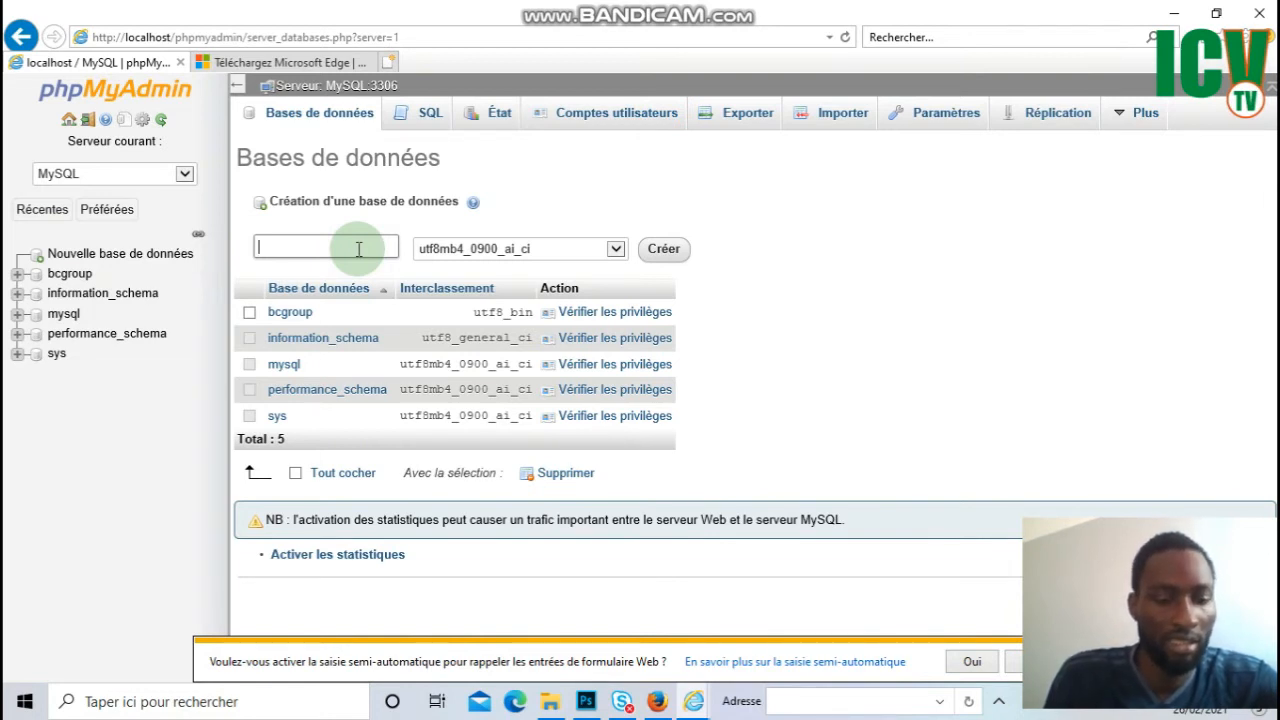
{"action": "type", "text": "ecomm"}
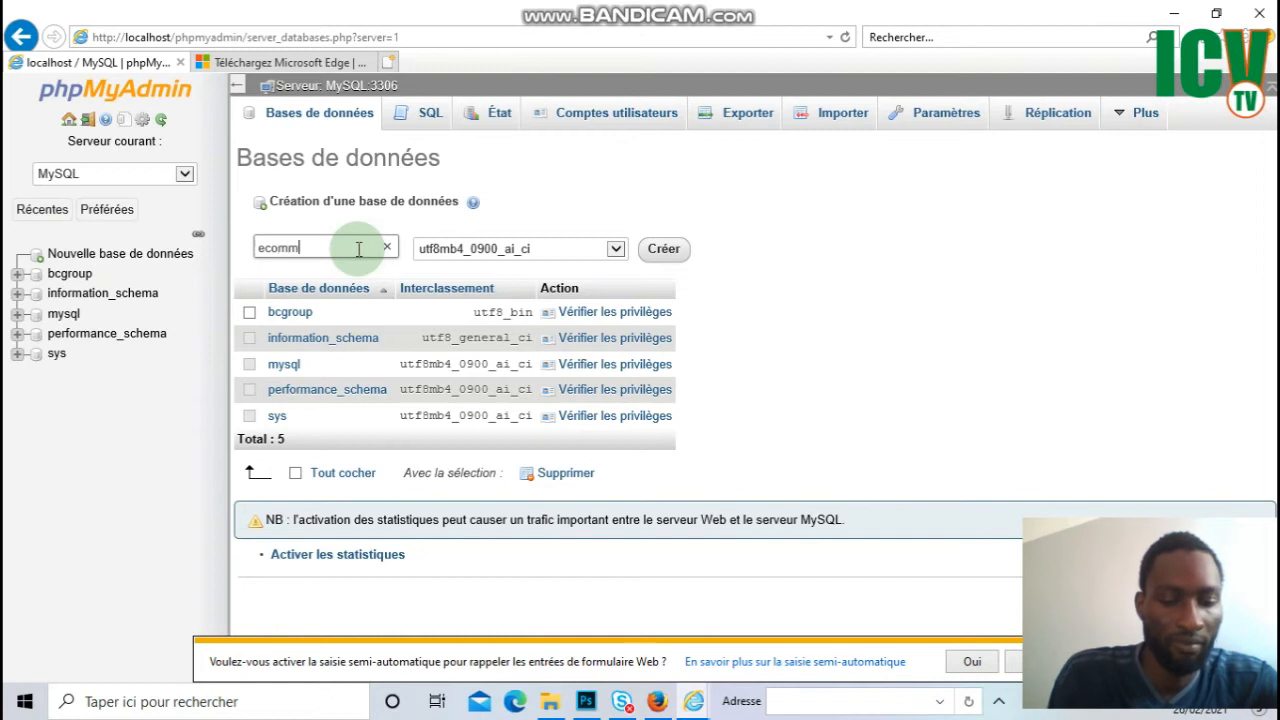
{"action": "type", "text": "erce"}
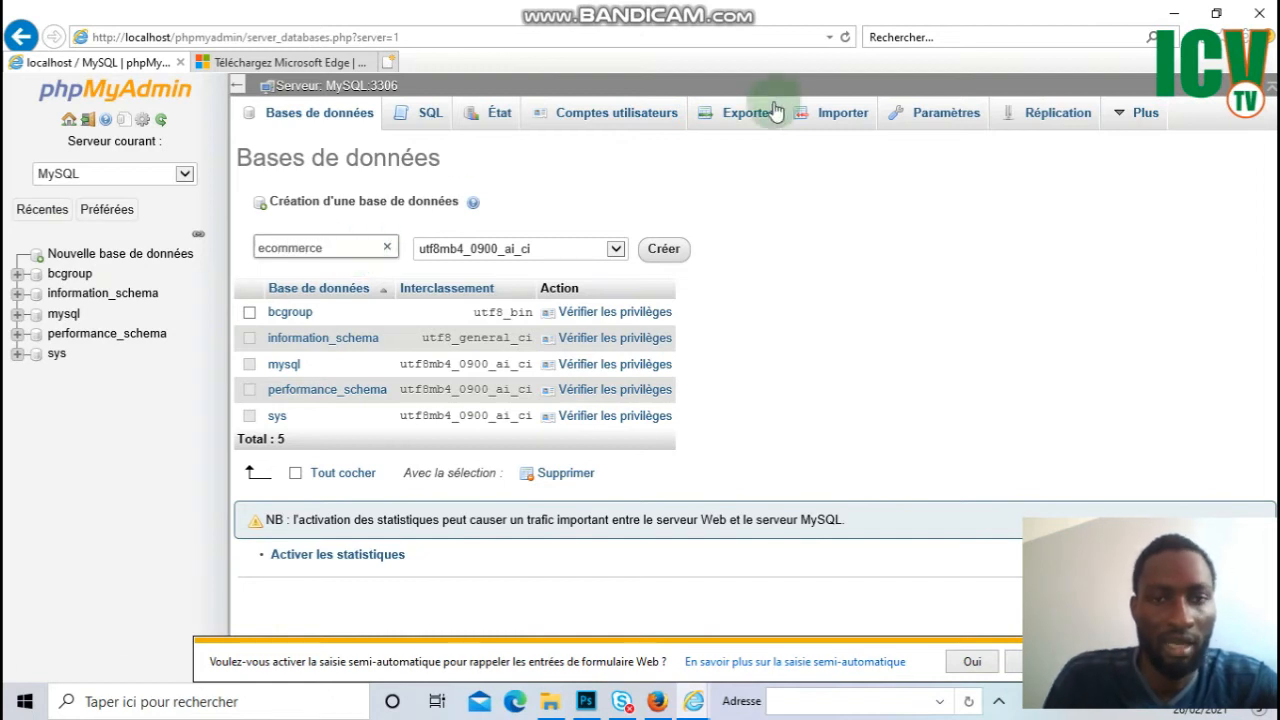
{"action": "left_click", "coordinate": [614, 251]}
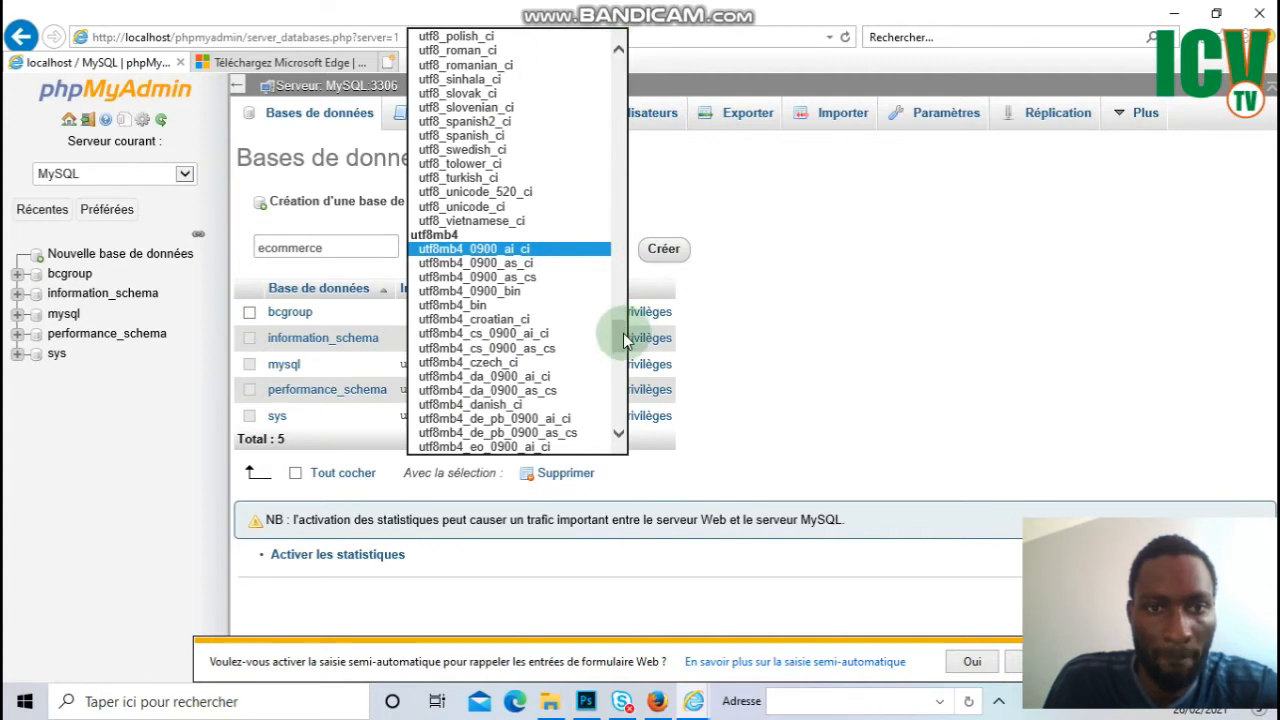
{"action": "left_click_drag", "start_coordinate": [623, 333], "coordinate": [599, 298]}
{"action": "left_click", "coordinate": [493, 296]}
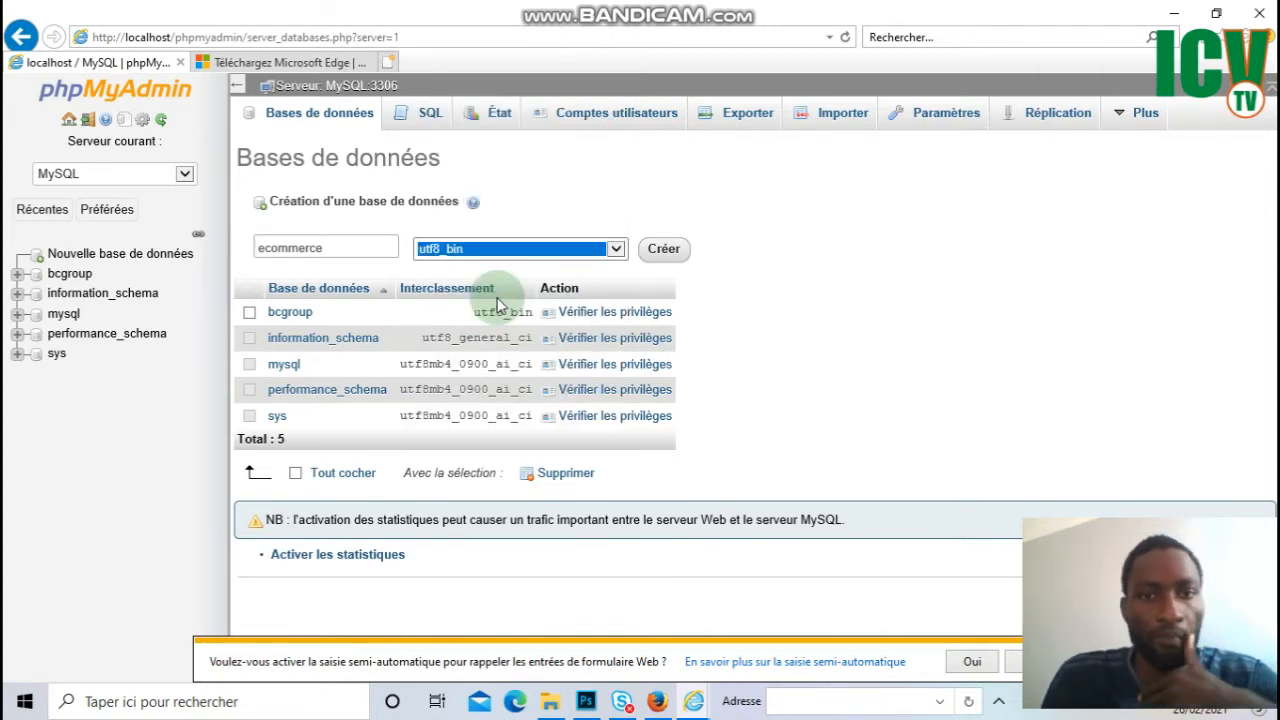
Create the ecommerce database, return to the WordPress setup page in Firefox and proceed to the database connection form.
{"action": "left_click", "coordinate": [665, 250]}
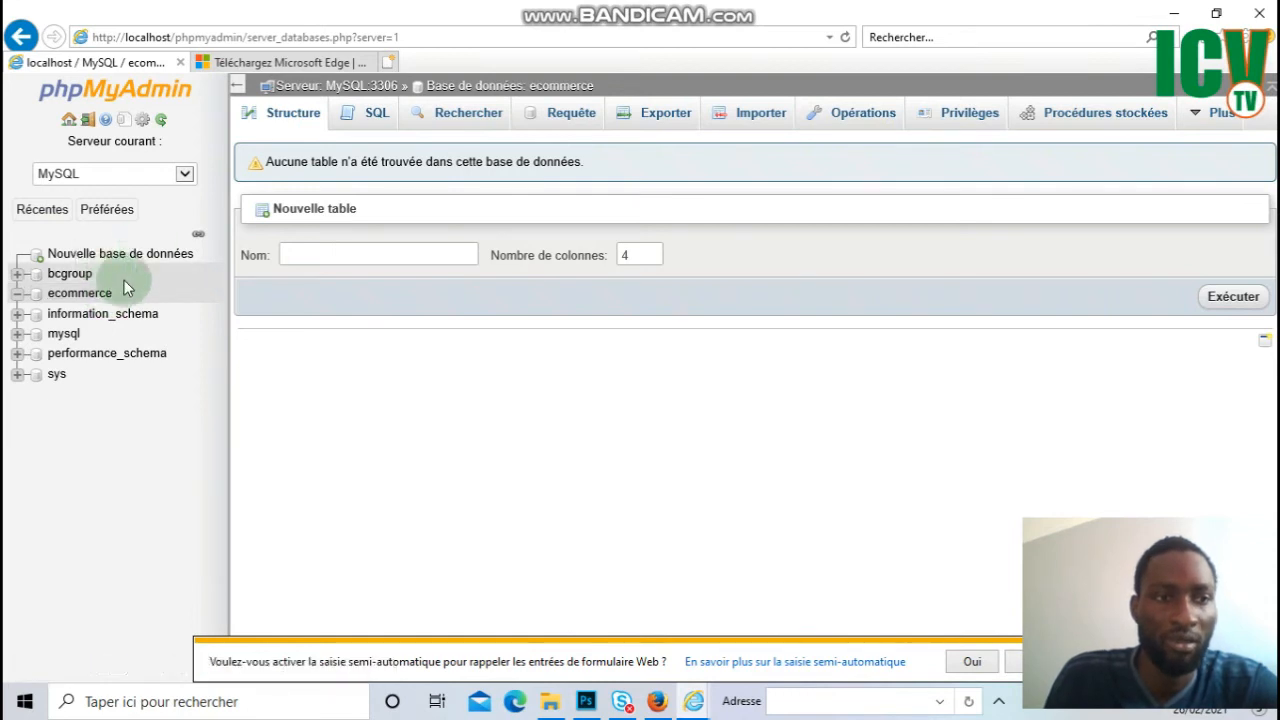
{"action": "left_click", "coordinate": [1175, 14]}
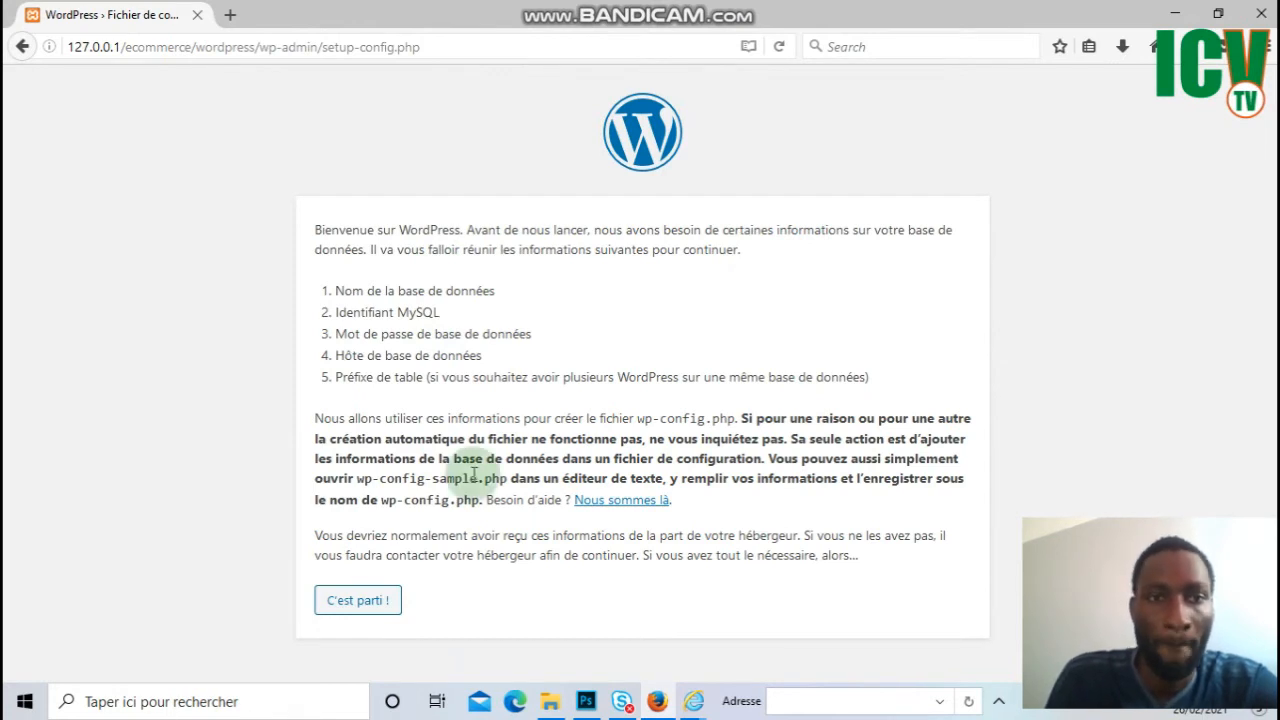
{"action": "left_click", "coordinate": [374, 607]}
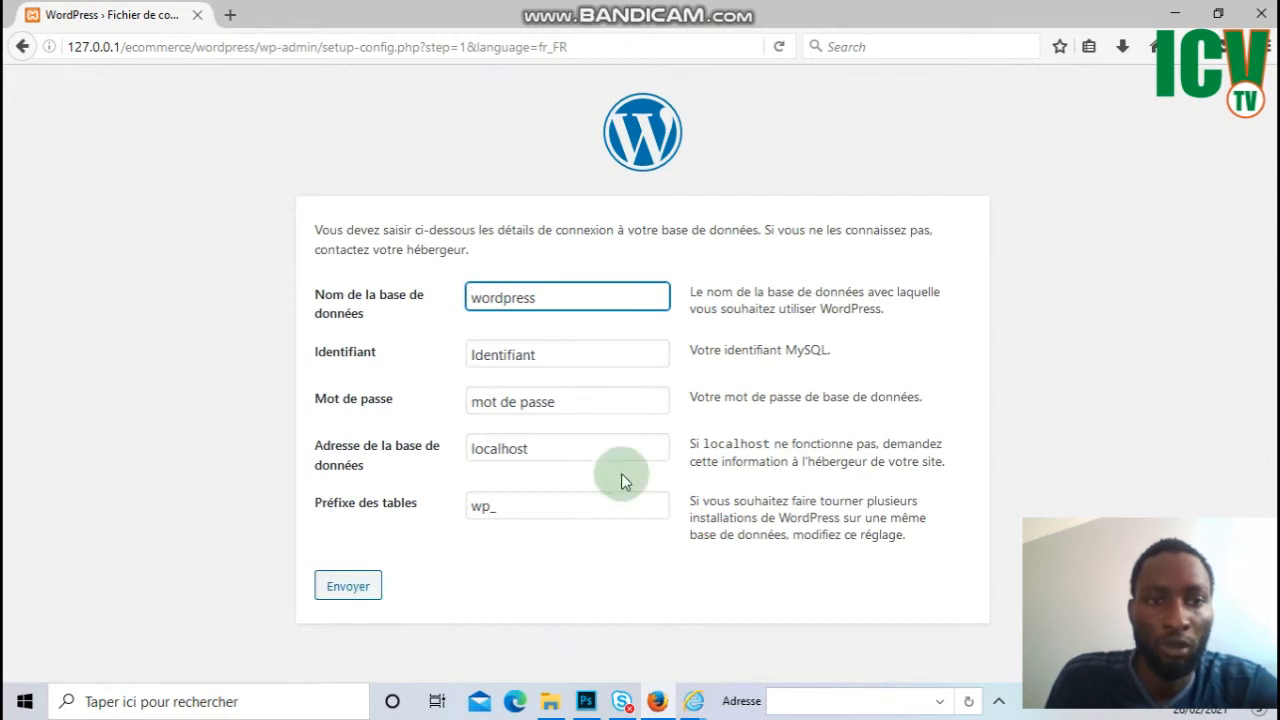
Replace the database name in the WordPress connection form with ecommerce.
{"action": "left_click", "coordinate": [542, 297]}
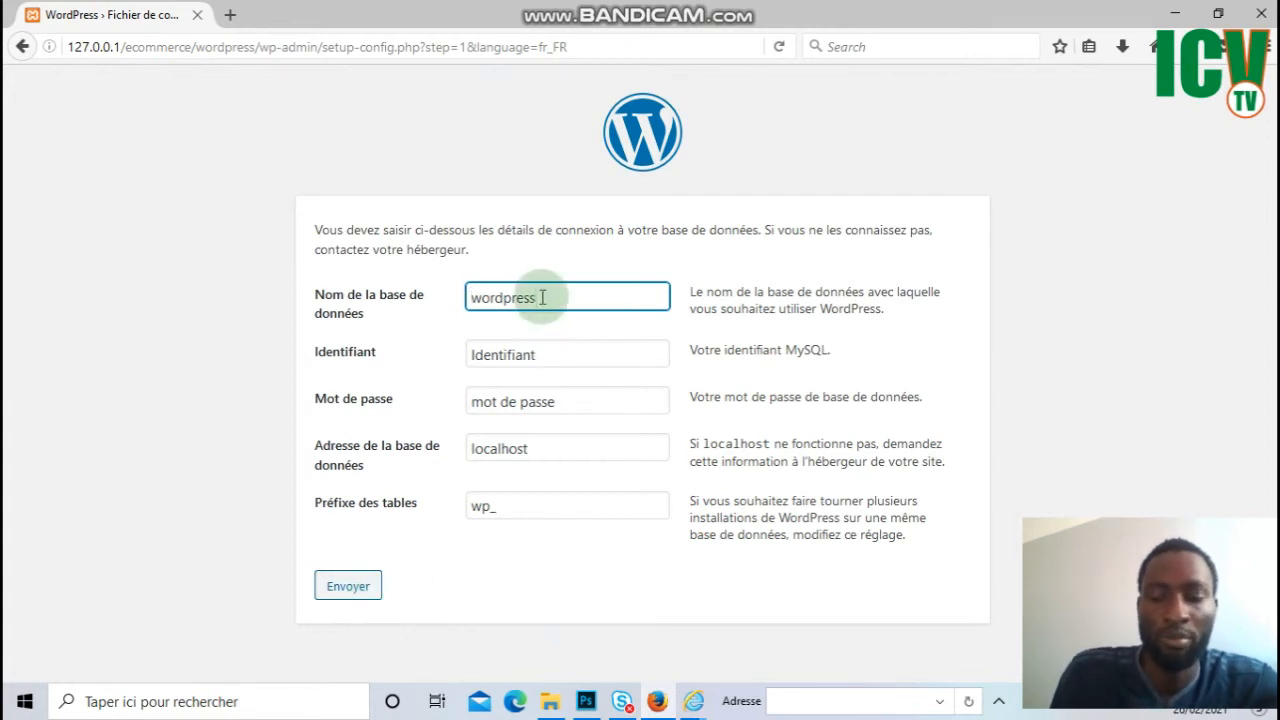
{"action": "key", "text": "BackSpace"}
{"action": "key", "text": "BackSpace"}
{"action": "key", "text": "BackSpace"}
{"action": "key", "text": "BackSpace"}
{"action": "key", "text": "BackSpace"}
{"action": "key", "text": "BackSpace"}
{"action": "key", "text": "BackSpace"}
{"action": "key", "text": "BackSpace"}
{"action": "key", "text": "BackSpace"}
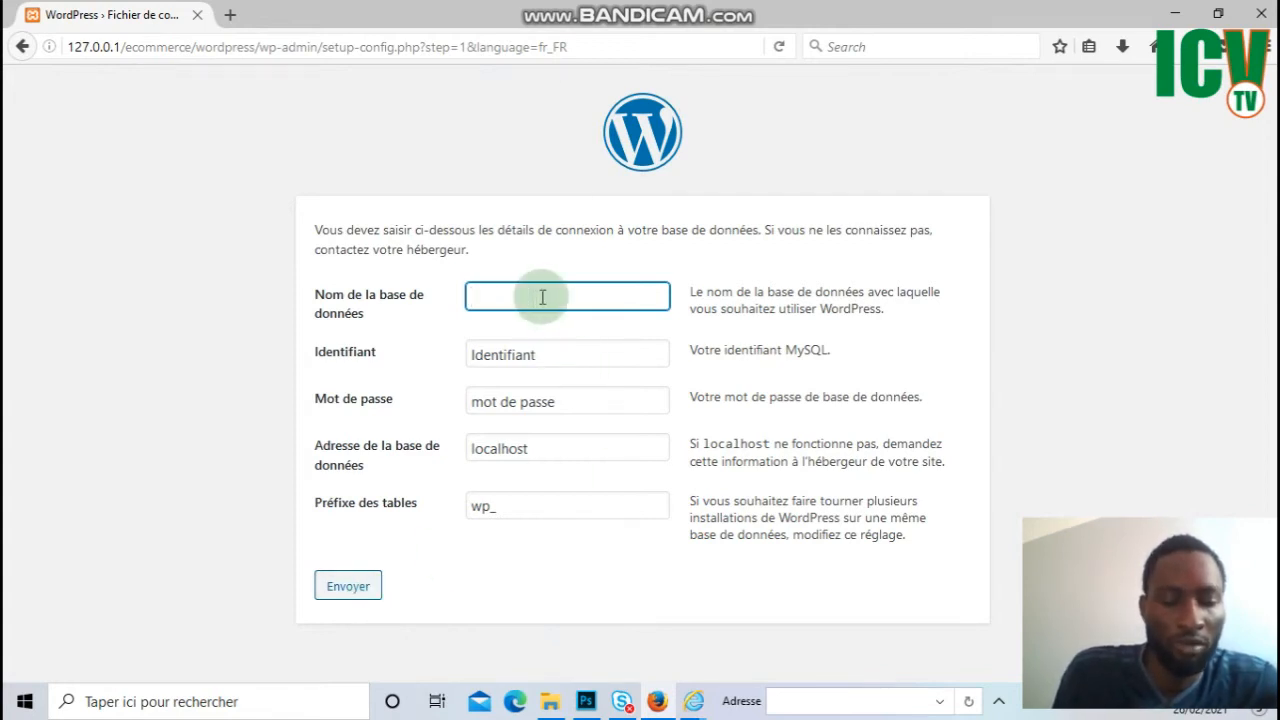
{"action": "type", "text": "ecomme"}
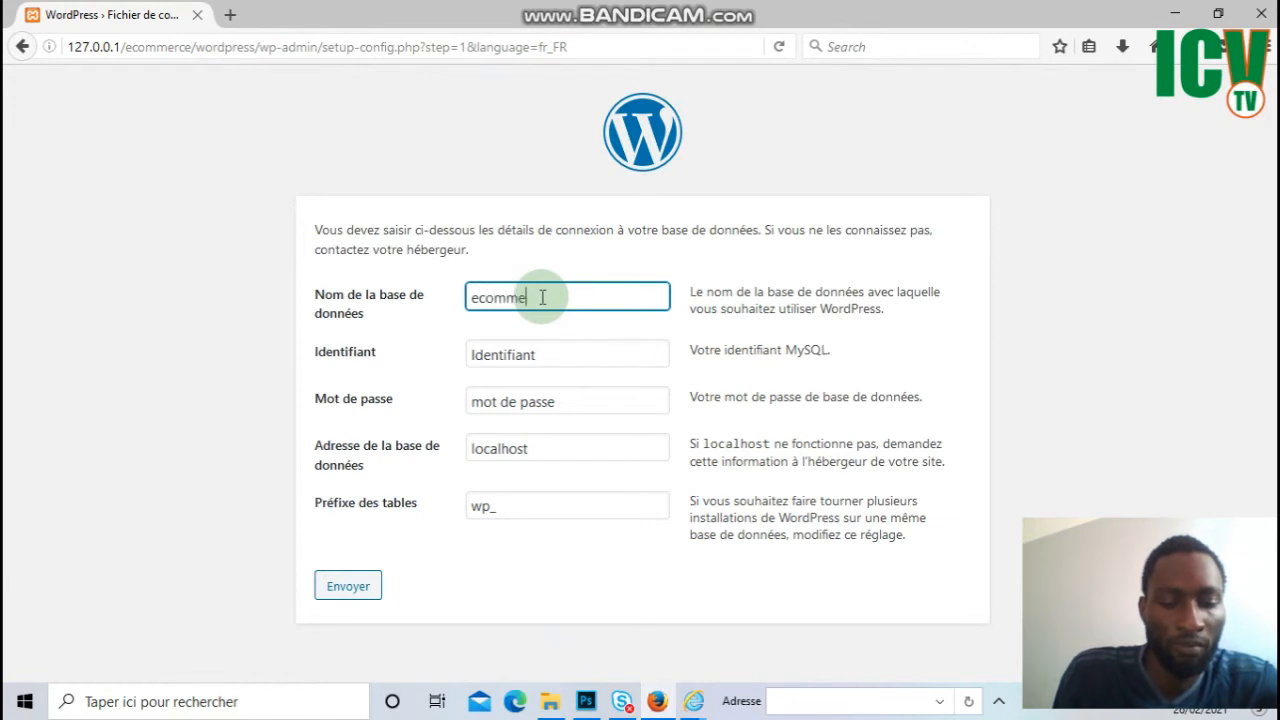
{"action": "type", "text": "rc"}
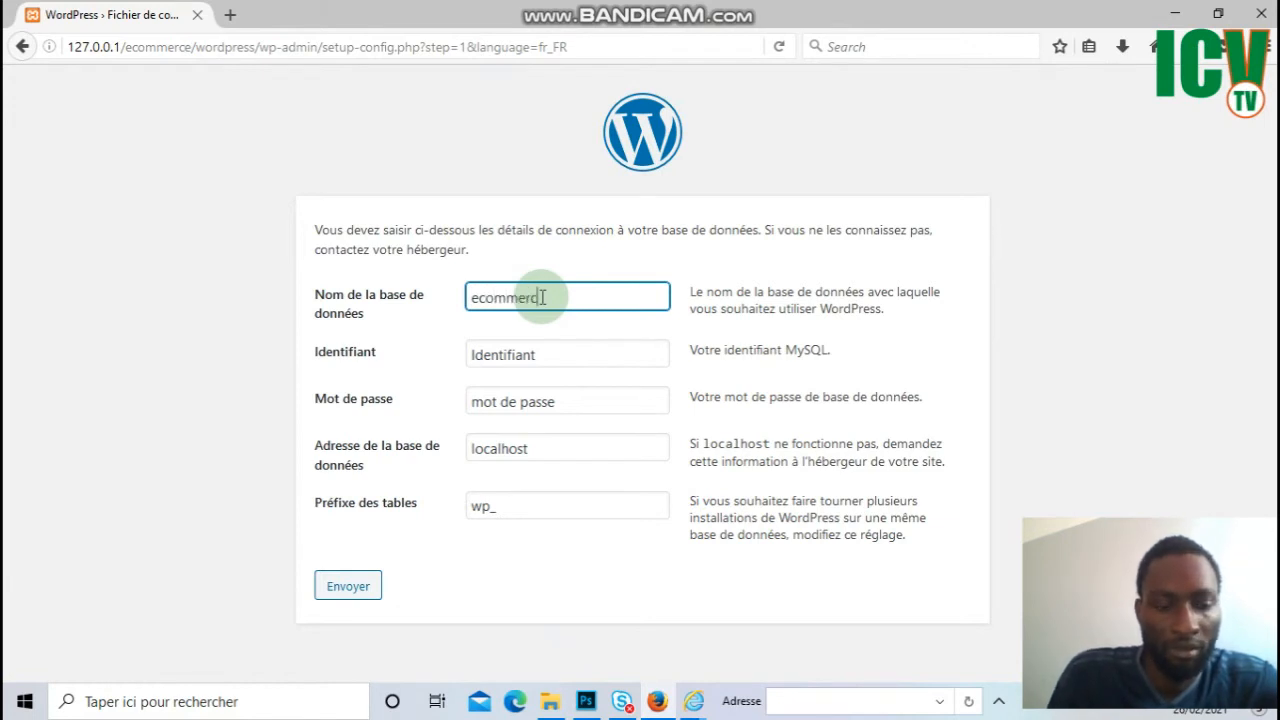
{"action": "type", "text": "e"}
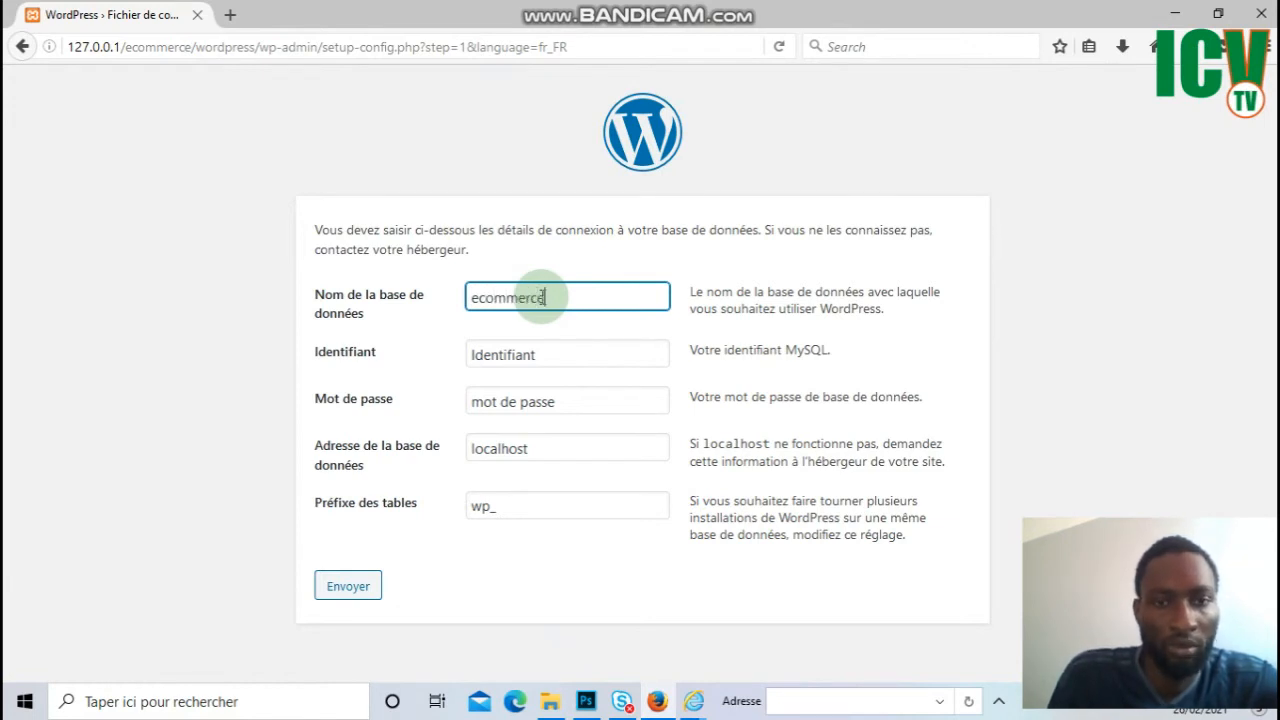
Set the MySQL username in the WordPress connection form to root.
{"action": "left_click", "coordinate": [549, 358]}
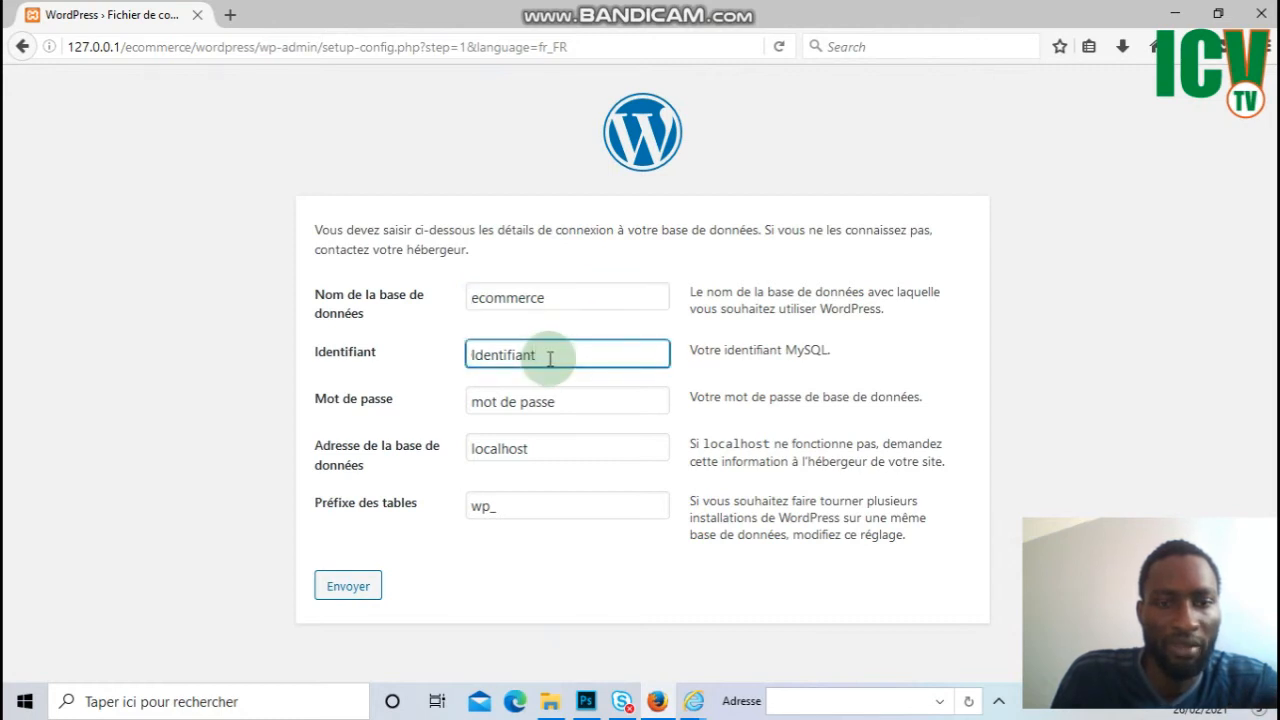
{"action": "key", "text": "BackSpace"}
{"action": "key", "text": "BackSpace"}
{"action": "key", "text": "BackSpace"}
{"action": "key", "text": "BackSpace"}
{"action": "key", "text": "BackSpace"}
{"action": "key", "text": "BackSpace"}
{"action": "key", "text": "BackSpace"}
{"action": "key", "text": "BackSpace"}
{"action": "key", "text": "BackSpace"}
{"action": "key", "text": "BackSpace"}
{"action": "key", "text": "BackSpace"}
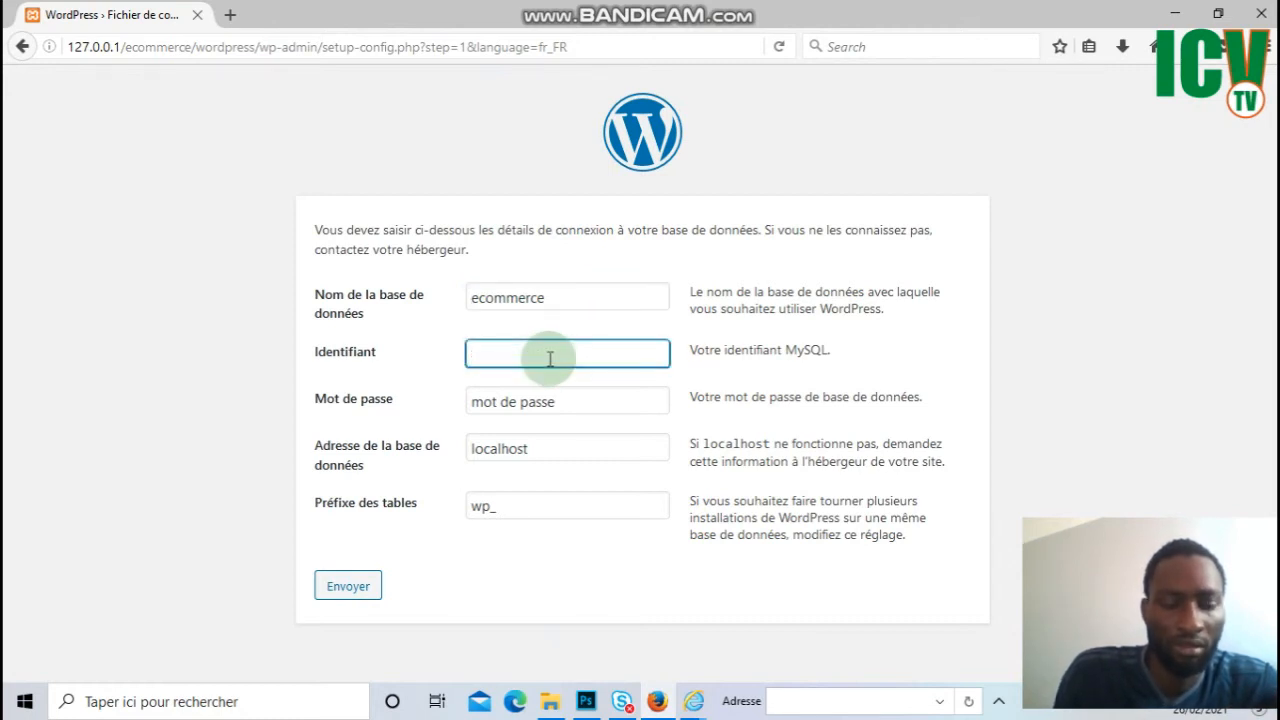
{"action": "type", "text": "root"}
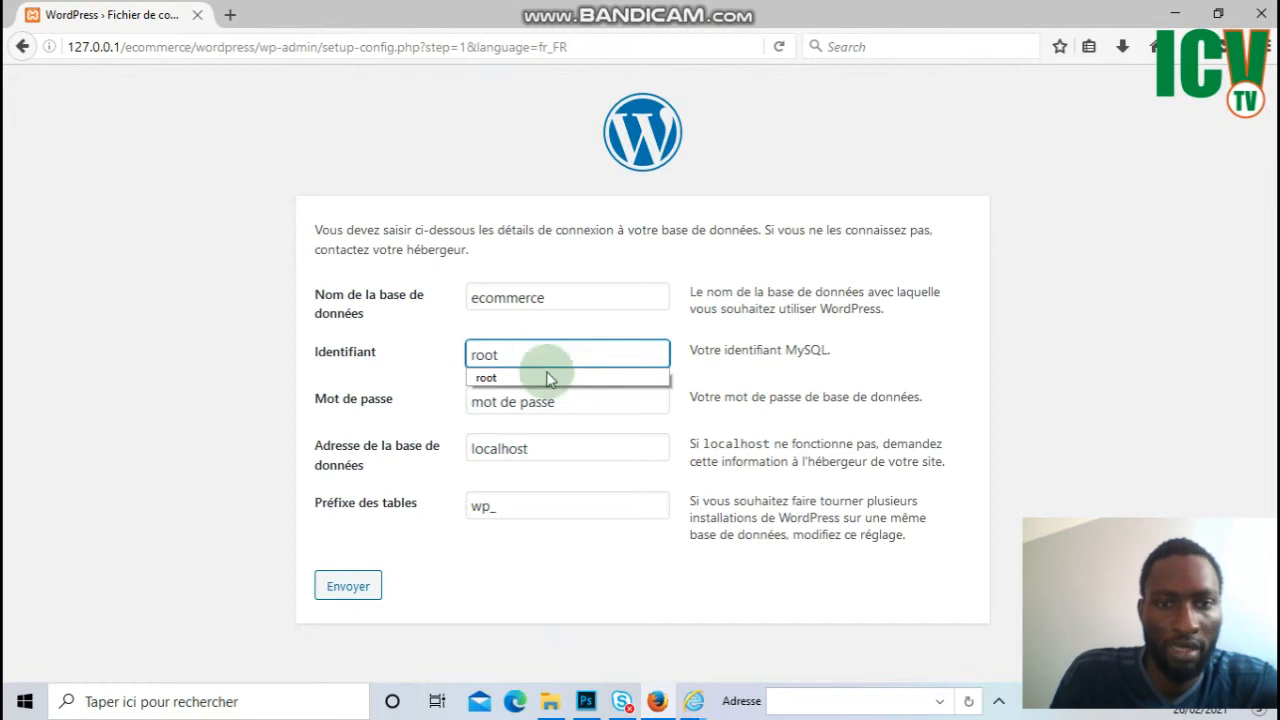
{"action": "left_click", "coordinate": [548, 385]}
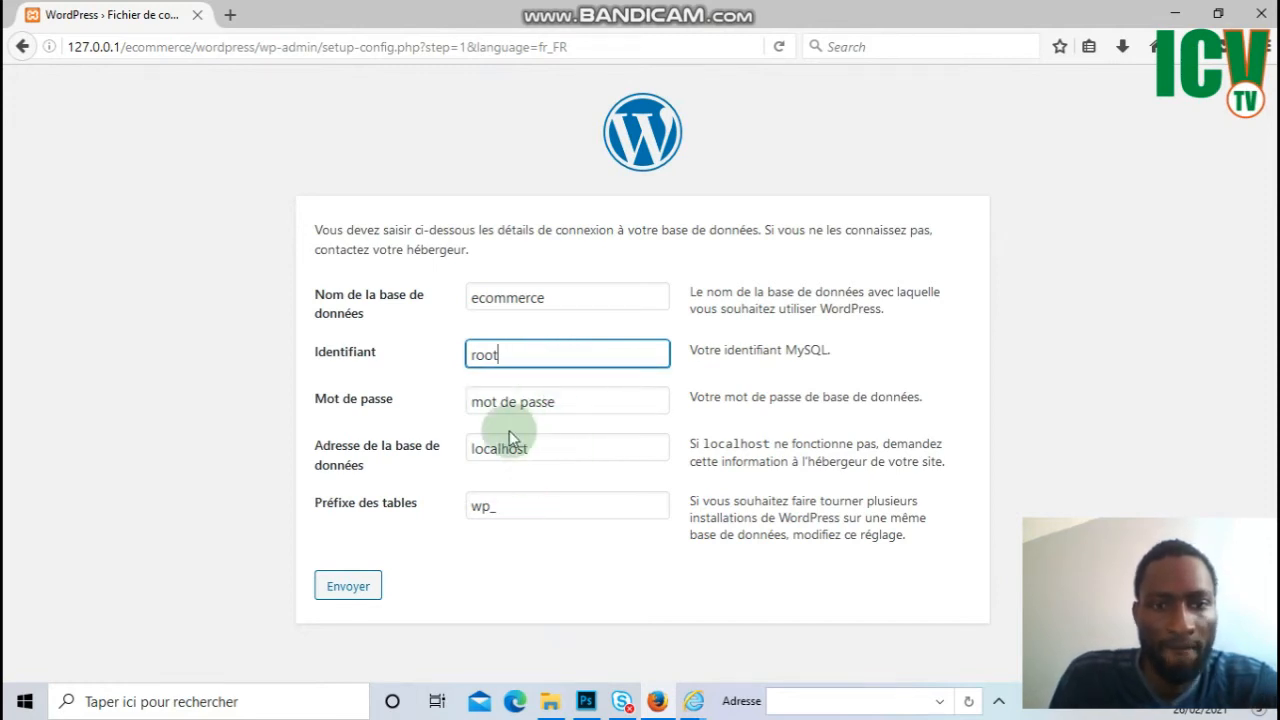
Clear the database password so that it is empty, and submit the WordPress connection details.
{"action": "left_click", "coordinate": [583, 401]}
{"action": "key", "text": "BackSpace"}
{"action": "key", "text": "BackSpace"}
{"action": "key", "text": "BackSpace"}
{"action": "key", "text": "BackSpace"}
{"action": "key", "text": "BackSpace"}
{"action": "key", "text": "BackSpace"}
{"action": "key", "text": "BackSpace"}
{"action": "key", "text": "BackSpace"}
{"action": "key", "text": "BackSpace"}
{"action": "key", "text": "BackSpace"}
{"action": "key", "text": "BackSpace"}
{"action": "key", "text": "BackSpace"}
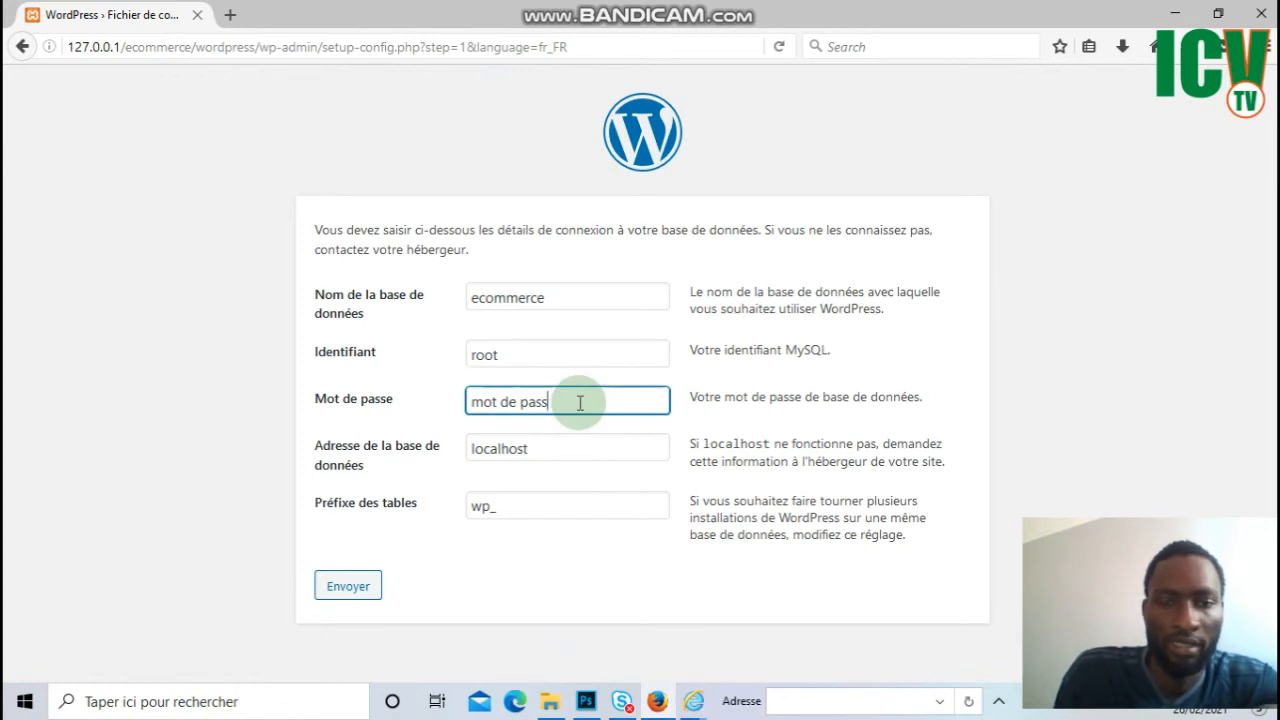
{"action": "left_click", "coordinate": [346, 588]}
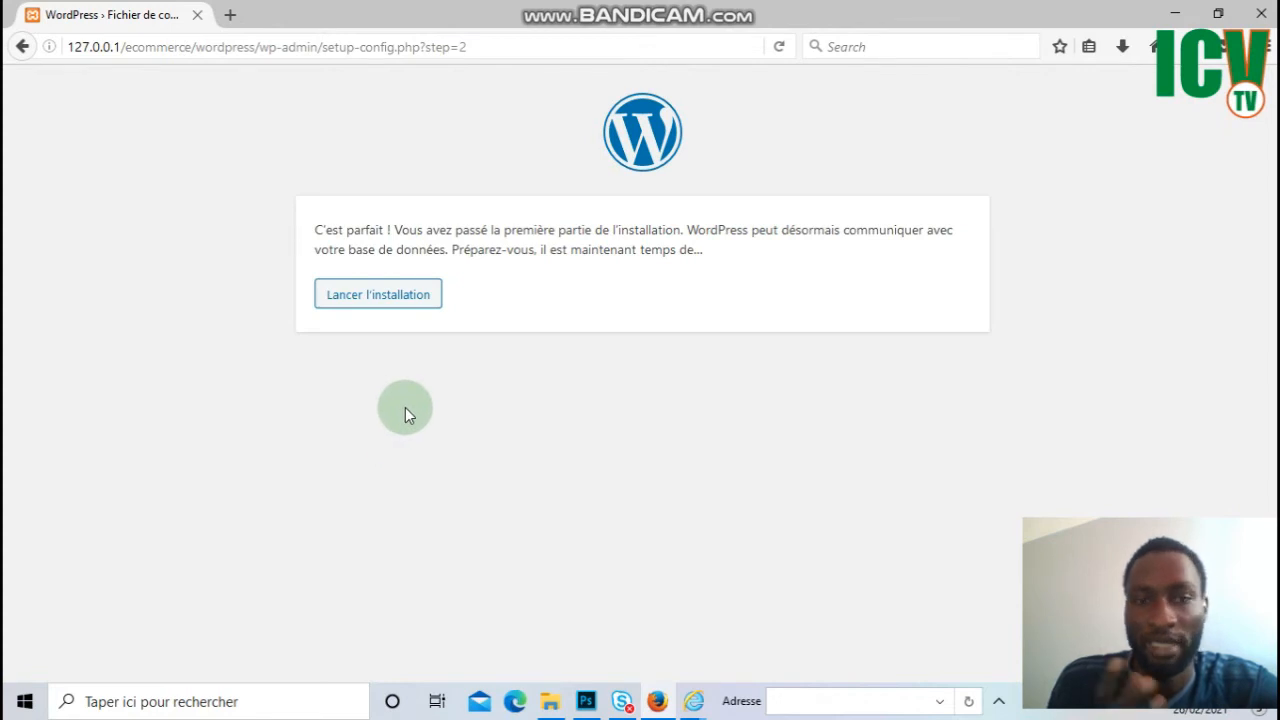
Launch the WordPress installation and bring up the required site information form.
{"action": "left_click", "coordinate": [379, 296]}
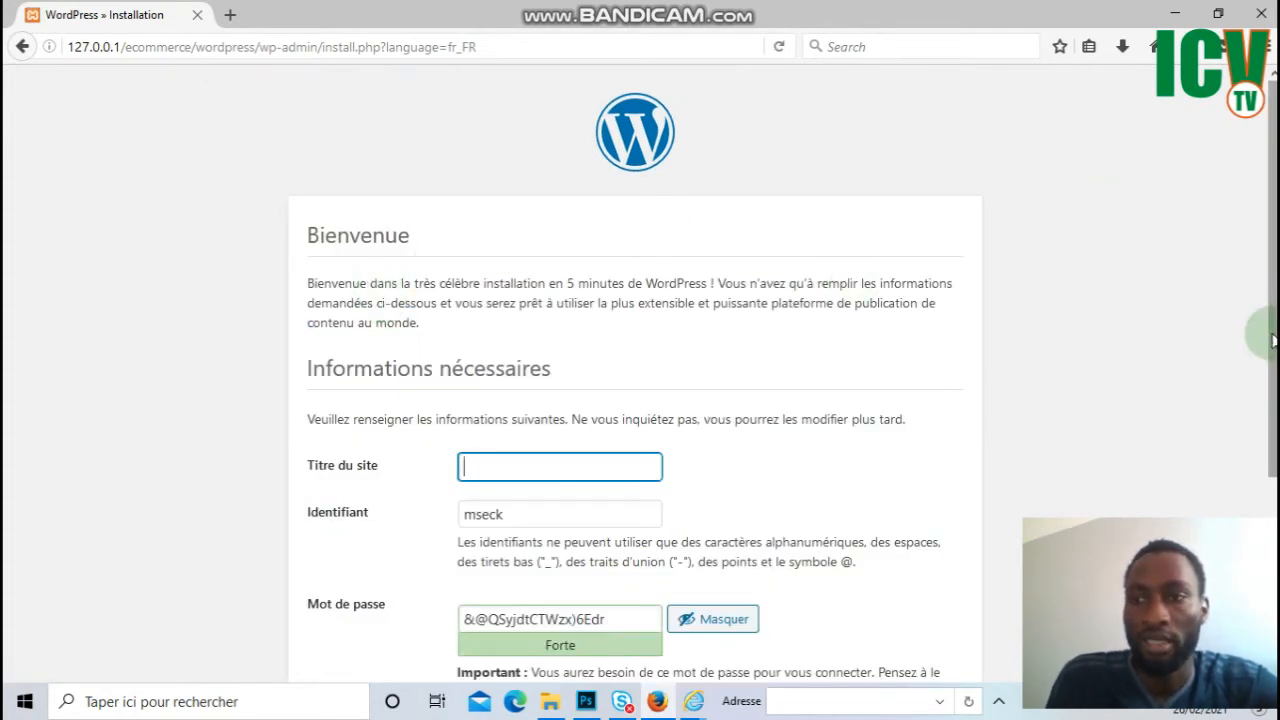
{"action": "scroll", "coordinate": [1272, 340], "scroll_direction": "down", "scroll_amount": 2}
{"action": "scroll", "coordinate": [1272, 340], "scroll_direction": "up", "scroll_amount": 1}
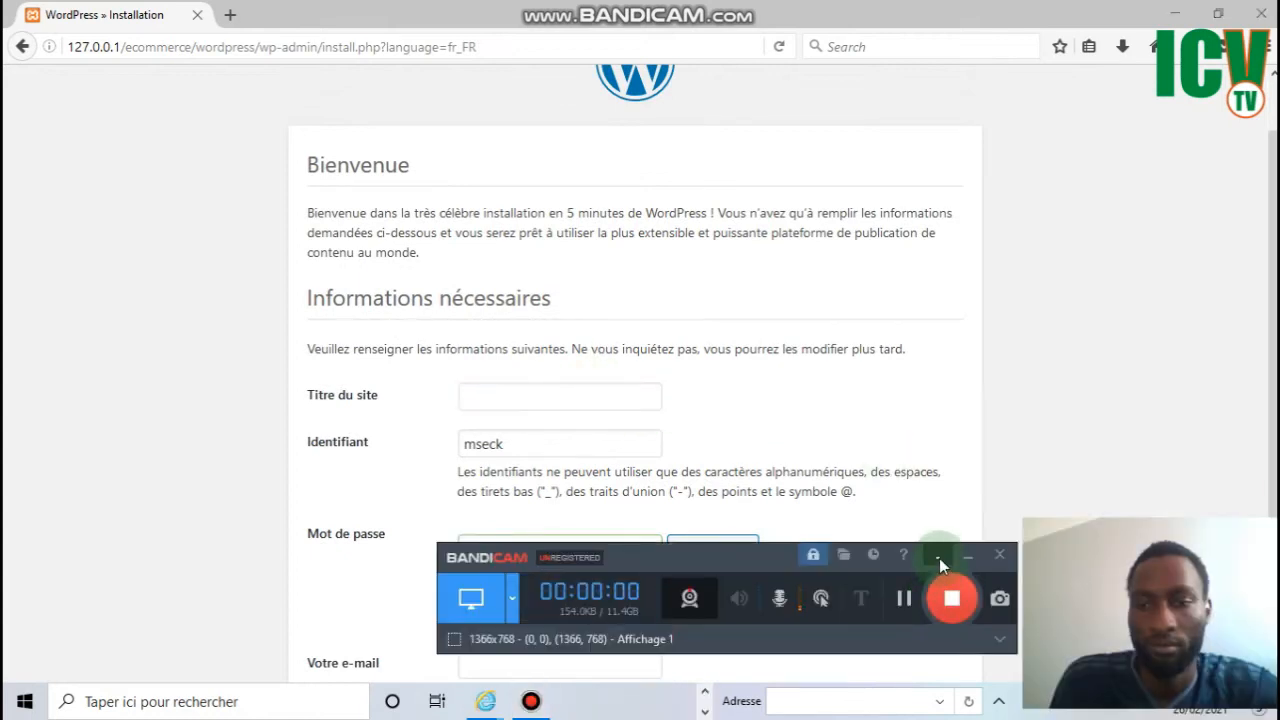
{"action": "left_click", "coordinate": [938, 556]}
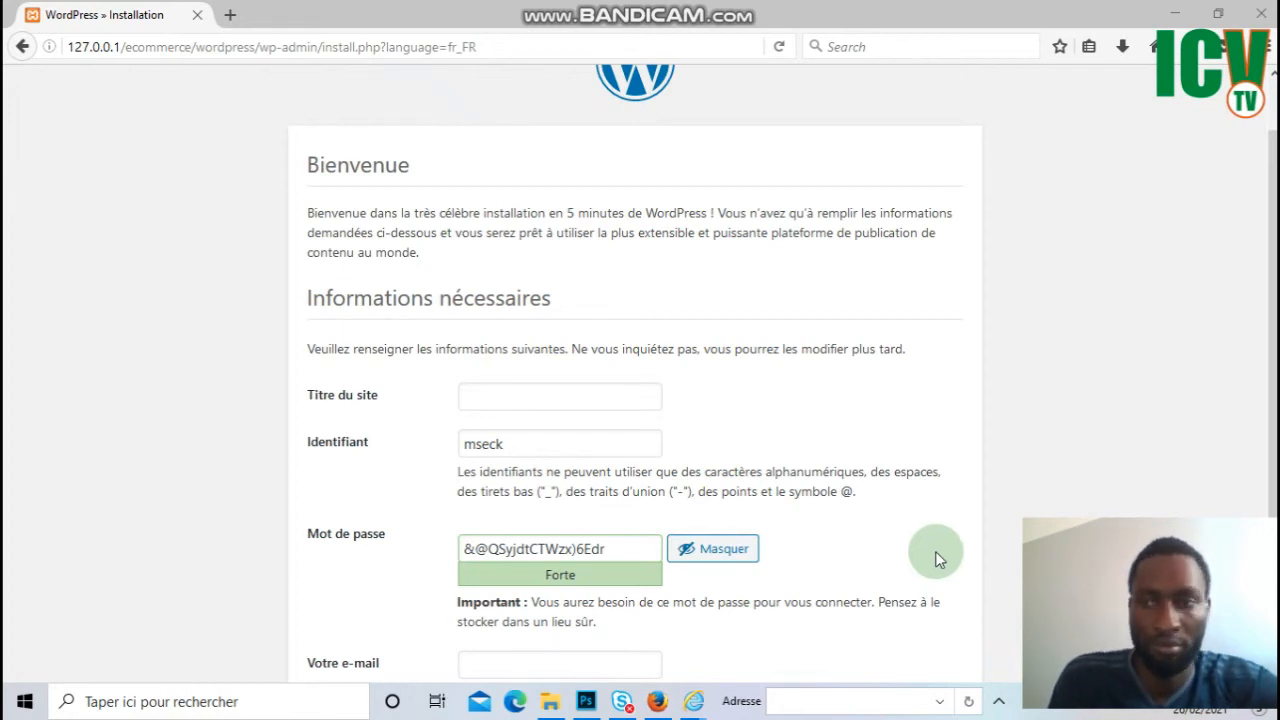
Enter nabousa shop as the site title in the WordPress installation form.
{"action": "scroll", "coordinate": [1265, 410], "scroll_direction": "down", "scroll_amount": 3}
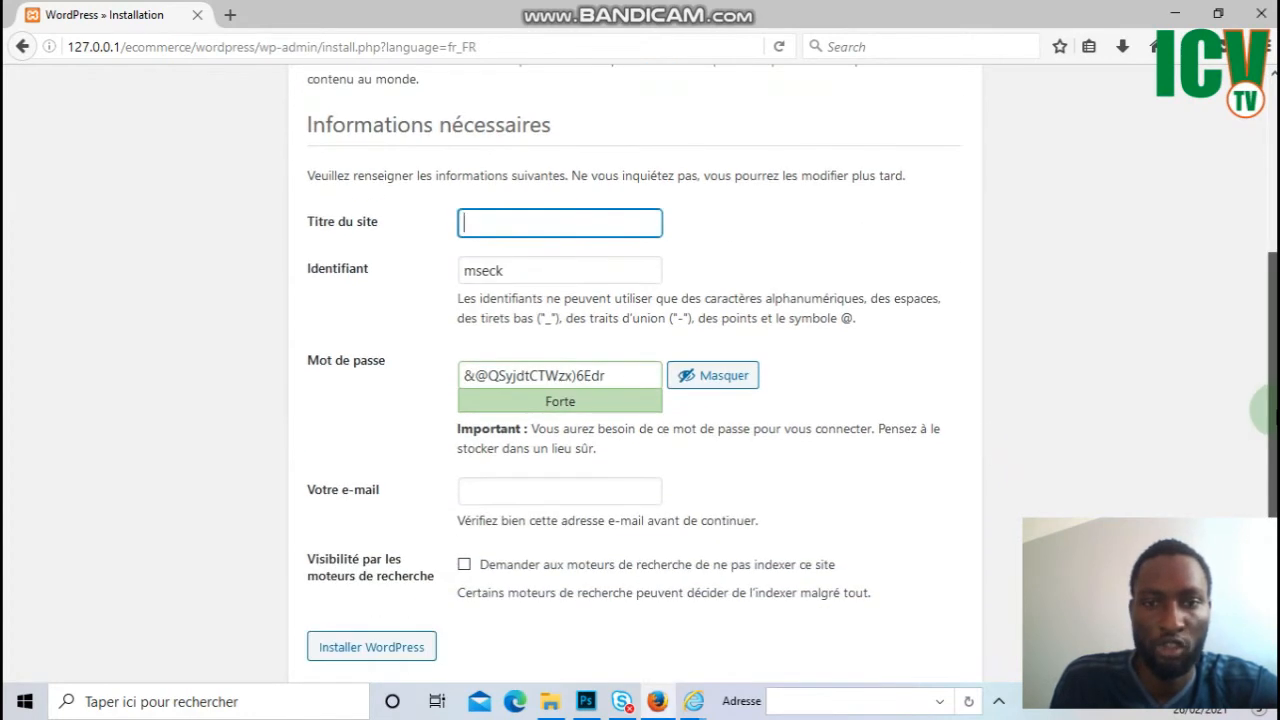
{"action": "left_click_drag", "start_coordinate": [1273, 410], "coordinate": [1273, 377]}
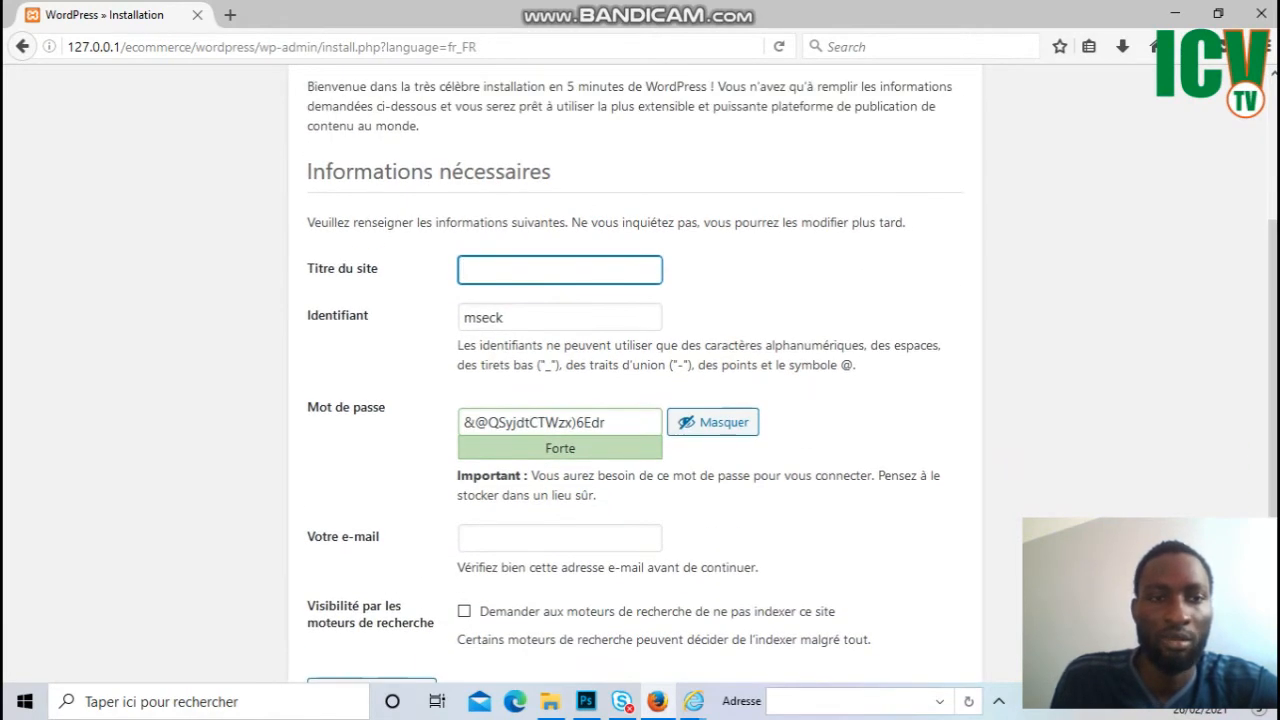
{"action": "left_click", "coordinate": [543, 270]}
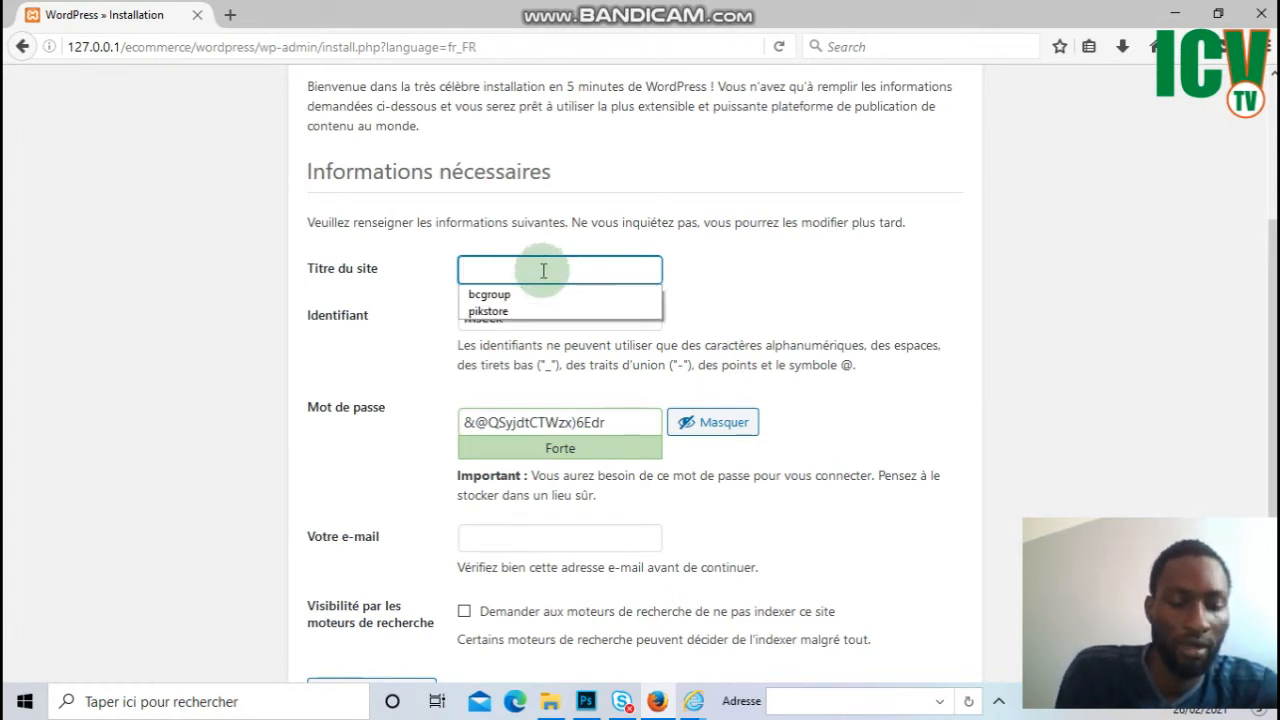
{"action": "type", "text": "nab"}
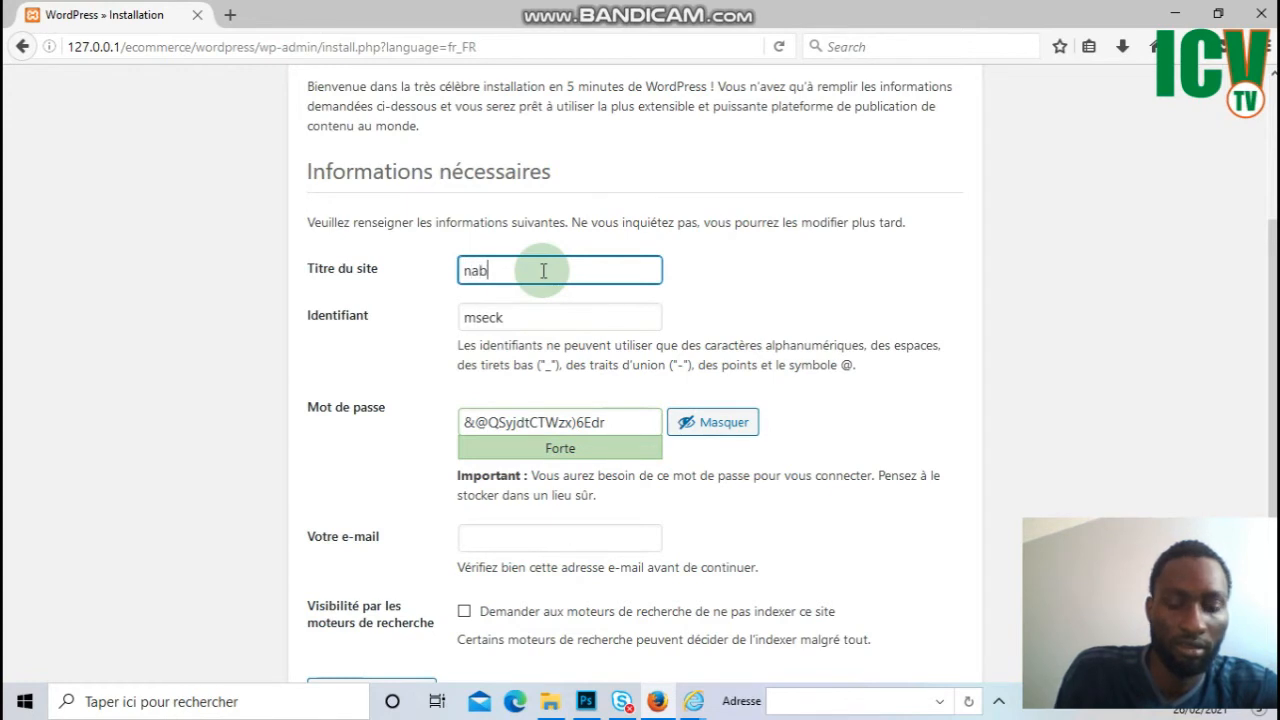
{"action": "type", "text": "ous"}
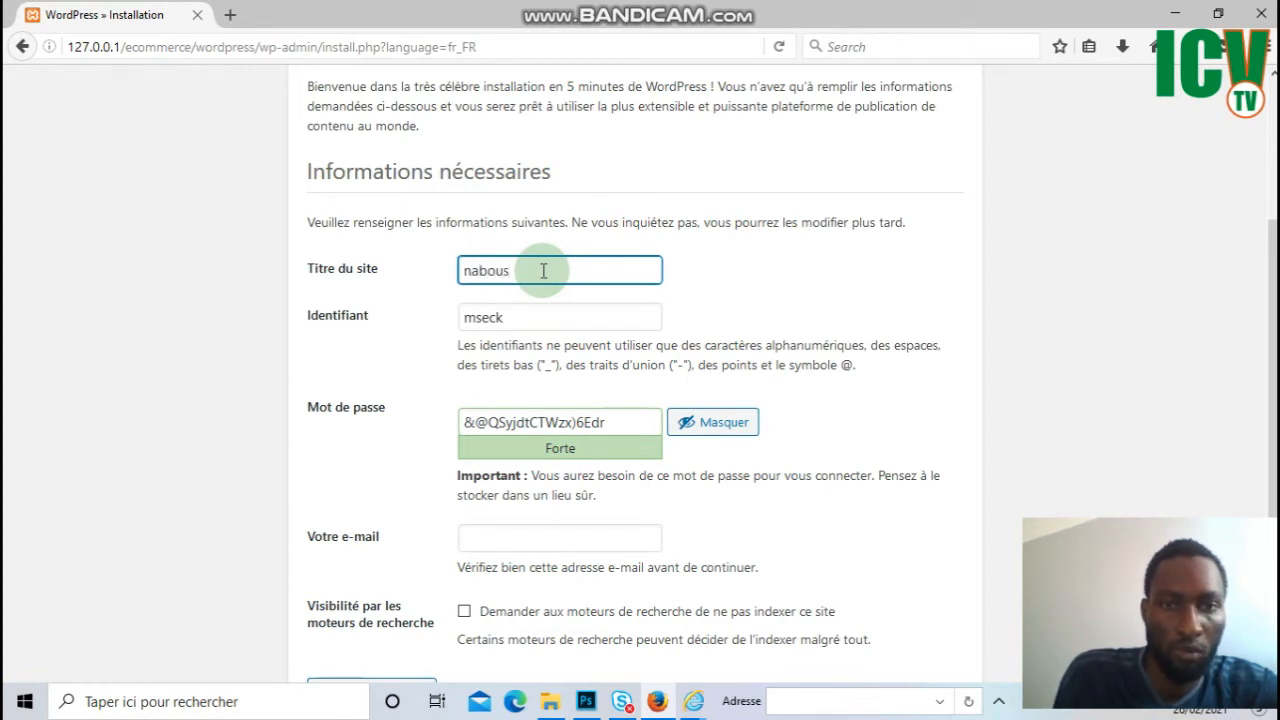
{"action": "type", "text": "a shop"}
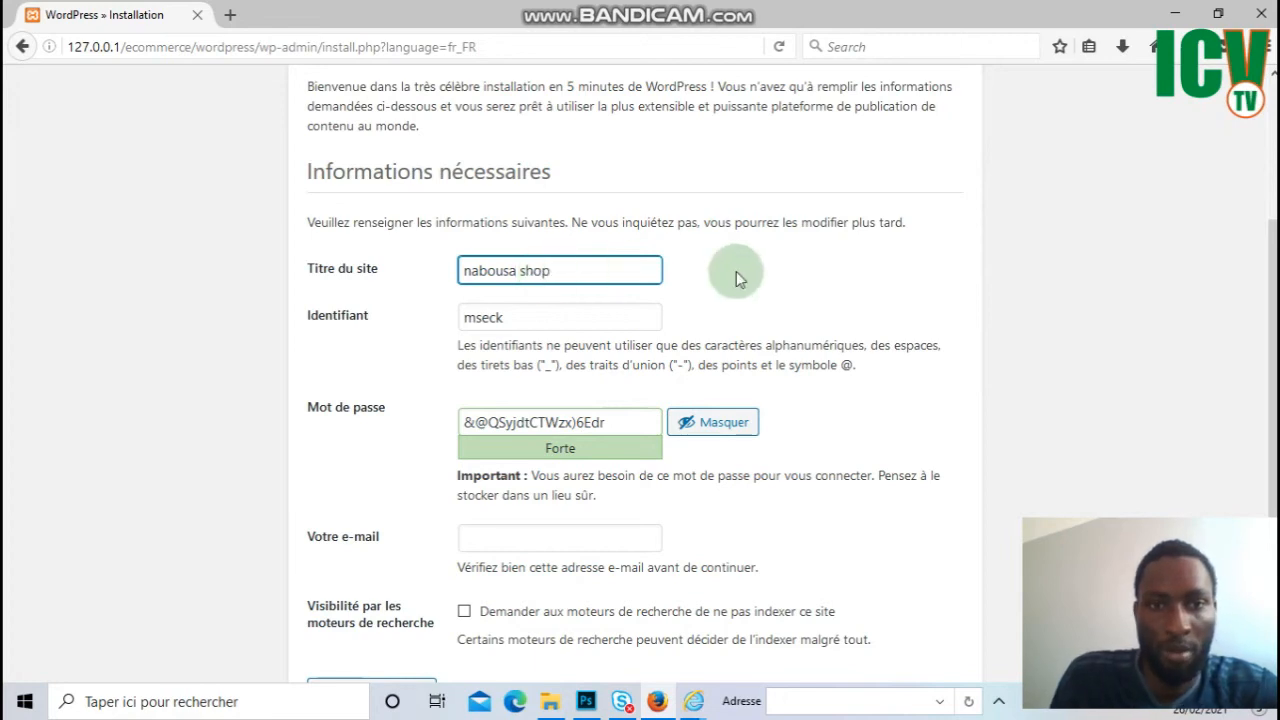
{"action": "left_click", "coordinate": [523, 321]}
{"action": "key", "text": "BackSpace"}
{"action": "key", "text": "BackSpace"}
{"action": "key", "text": "BackSpace"}
{"action": "key", "text": "BackSpace"}
{"action": "key", "text": "BackSpace"}
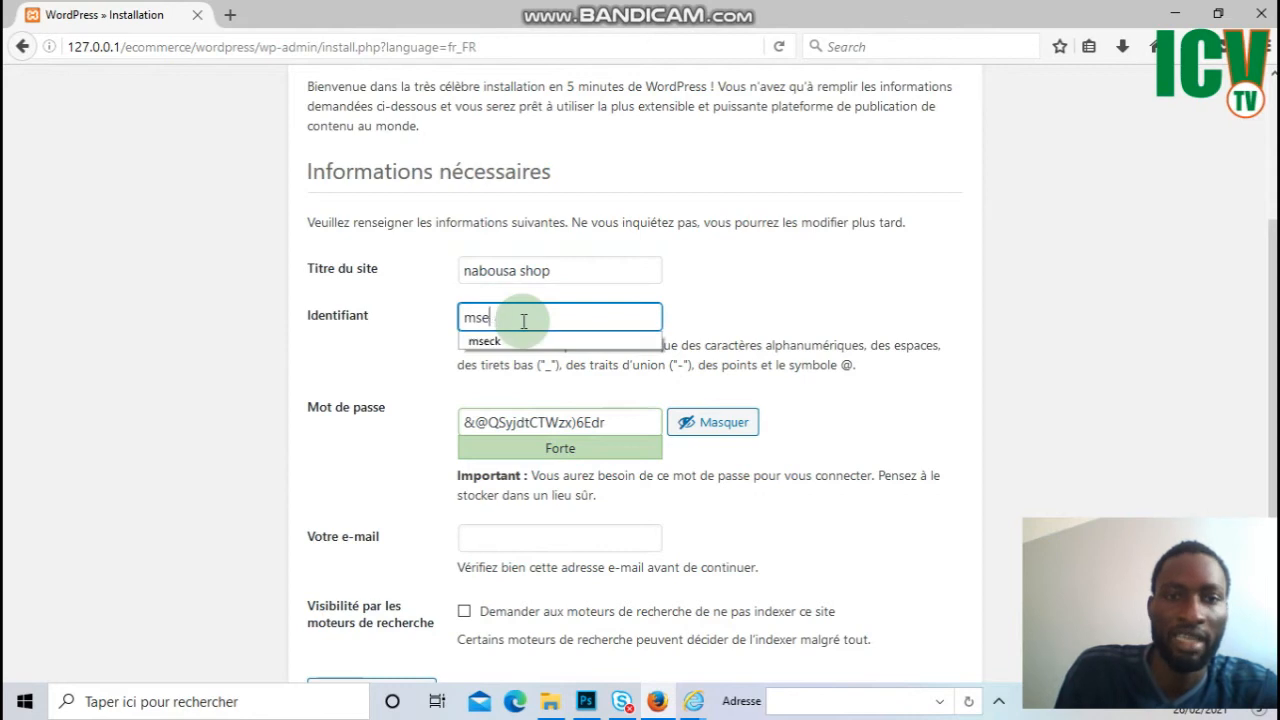
{"action": "type", "text": "na"}
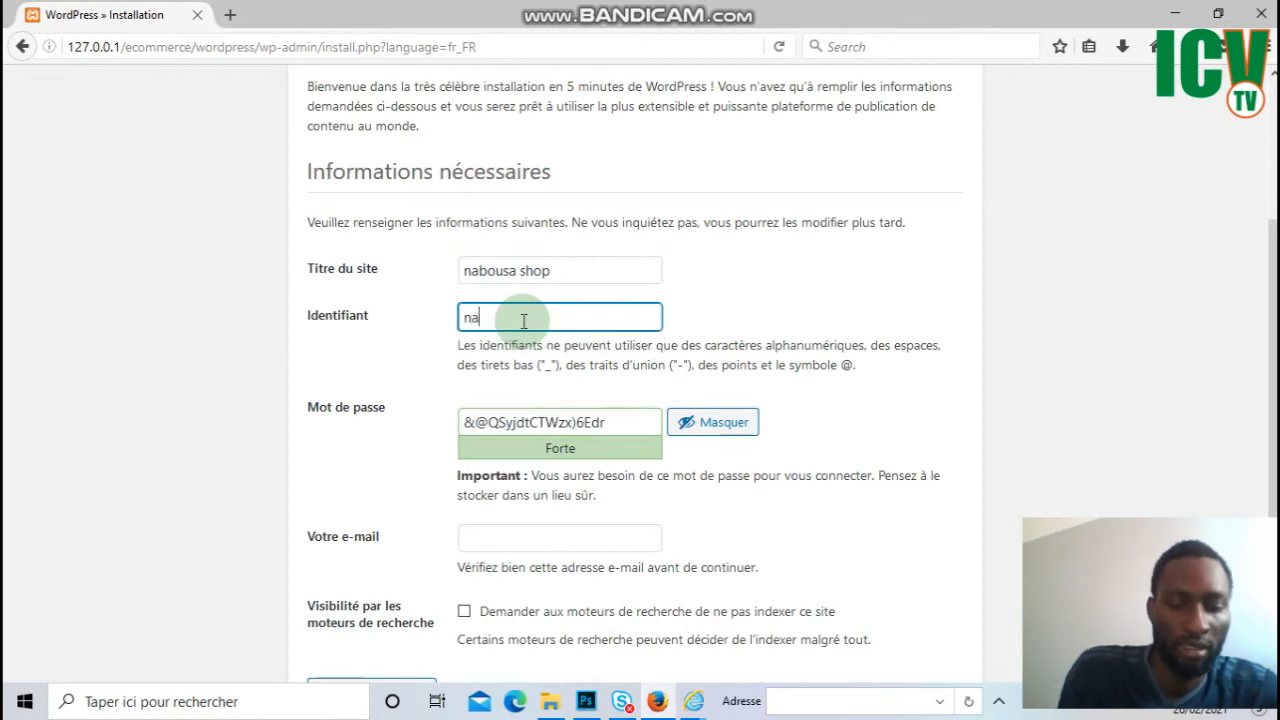
{"action": "type", "text": "bousa"}
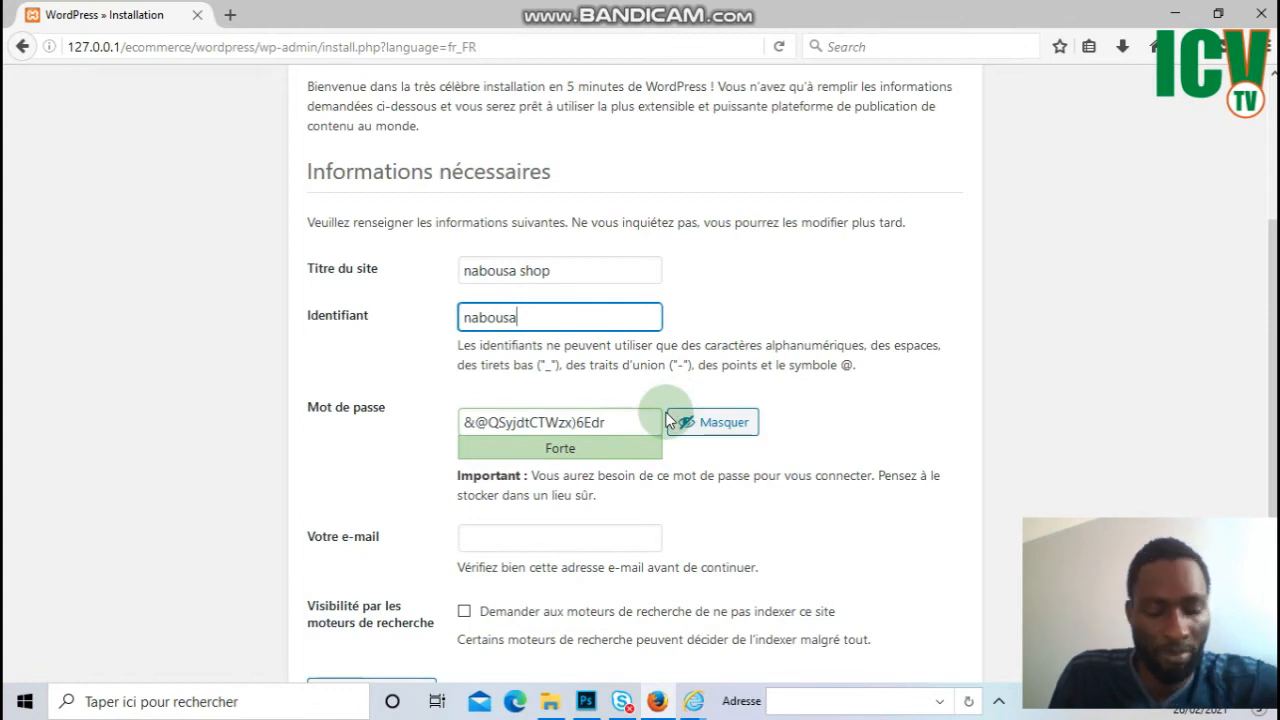
Copy the whole generated administrator password from the WordPress installation form.
{"action": "left_click", "coordinate": [619, 428]}
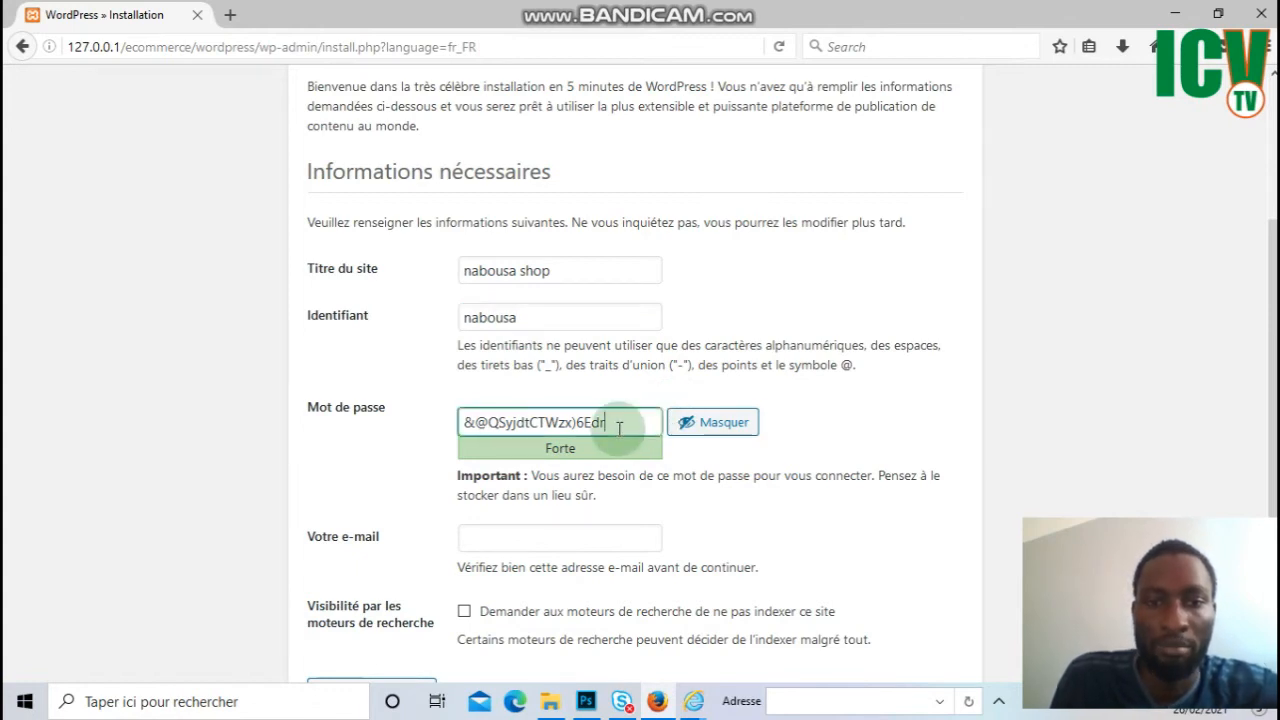
{"action": "left_click_drag", "start_coordinate": [619, 428], "coordinate": [455, 421]}
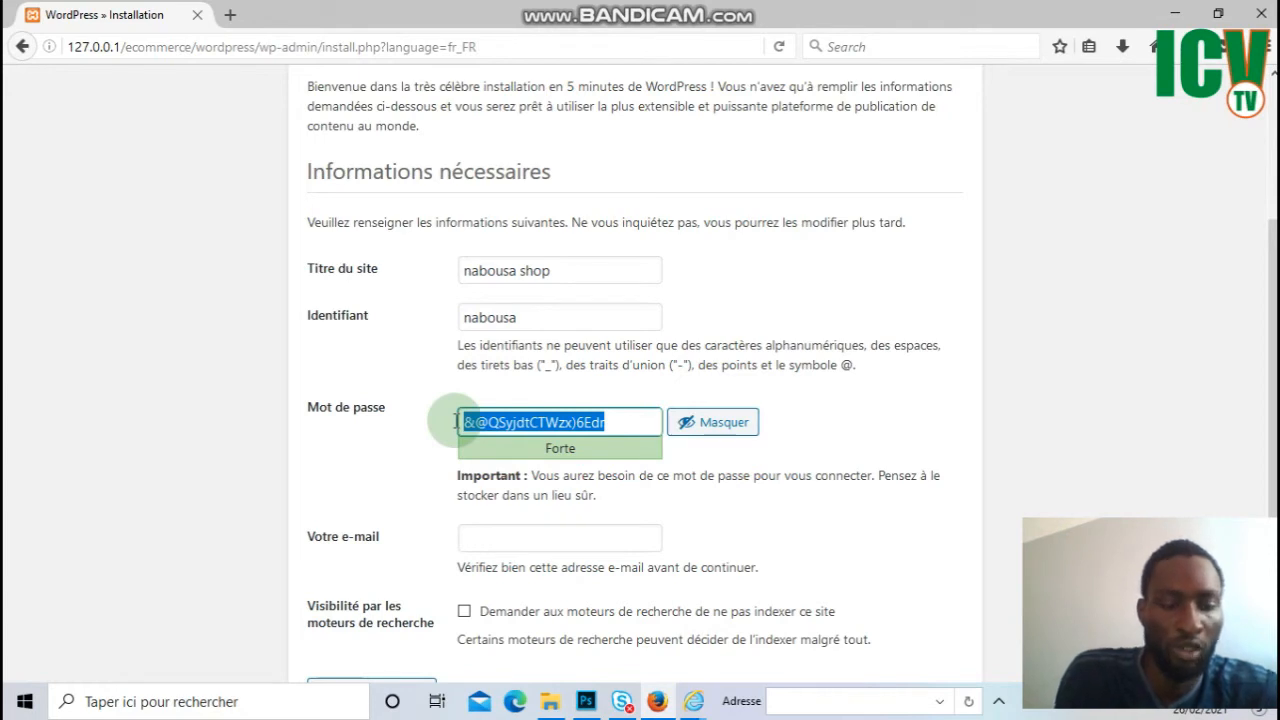
{"action": "key", "text": "ctrl+c"}
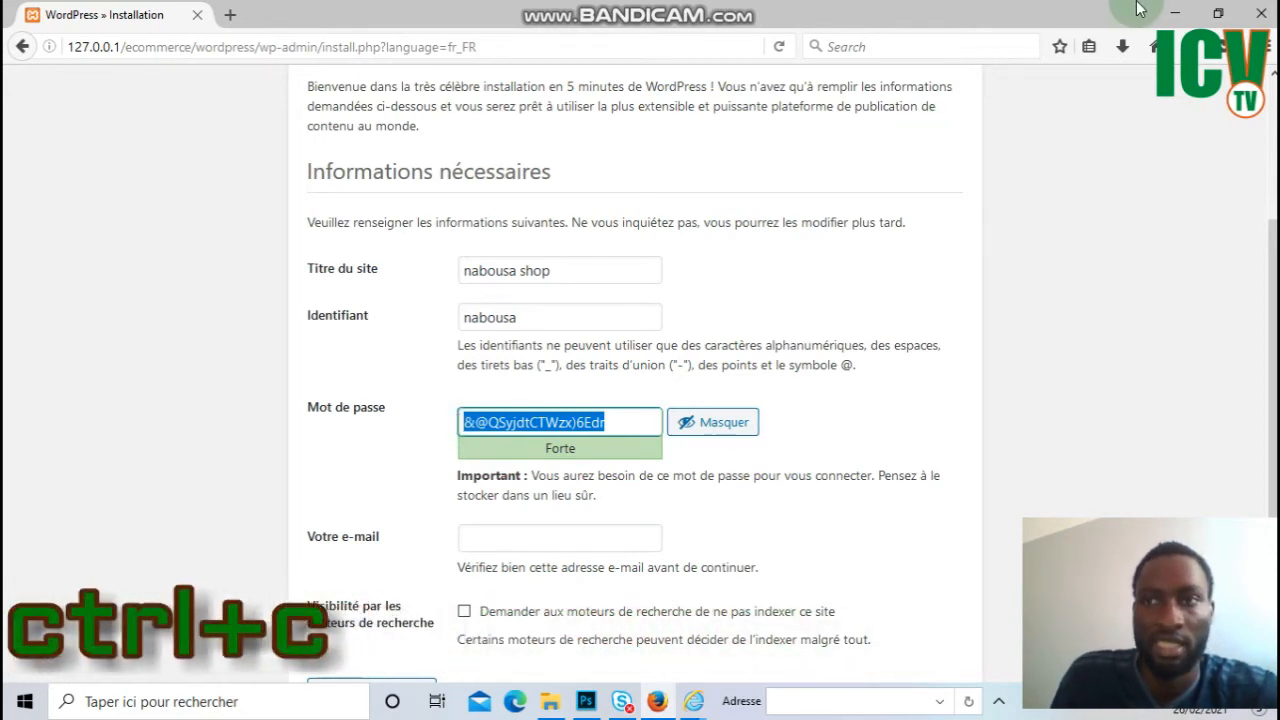
Create a new text document on the desktop, open it in Notepad and paste the copied administrator password into it.
{"action": "left_click", "coordinate": [1174, 14]}
{"action": "left_click", "coordinate": [1172, 14]}
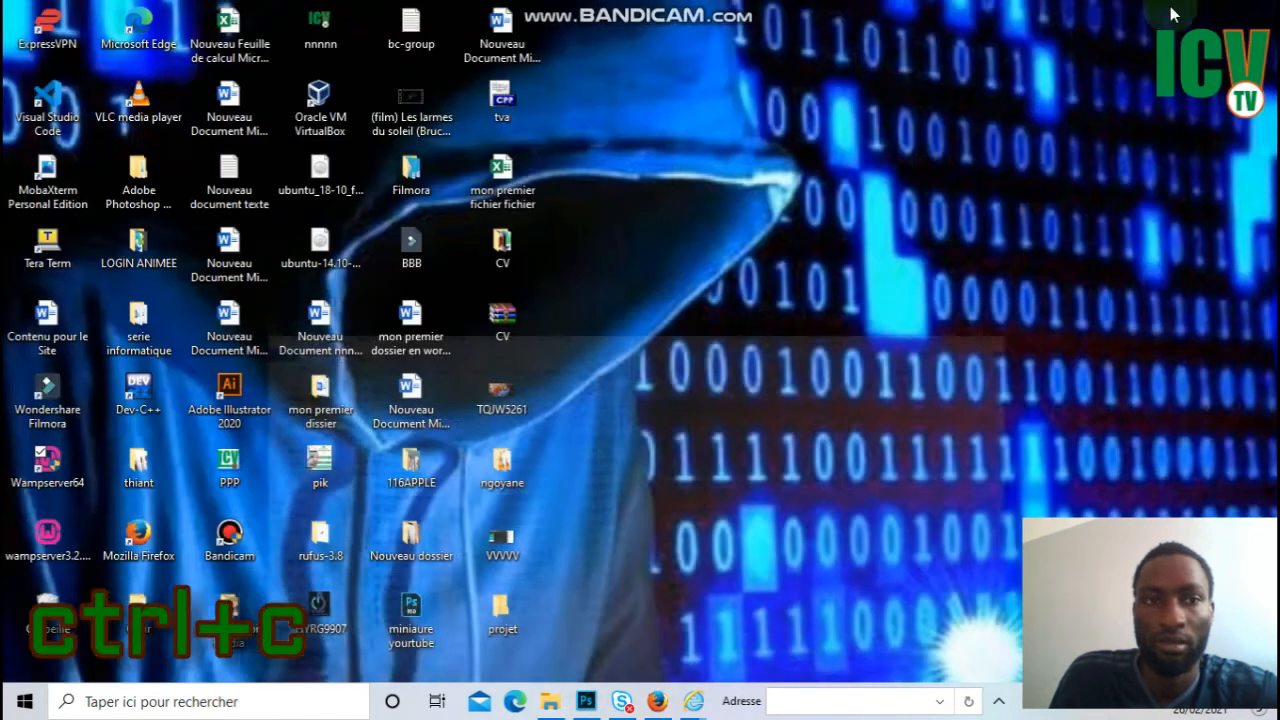
{"action": "right_click", "coordinate": [1077, 41]}
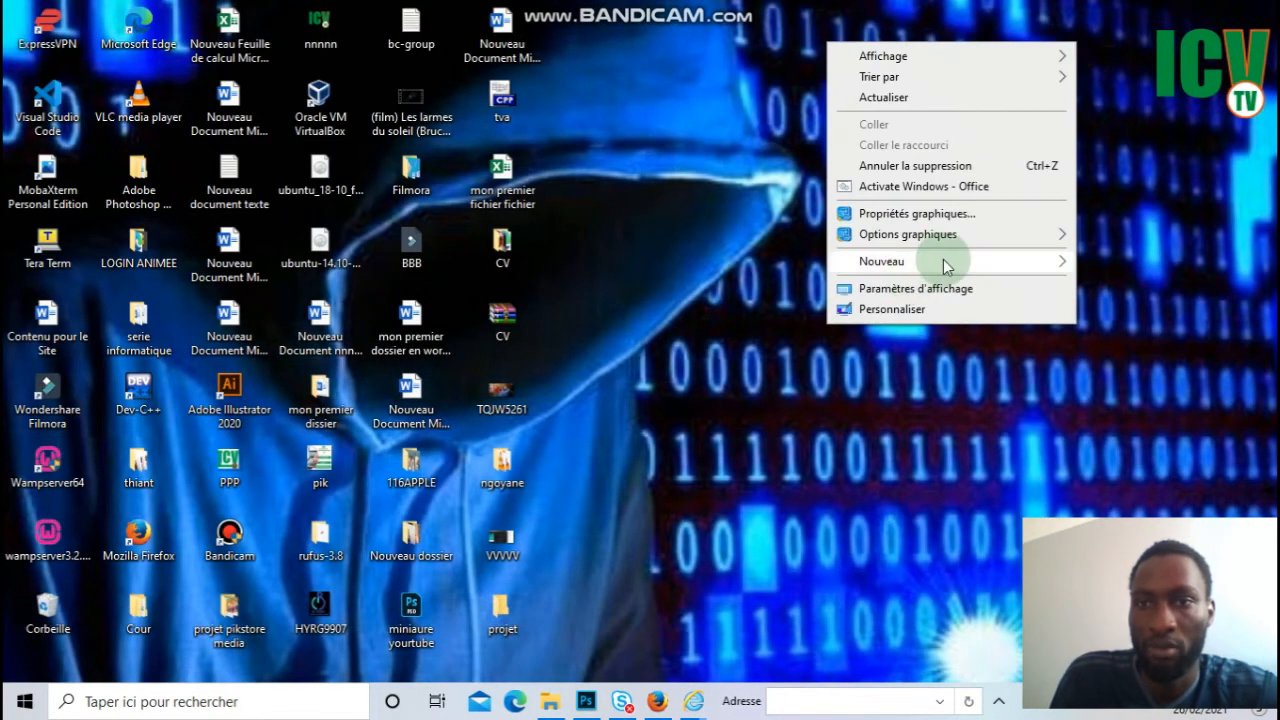
{"action": "mouse_move", "coordinate": [943, 259]}
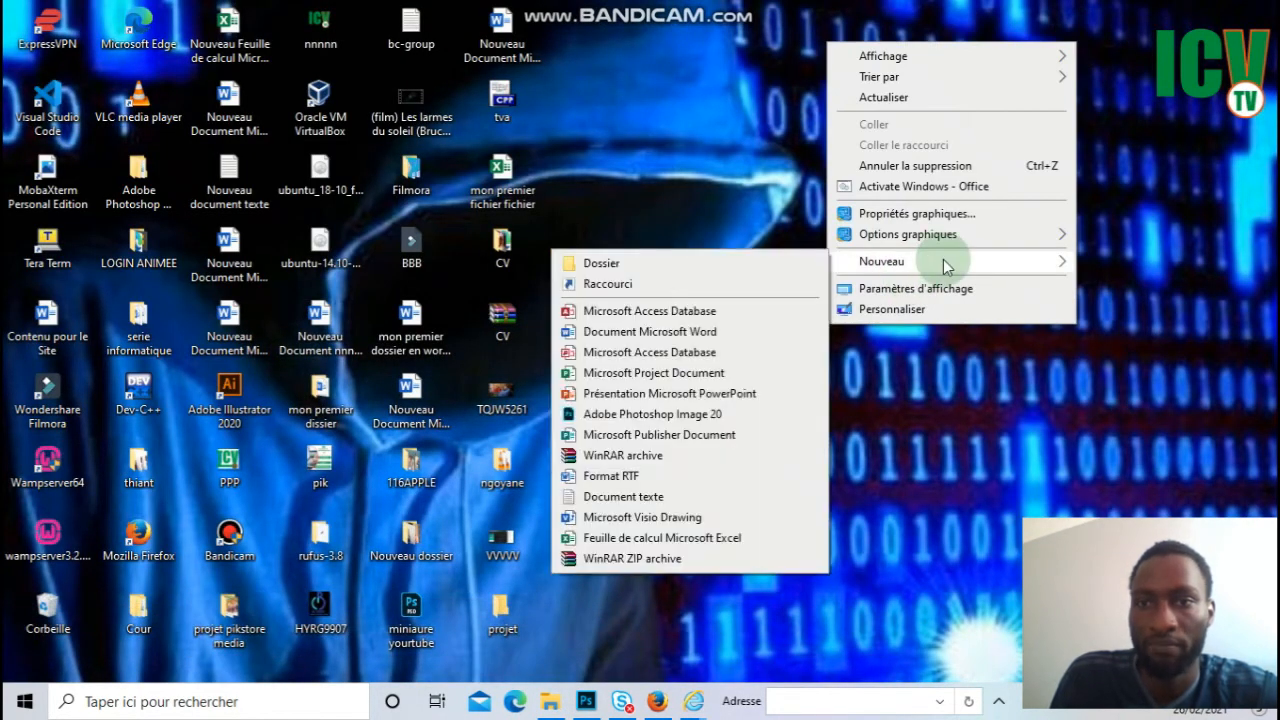
{"action": "left_click", "coordinate": [627, 497]}
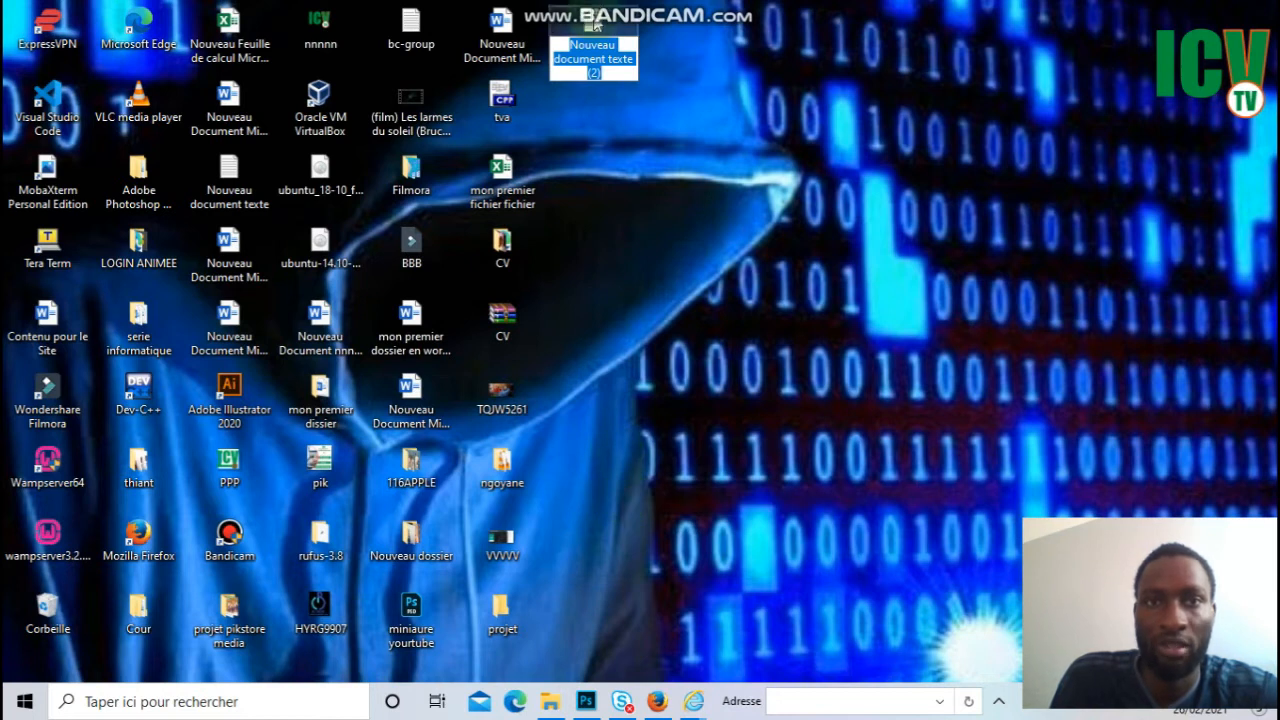
{"action": "left_click", "coordinate": [596, 26]}
{"action": "double_click", "coordinate": [596, 26]}
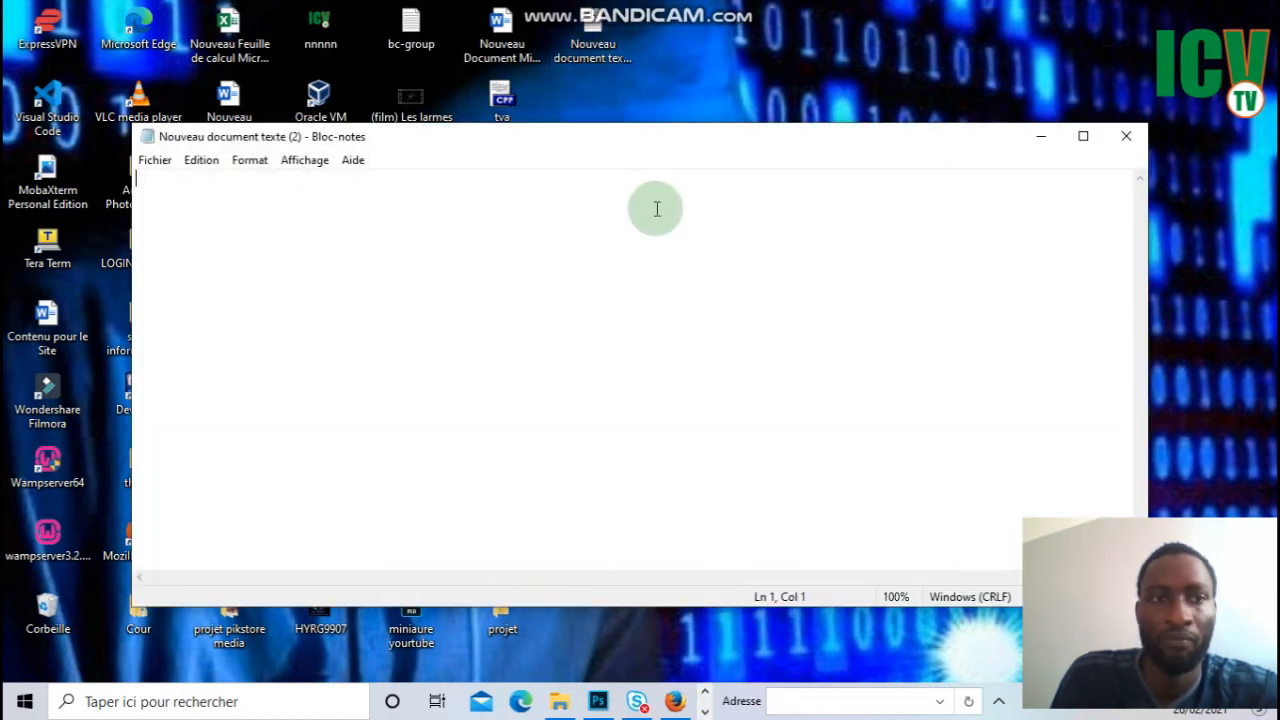
{"action": "left_click", "coordinate": [474, 226]}
{"action": "key", "text": "ctrl+v"}
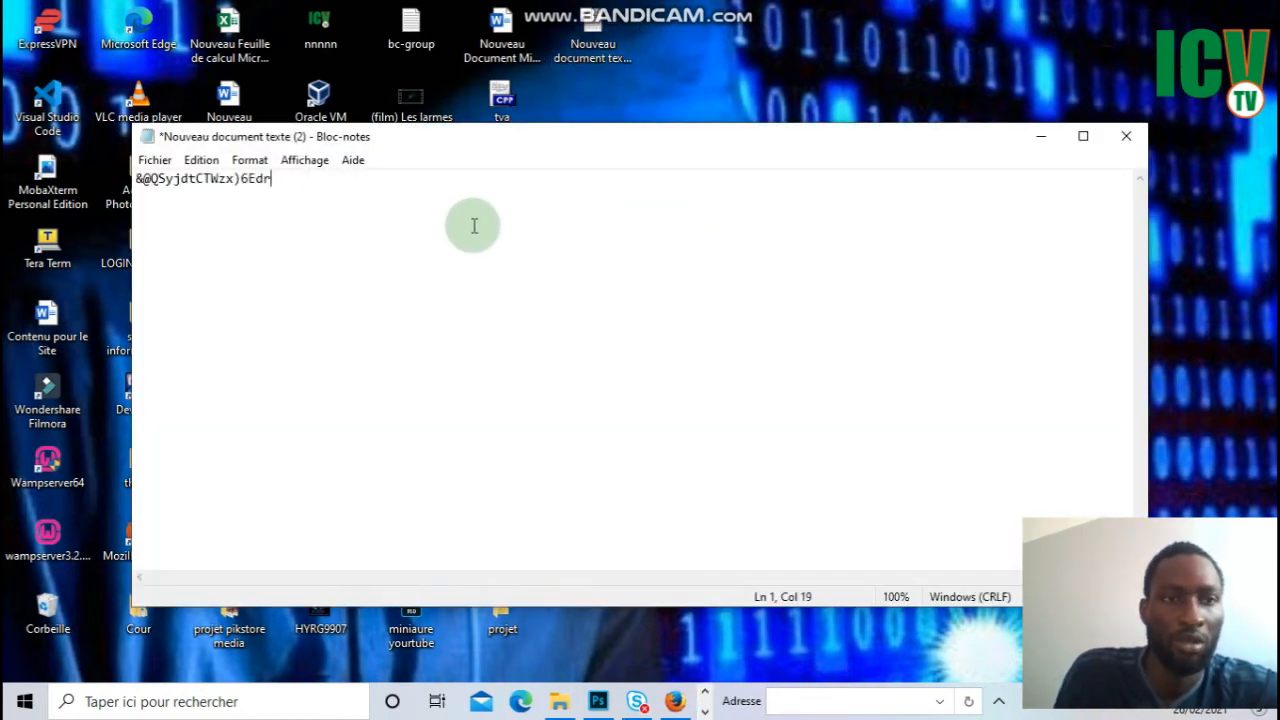
Minimize the Notepad document and switch back to the WordPress installation form in Firefox.
{"action": "left_click", "coordinate": [1040, 145]}
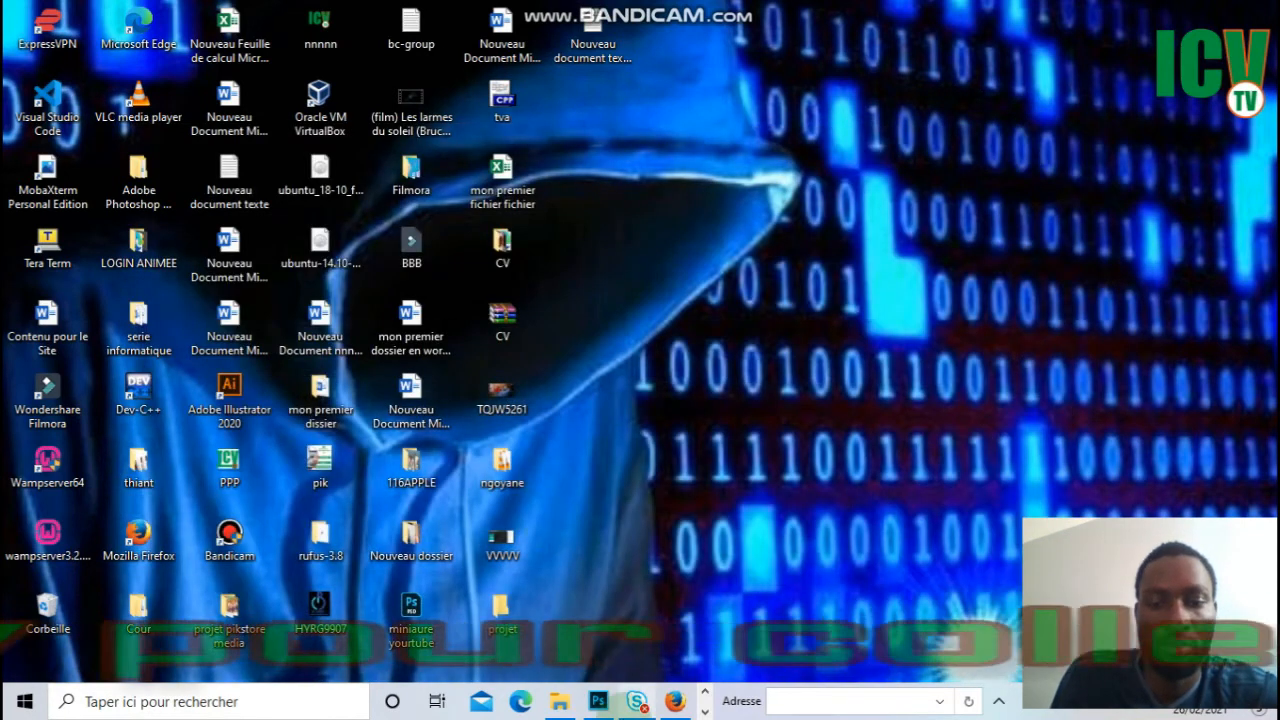
{"action": "mouse_move", "coordinate": [675, 701]}
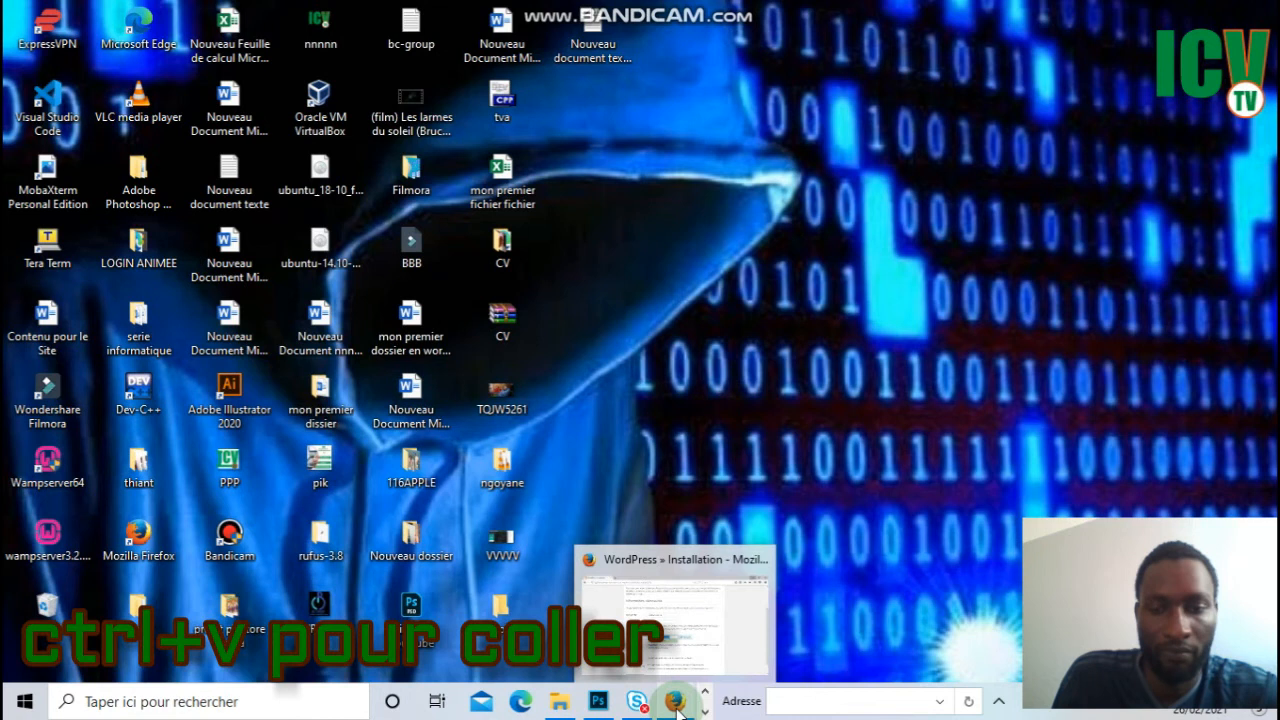
{"action": "left_click", "coordinate": [690, 615]}
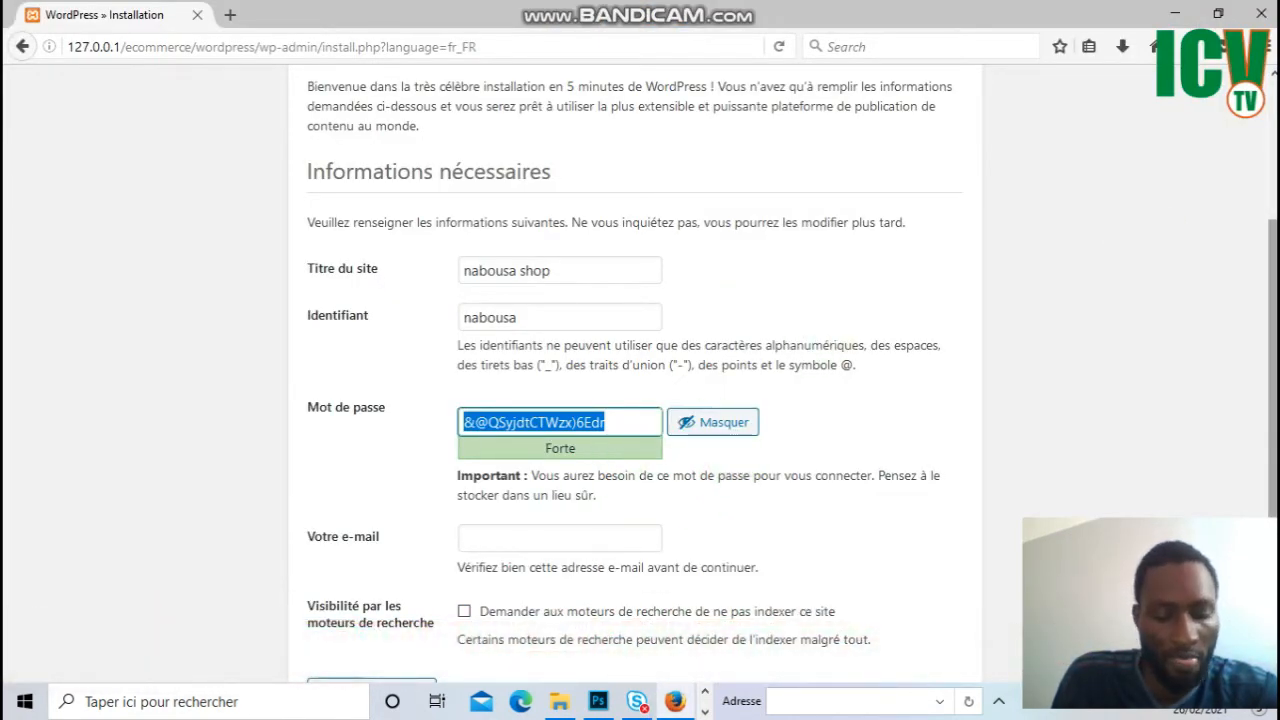
Try to install WordPress with search engines asked not to index the site, leaving the e-mail blank.
{"action": "scroll", "coordinate": [1258, 420], "scroll_direction": "down", "scroll_amount": 1}
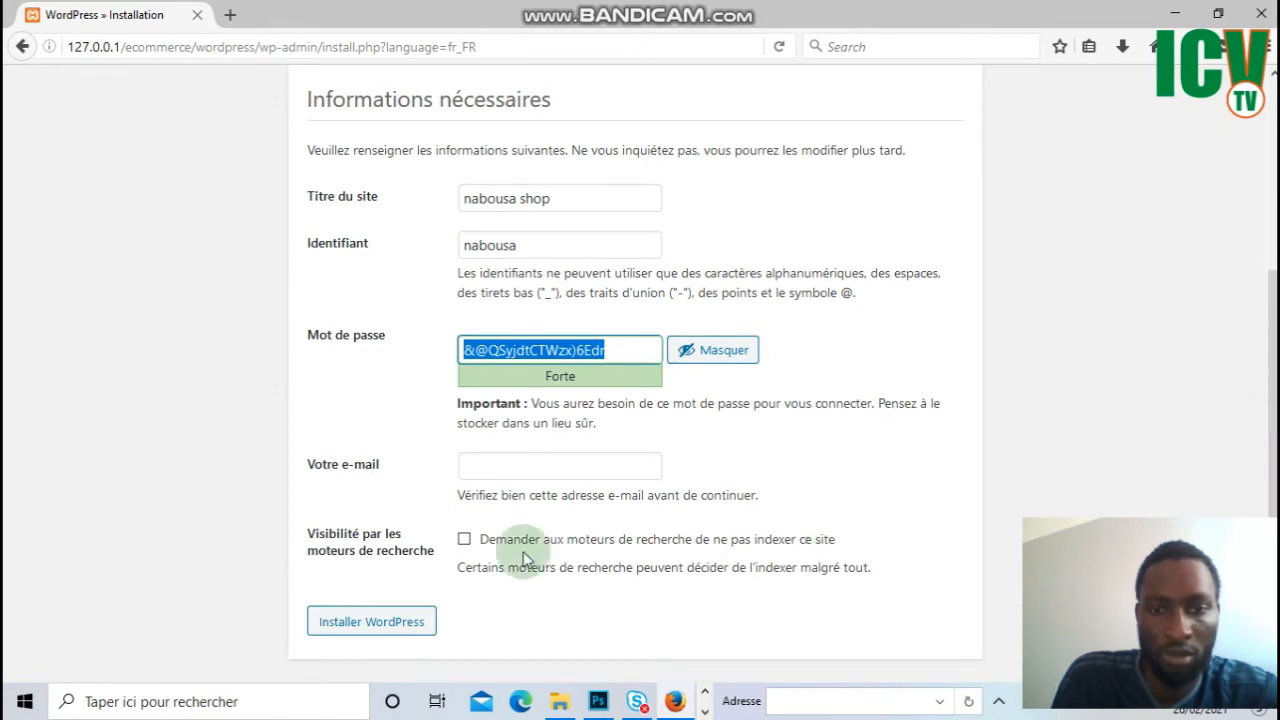
{"action": "left_click", "coordinate": [464, 540]}
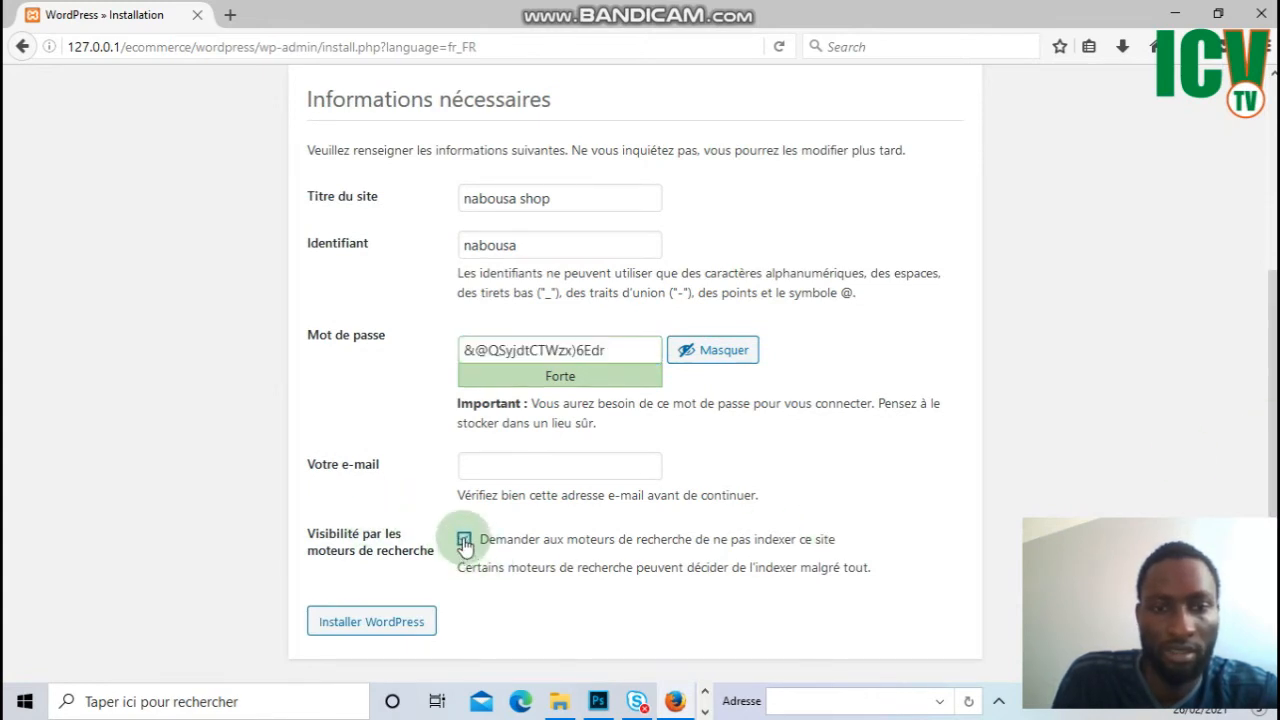
{"action": "left_click", "coordinate": [408, 630]}
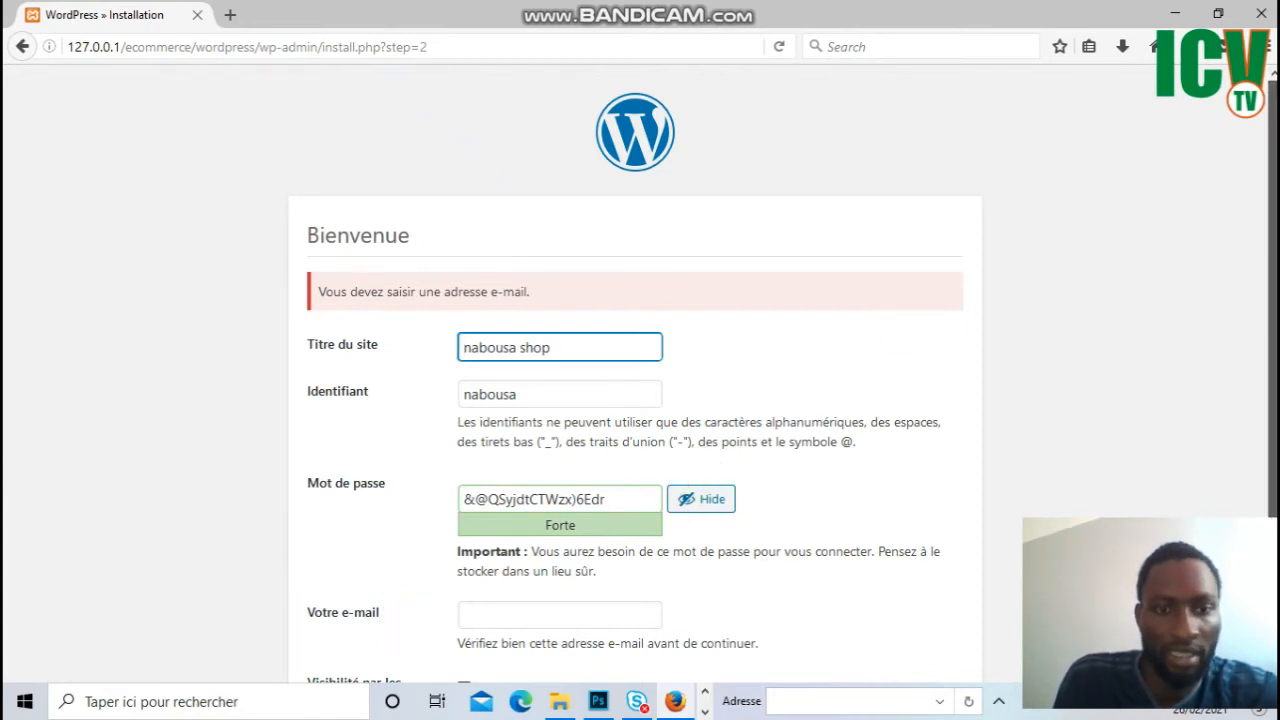
Fill in the administrator's e-mail, ask search engines not to index the site, and run the WordPress installation.
{"action": "scroll", "coordinate": [783, 381], "scroll_direction": "down", "scroll_amount": 2}
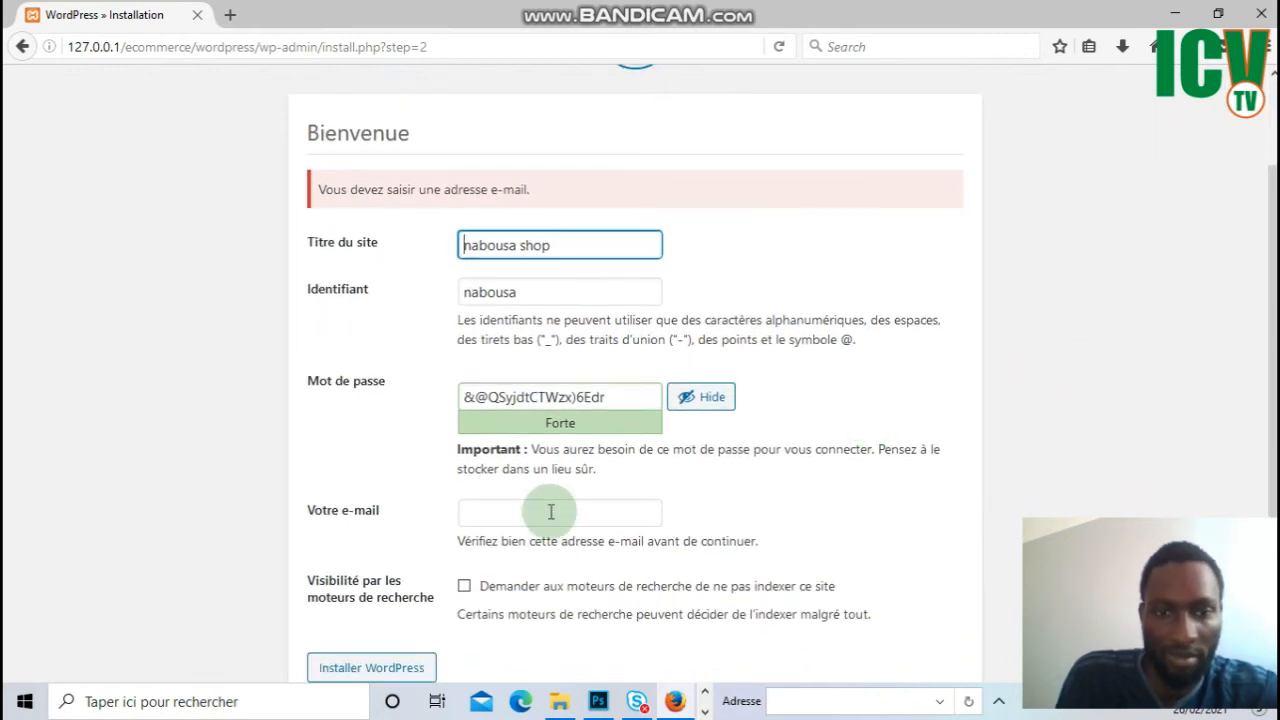
{"action": "left_click", "coordinate": [551, 512]}
{"action": "left_click", "coordinate": [551, 512]}
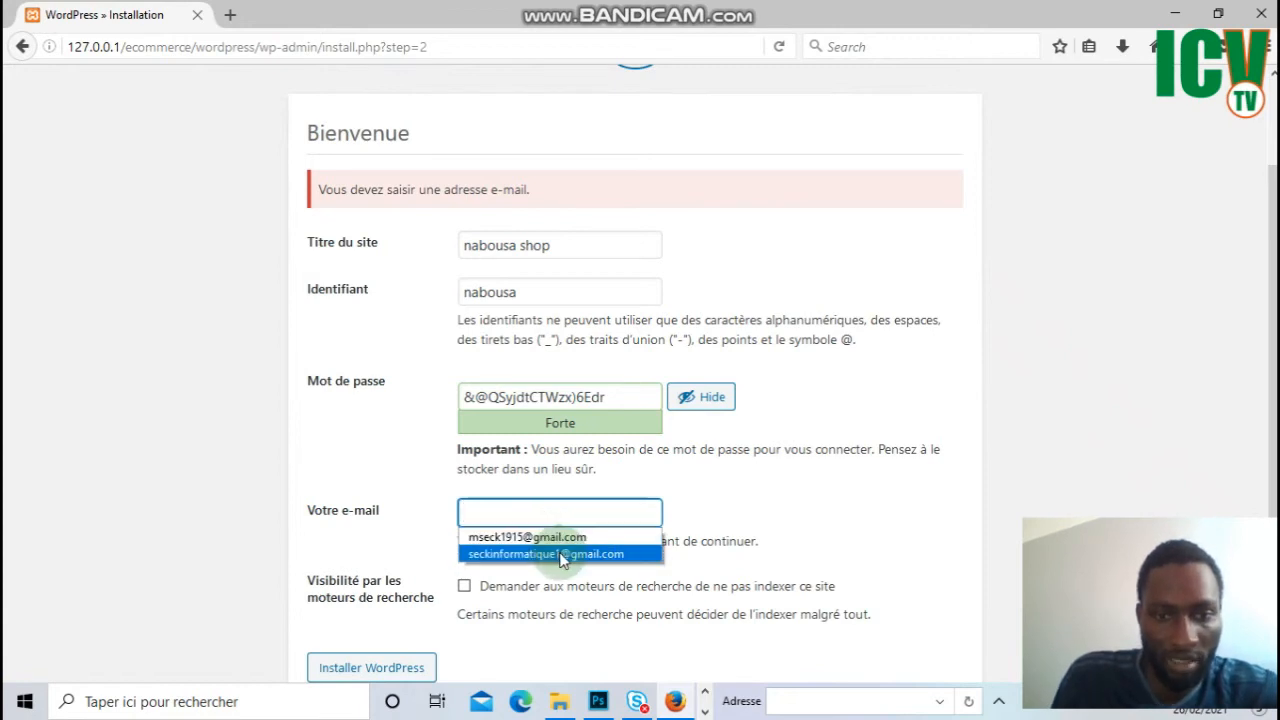
{"action": "left_click", "coordinate": [562, 555]}
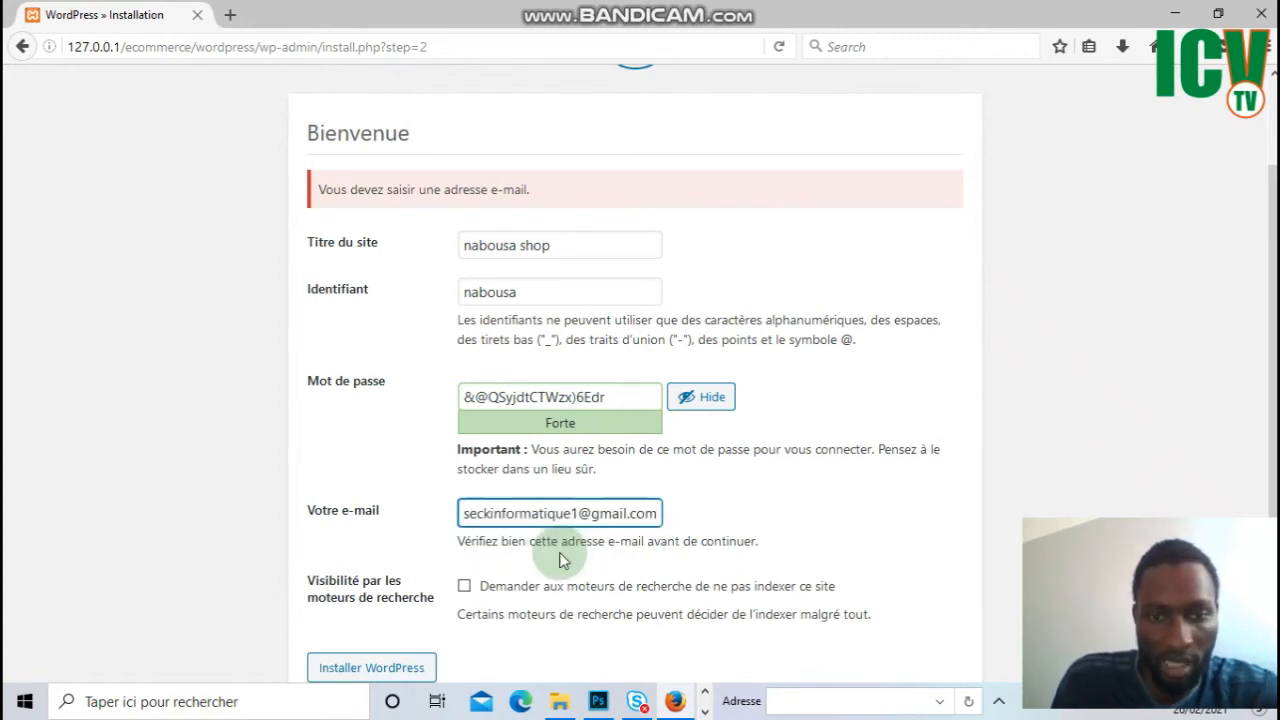
{"action": "left_click", "coordinate": [464, 586]}
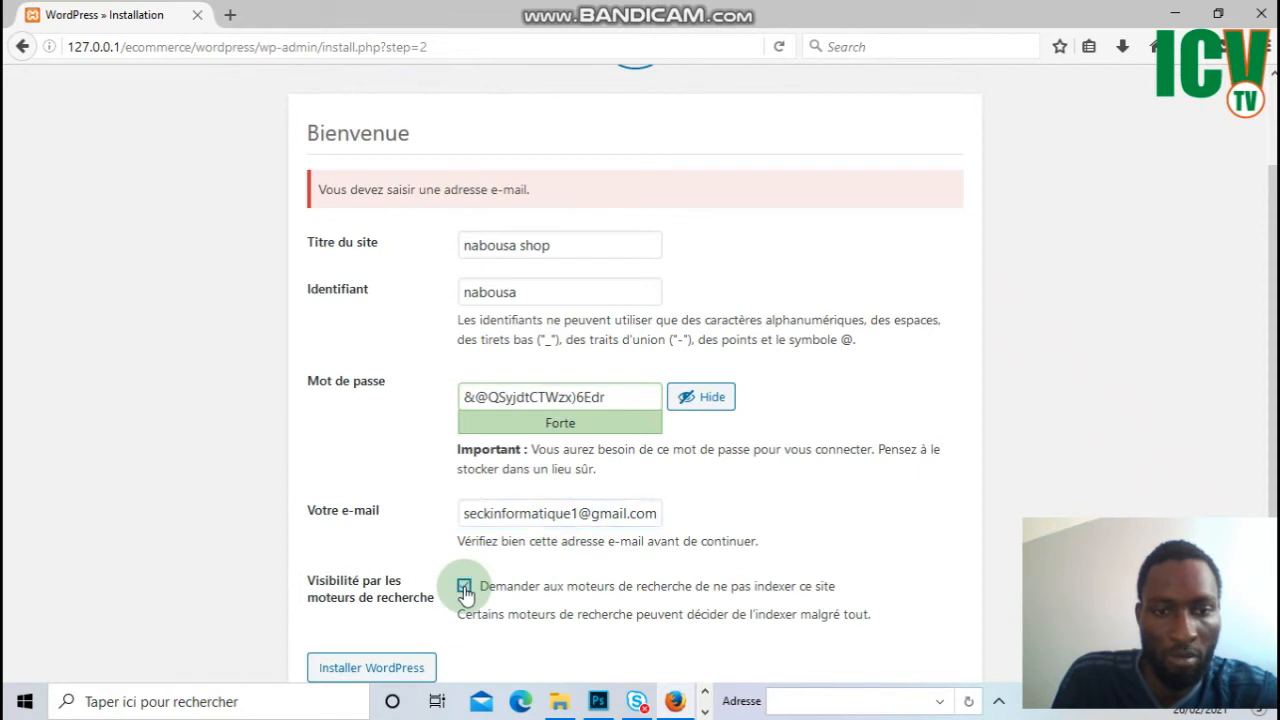
{"action": "left_click", "coordinate": [372, 668]}
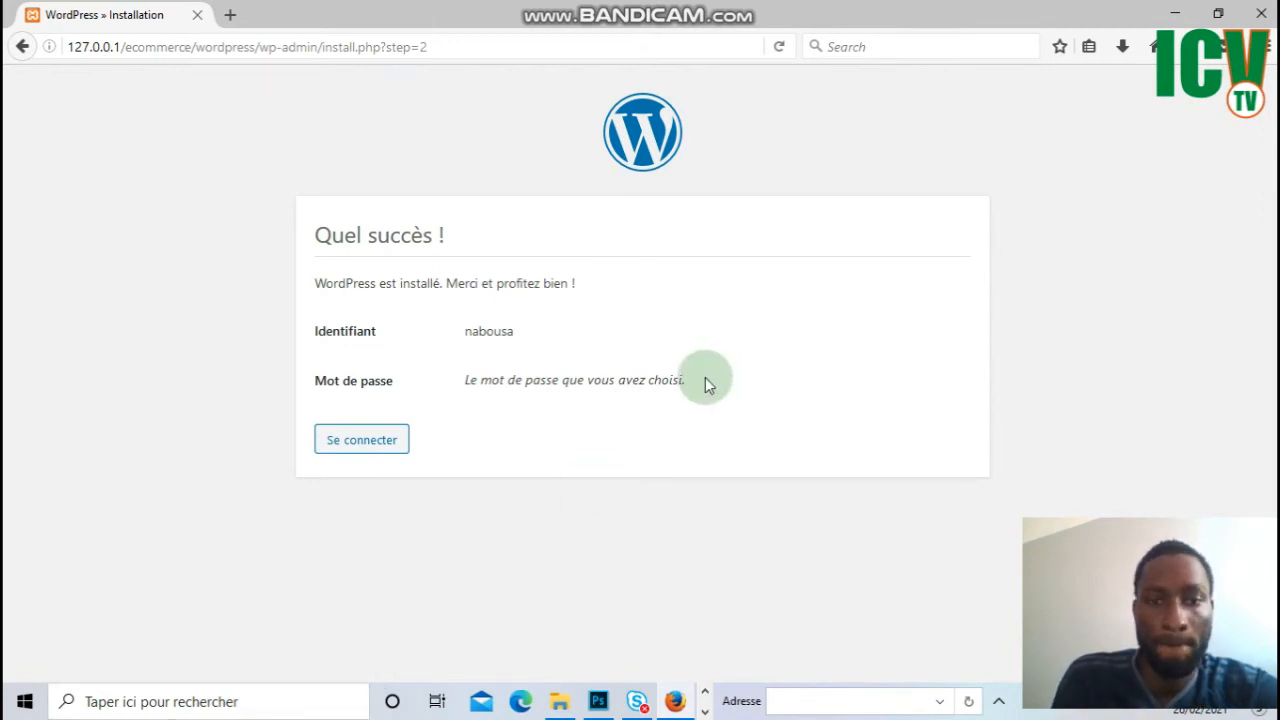
Open the WordPress login page and replace the prefilled username with nabousa.
{"action": "left_click", "coordinate": [363, 447]}
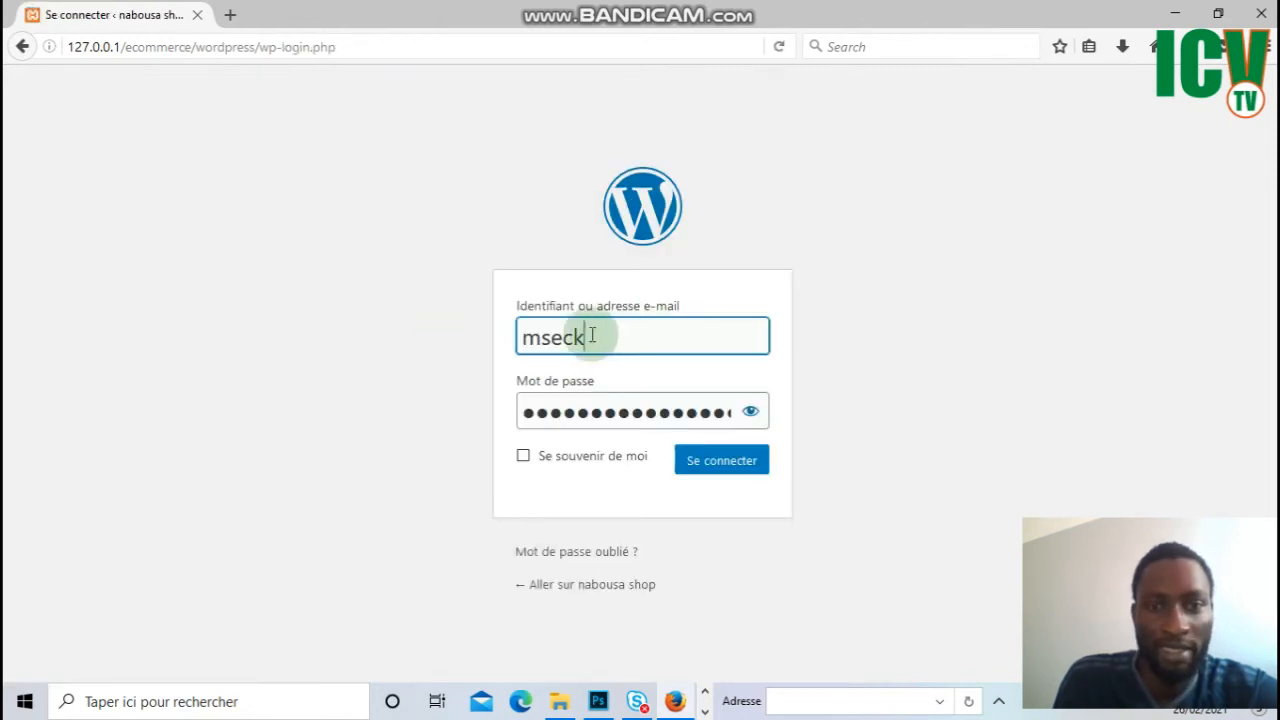
{"action": "key", "text": "BackSpace"}
{"action": "key", "text": "BackSpace"}
{"action": "key", "text": "BackSpace"}
{"action": "key", "text": "BackSpace"}
{"action": "key", "text": "BackSpace"}
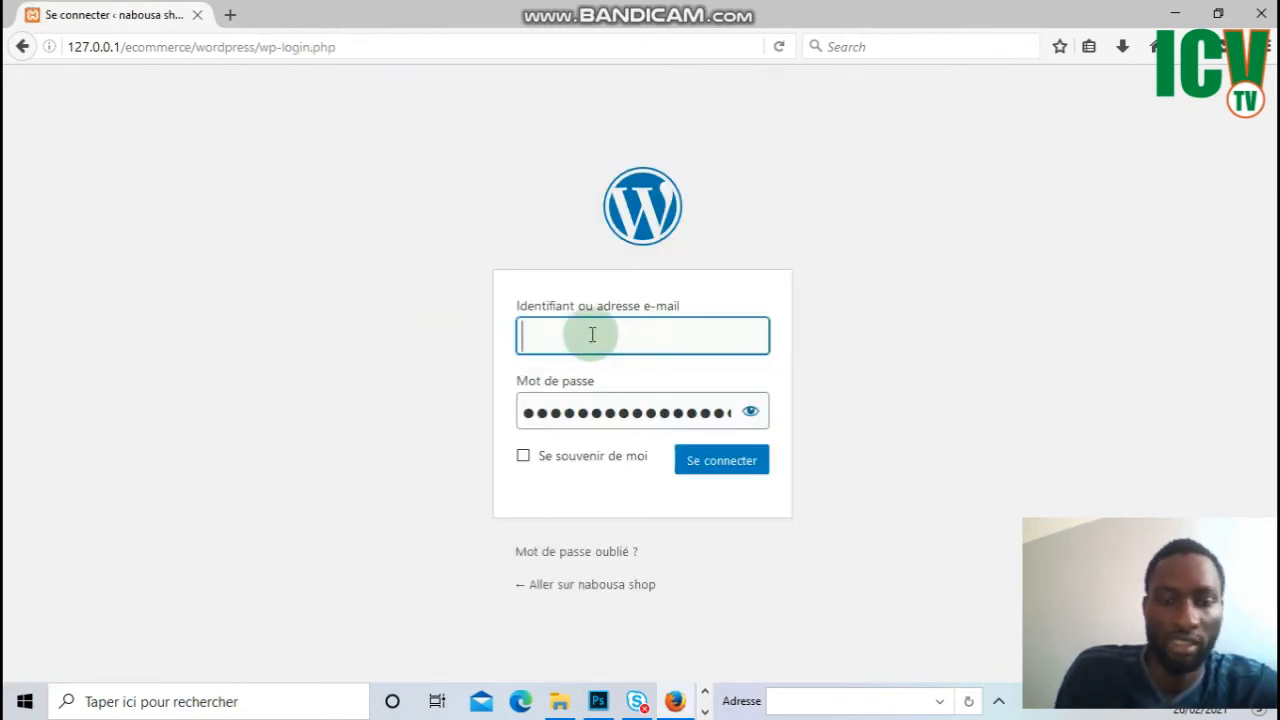
{"action": "type", "text": "nabo"}
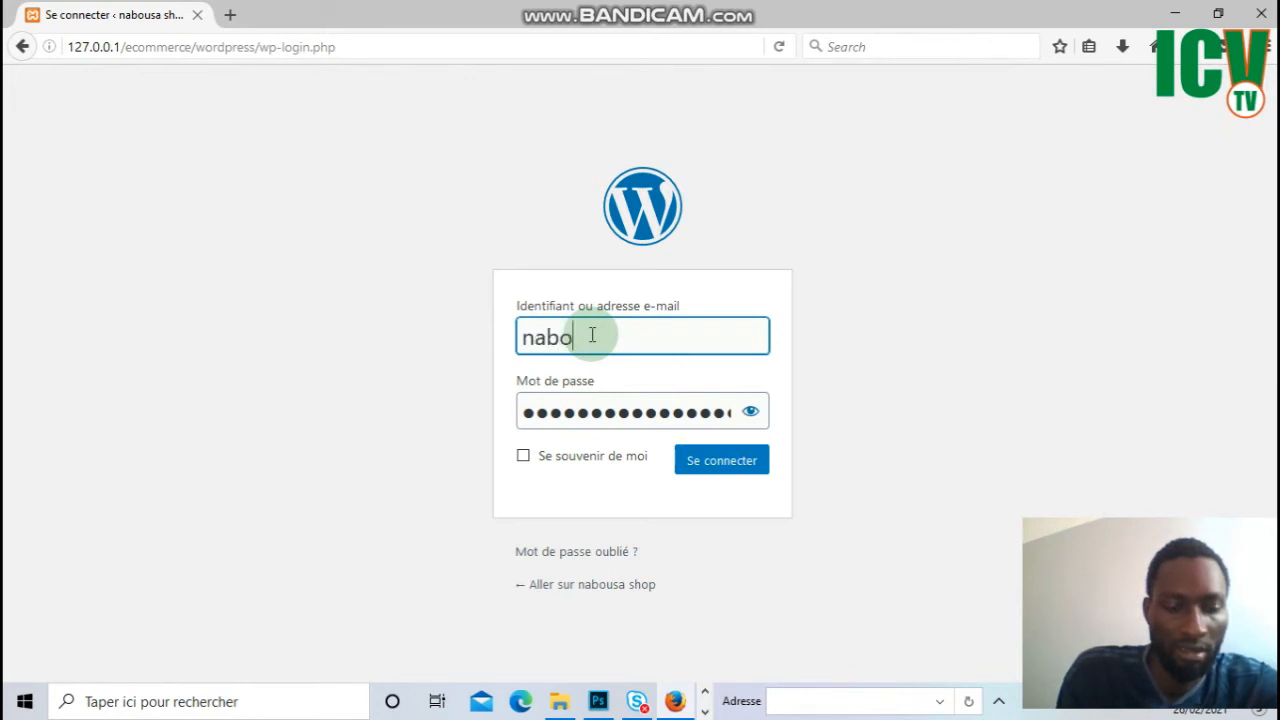
{"action": "type", "text": "usa"}
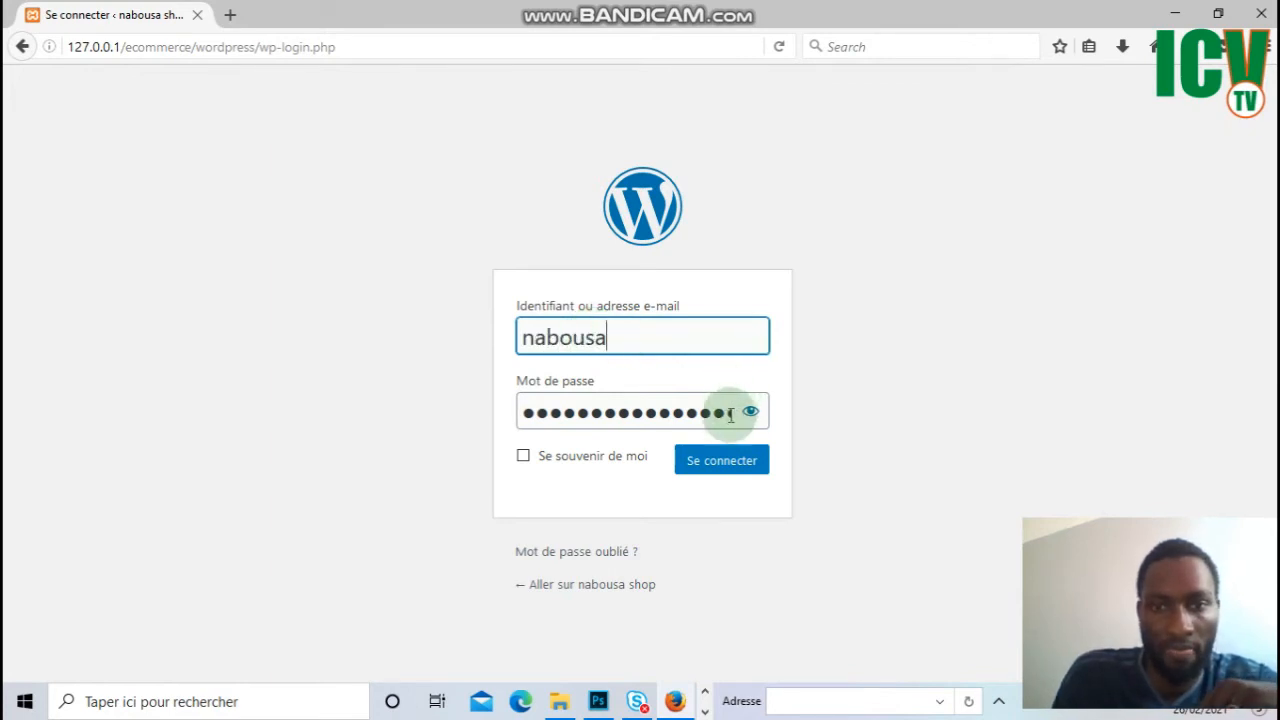
Replace the prefilled password on the login form with the copied administrator password.
{"action": "left_click", "coordinate": [614, 417]}
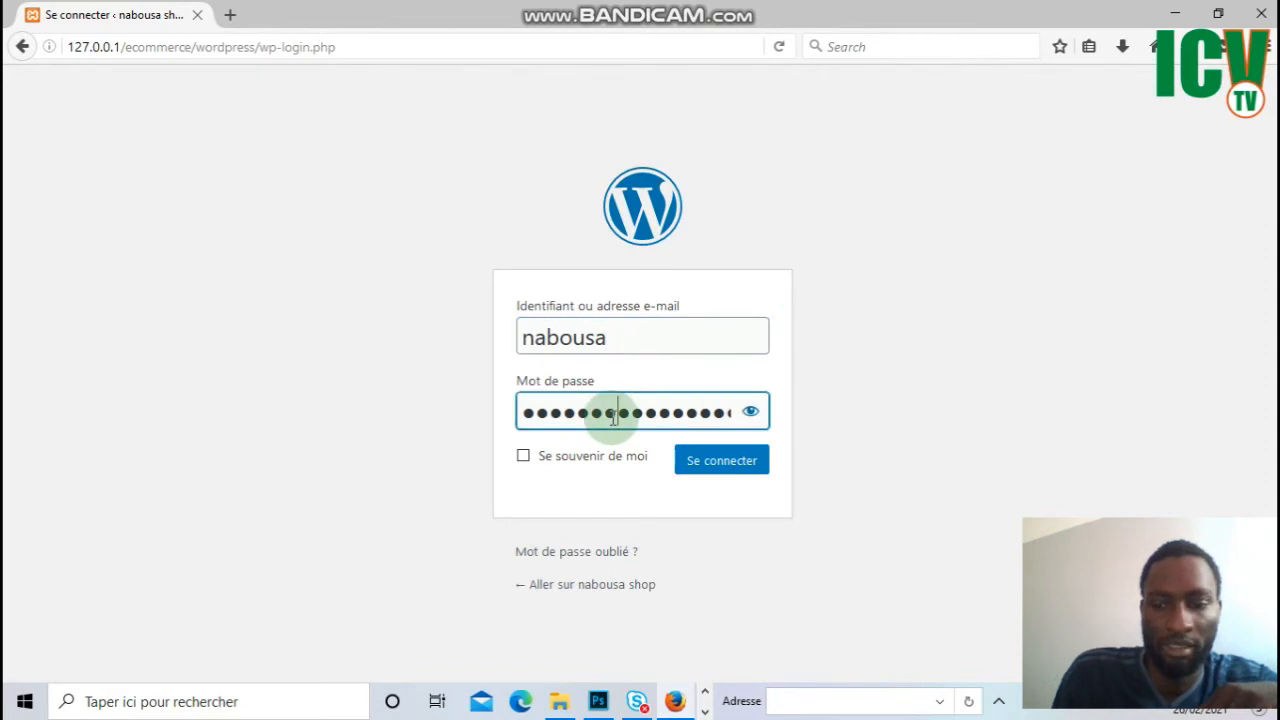
{"action": "key", "text": "BackSpace"}
{"action": "key", "text": "BackSpace"}
{"action": "key", "text": "BackSpace"}
{"action": "key", "text": "BackSpace"}
{"action": "key", "text": "BackSpace"}
{"action": "key", "text": "BackSpace"}
{"action": "key", "text": "BackSpace"}
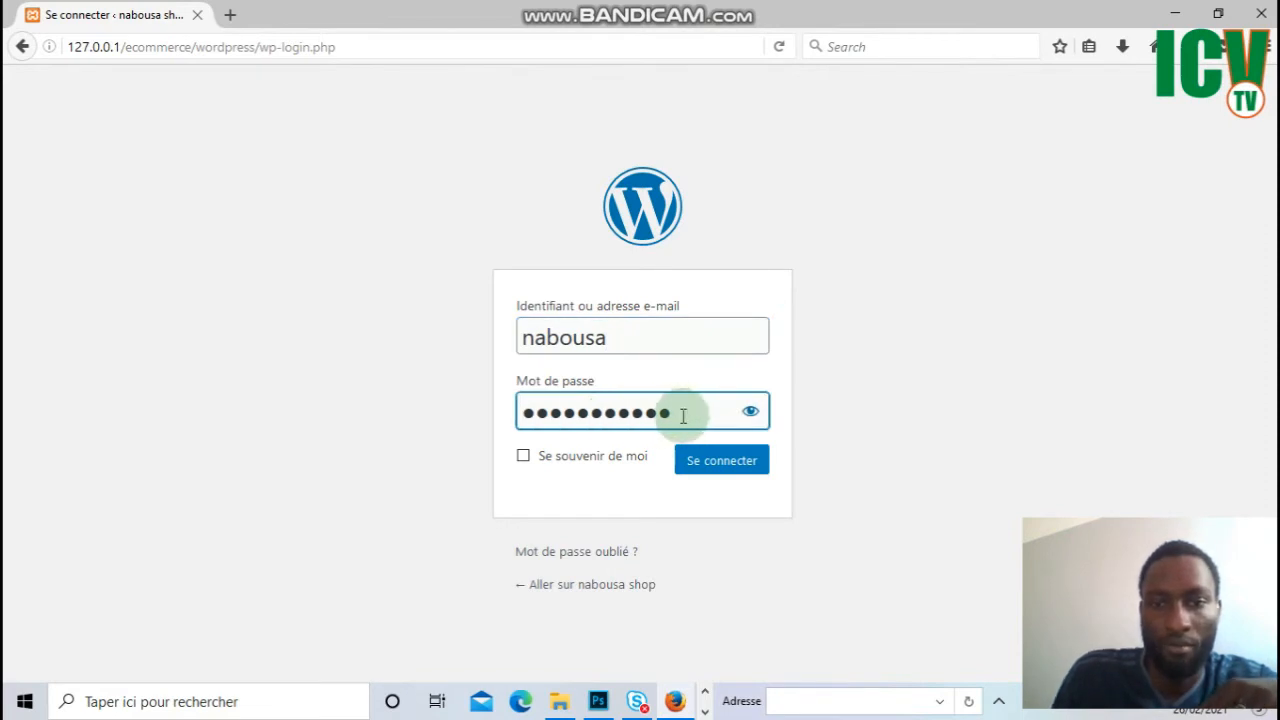
{"action": "key", "text": "Delete"}
{"action": "key", "text": "Delete"}
{"action": "key", "text": "Delete"}
{"action": "key", "text": "Delete"}
{"action": "key", "text": "Delete"}
{"action": "key", "text": "Delete"}
{"action": "key", "text": "Delete"}
{"action": "key", "text": "Delete"}
{"action": "key", "text": "Delete"}
{"action": "key", "text": "Delete"}
{"action": "key", "text": "Delete"}
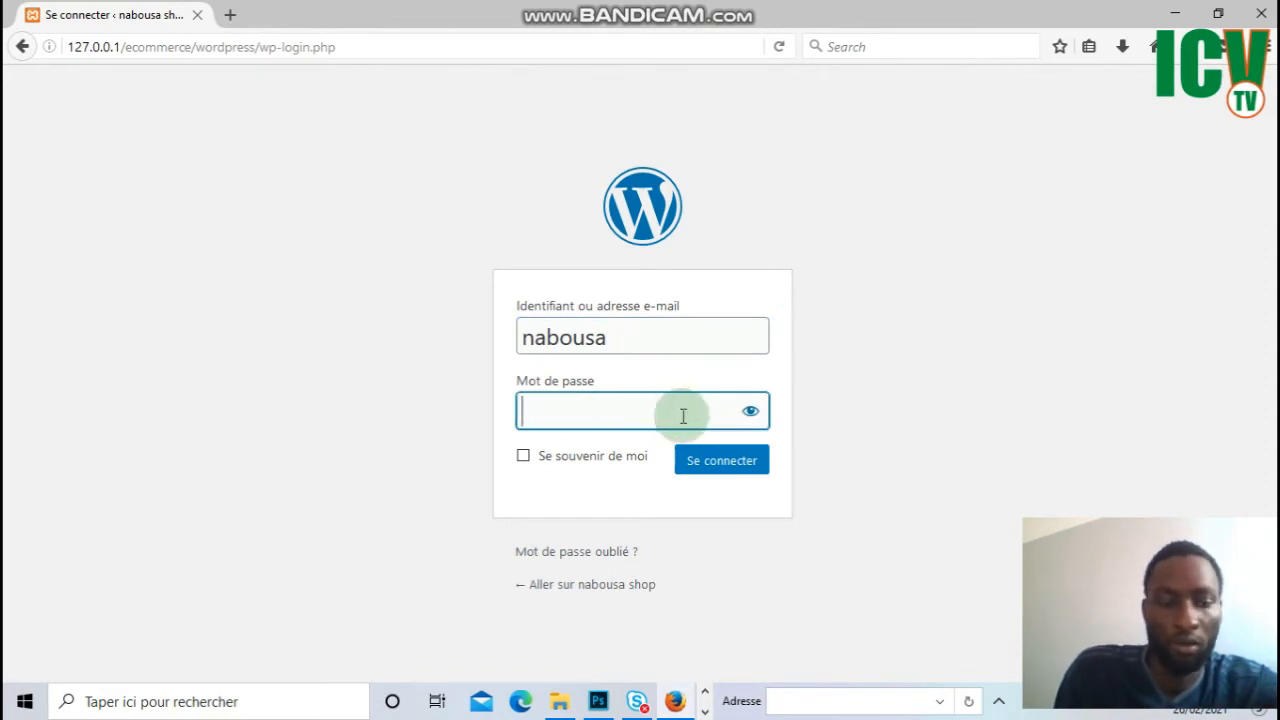
{"action": "key", "text": "ctrl+v"}
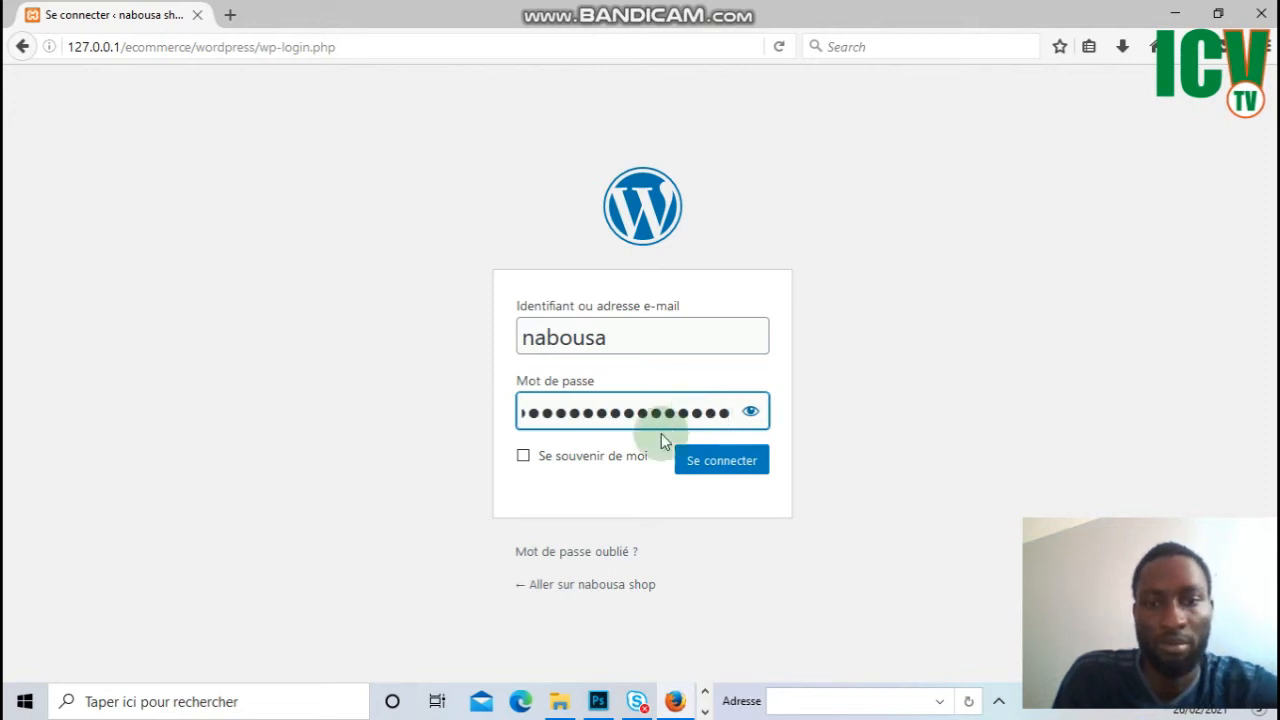
Log in to WordPress with Se souvenir de moi enabled and dismiss the browser's offer to remember the login.
{"action": "left_click", "coordinate": [524, 457]}
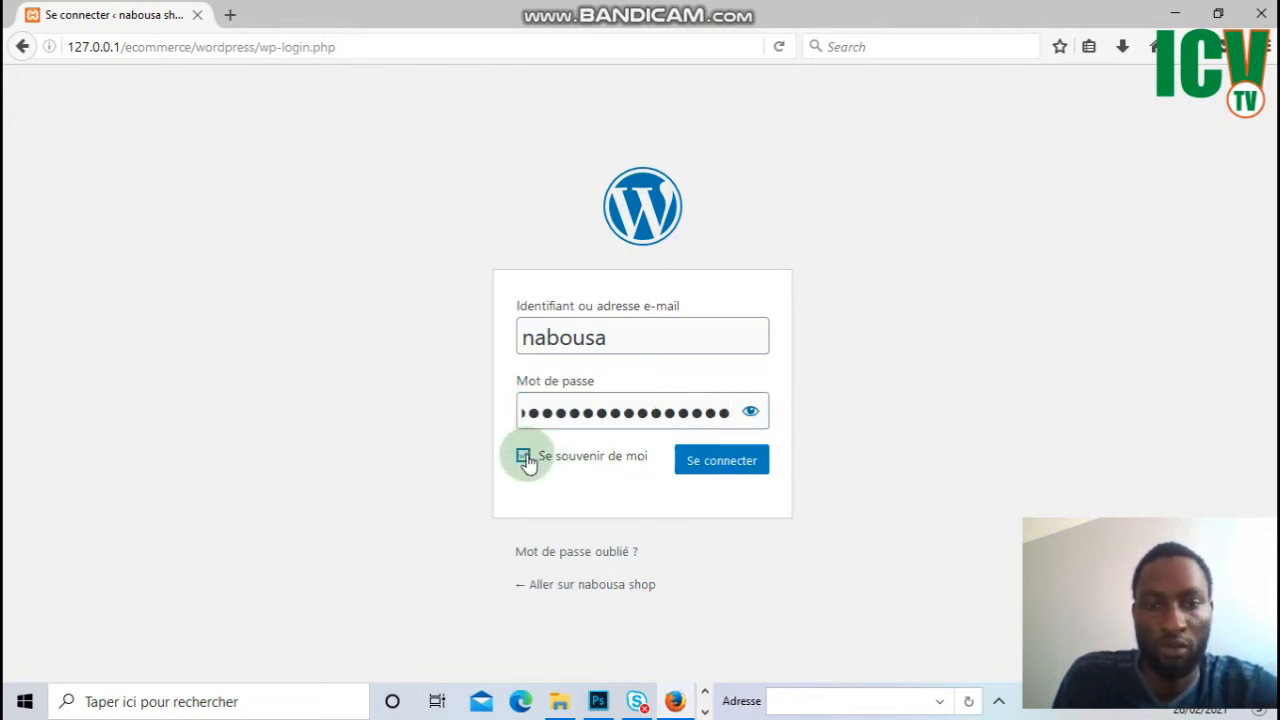
{"action": "left_click", "coordinate": [735, 467]}
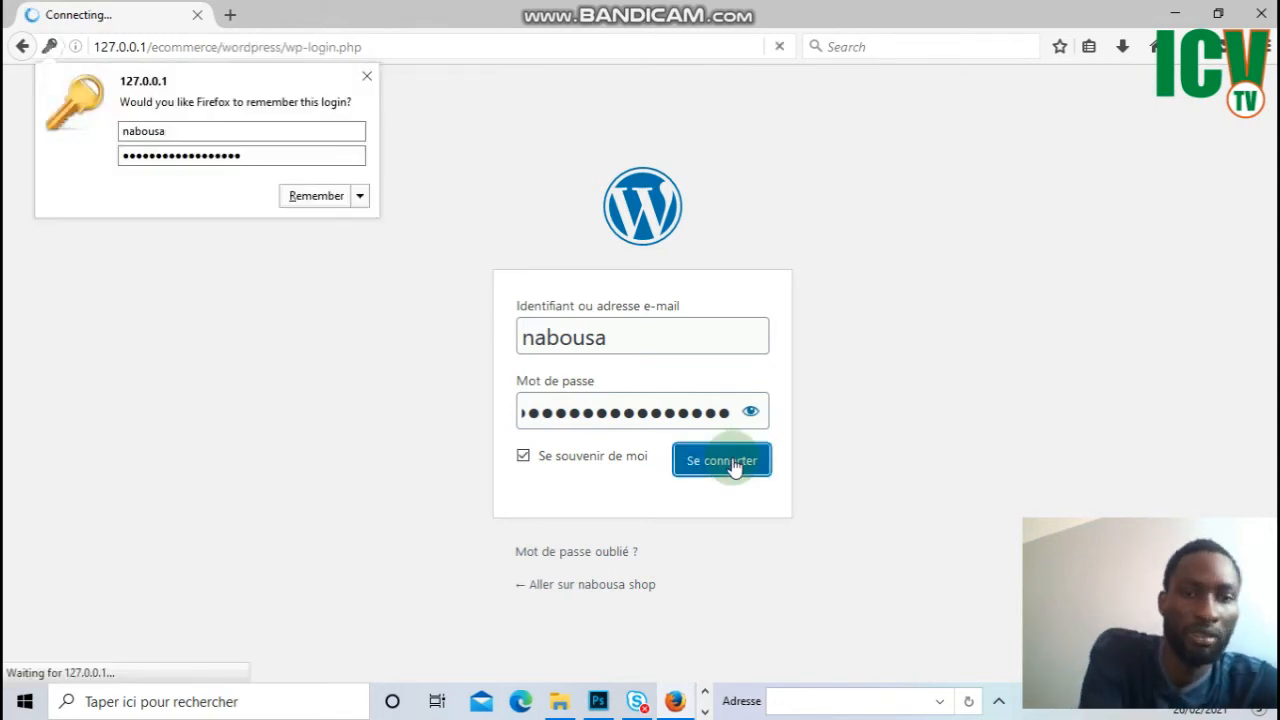
{"action": "left_click", "coordinate": [367, 77]}
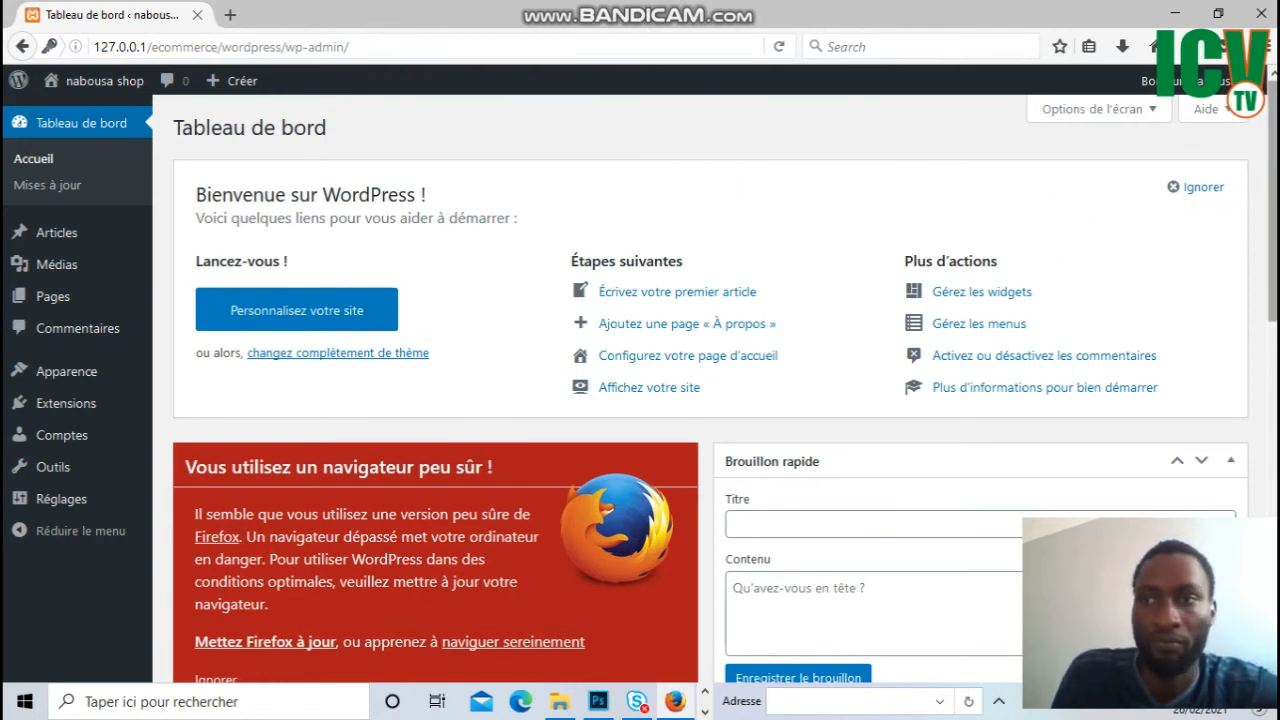
Open the Thèmes page under Apparence and look through the installed themes.
{"action": "mouse_move", "coordinate": [1271, 192]}
{"action": "left_mouse_down"}
{"action": "mouse_move", "coordinate": [1268, 452]}
{"action": "mouse_move", "coordinate": [1273, 208]}
{"action": "left_mouse_up"}
{"action": "left_click", "coordinate": [755, 178]}
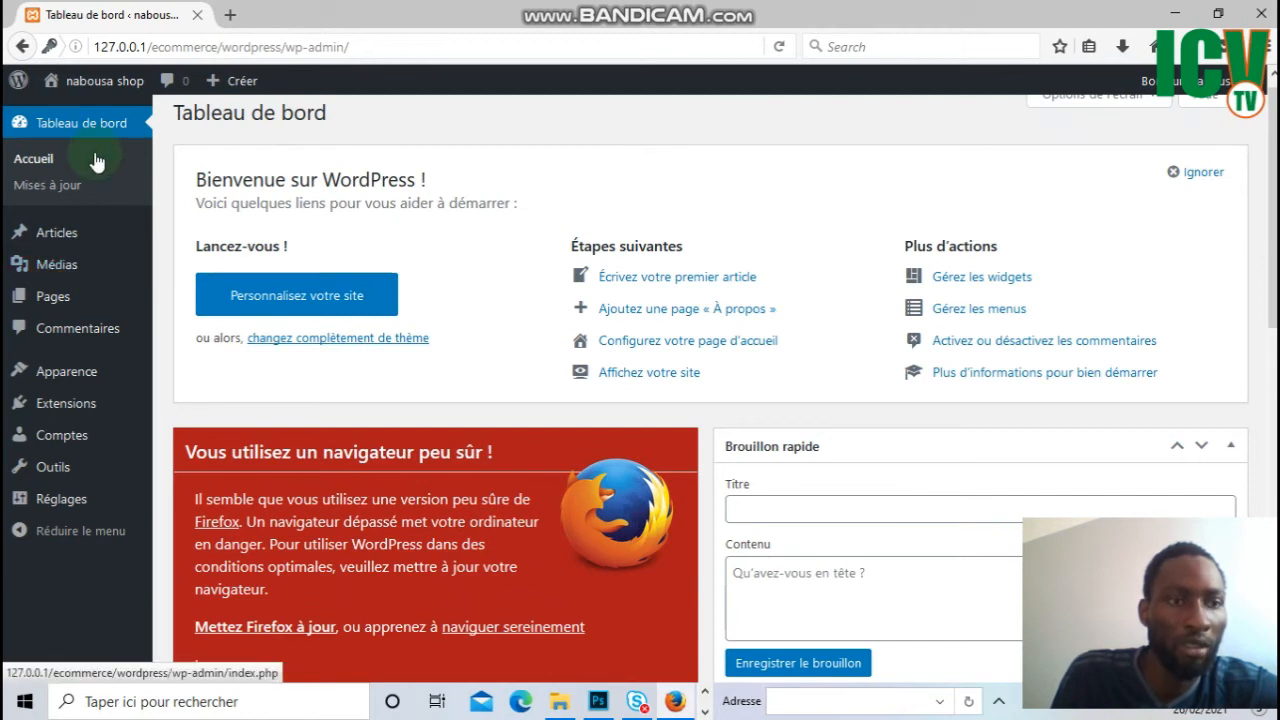
{"action": "mouse_move", "coordinate": [140, 251]}
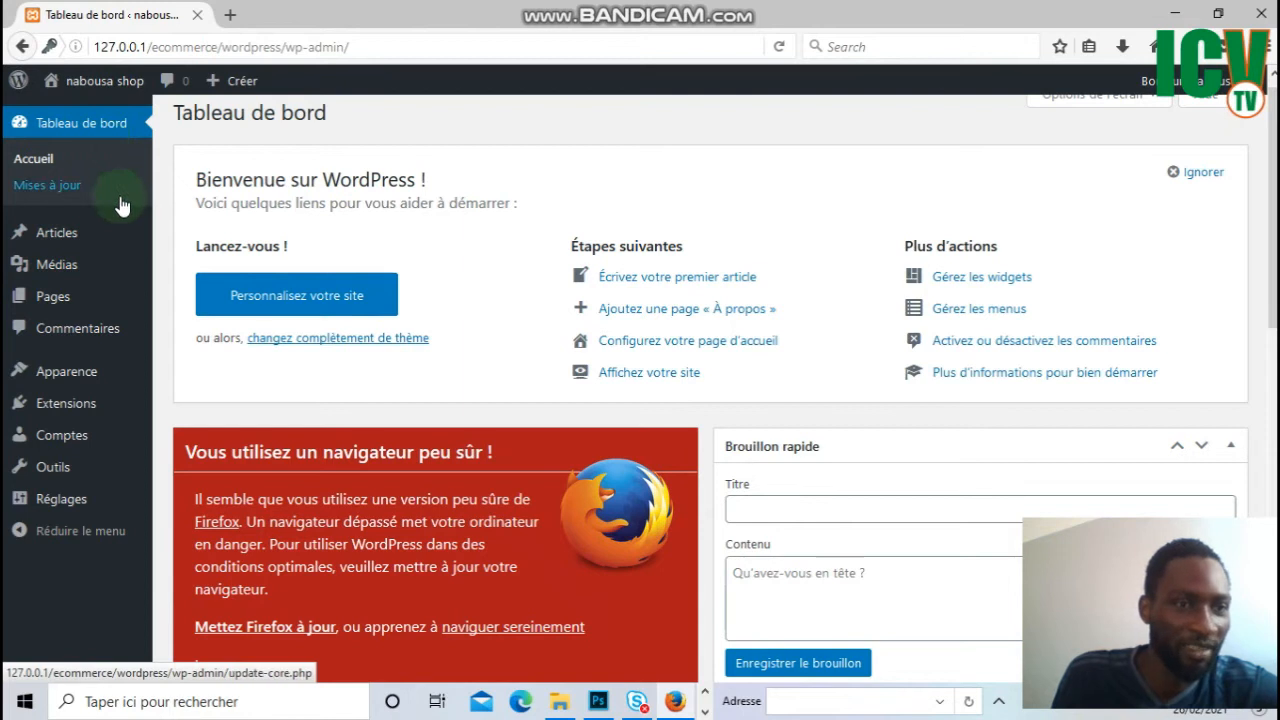
{"action": "mouse_move", "coordinate": [97, 86]}
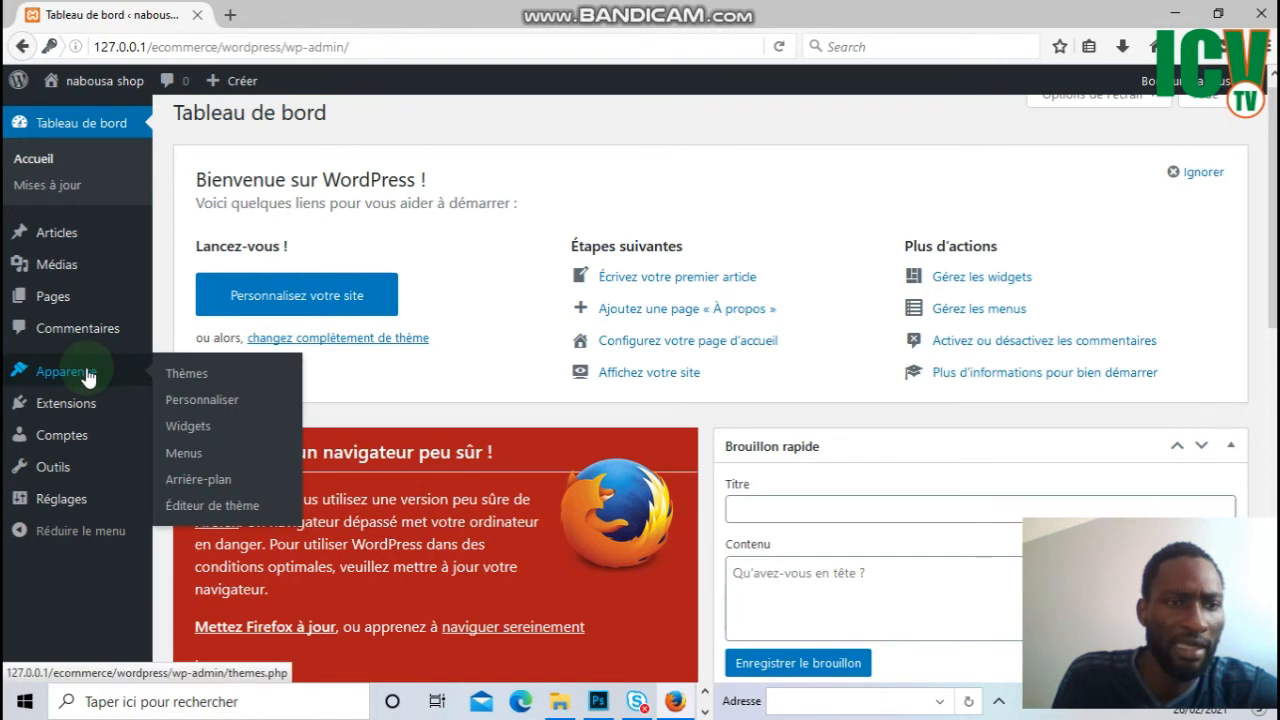
{"action": "left_click", "coordinate": [186, 374]}
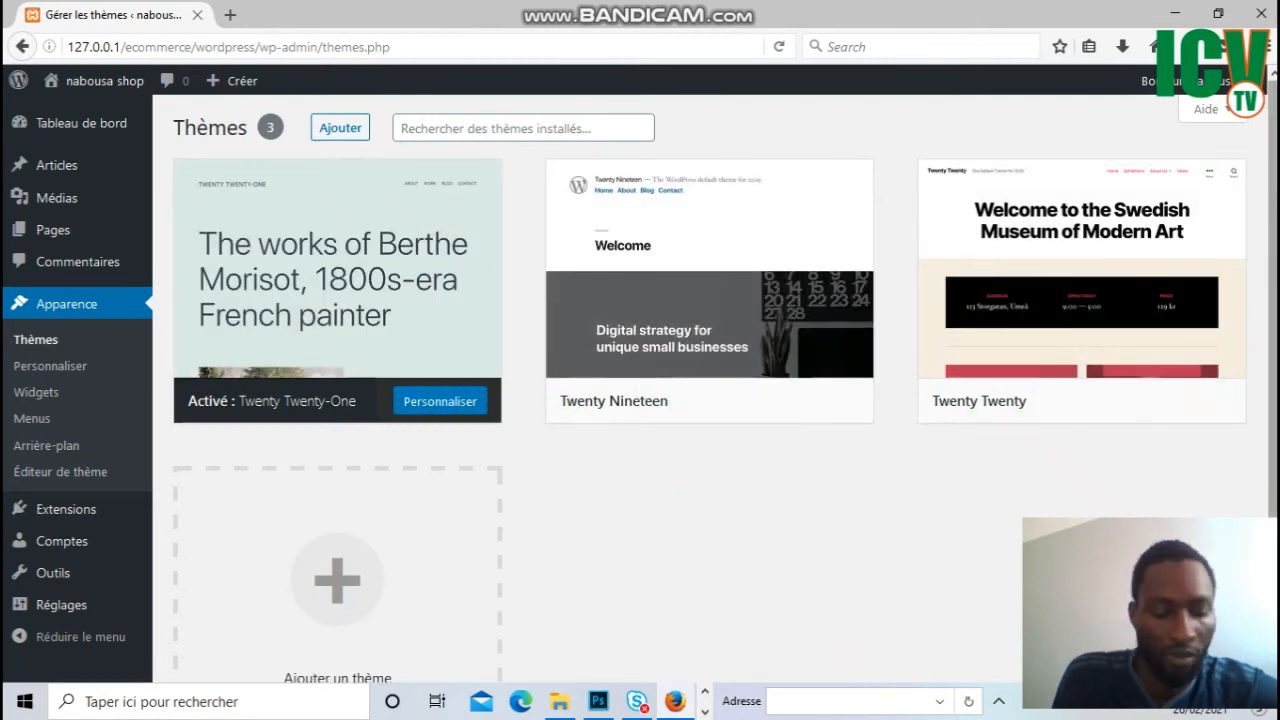
{"action": "scroll", "coordinate": [1258, 388], "scroll_direction": "down", "scroll_amount": 3}
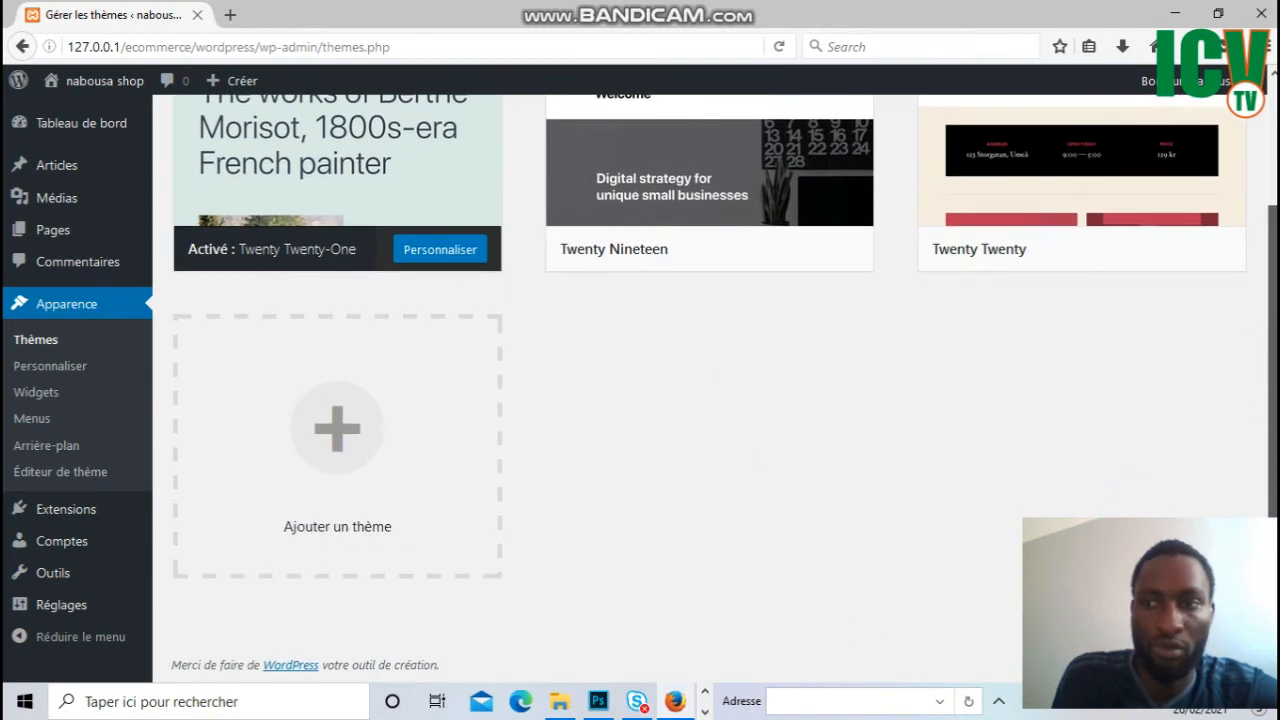
{"action": "scroll", "coordinate": [715, 388], "scroll_direction": "up", "scroll_amount": 3}
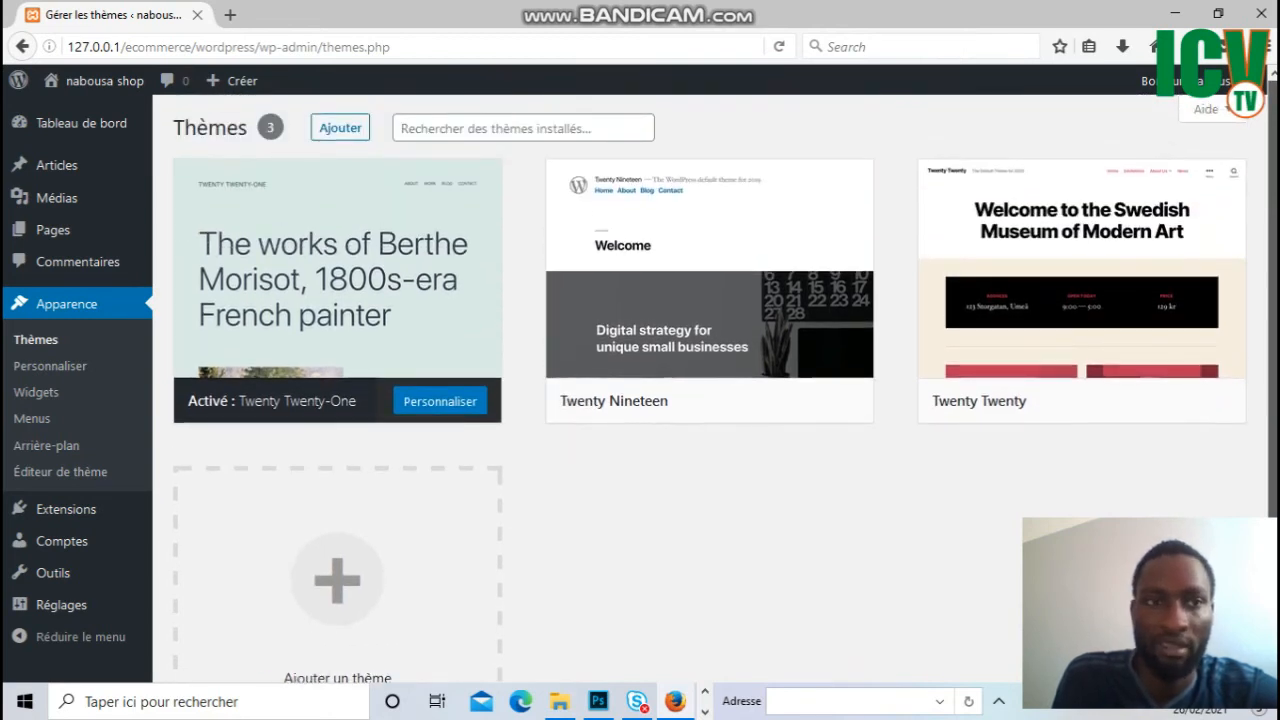
{"action": "mouse_move", "coordinate": [868, 200]}
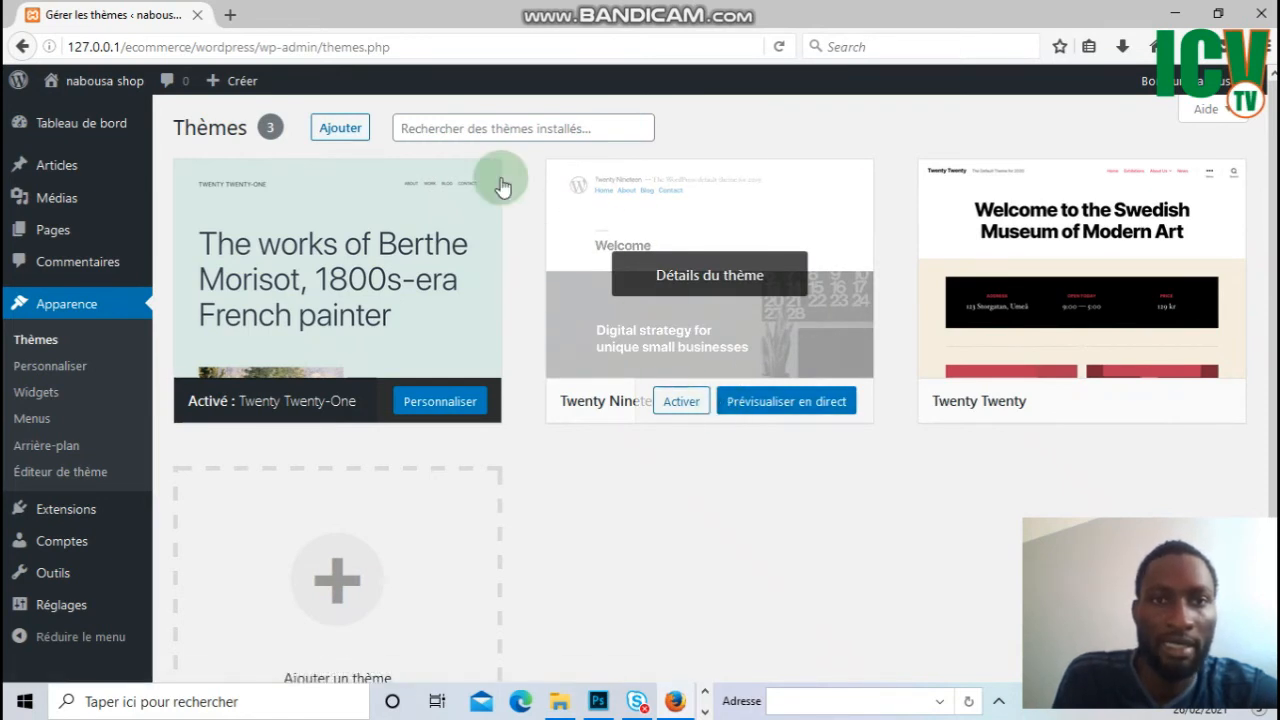
Search the themes available to add for astral and install the Astra theme.
{"action": "left_click", "coordinate": [342, 137]}
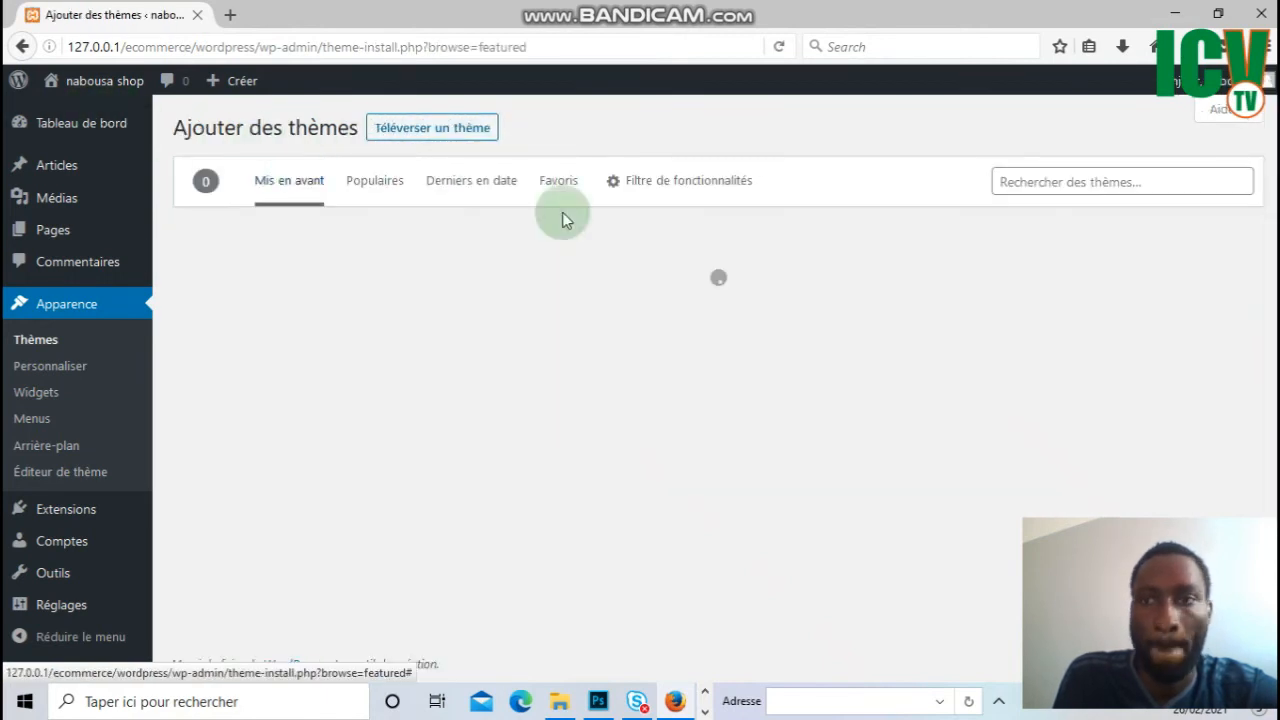
{"action": "left_click", "coordinate": [1112, 181]}
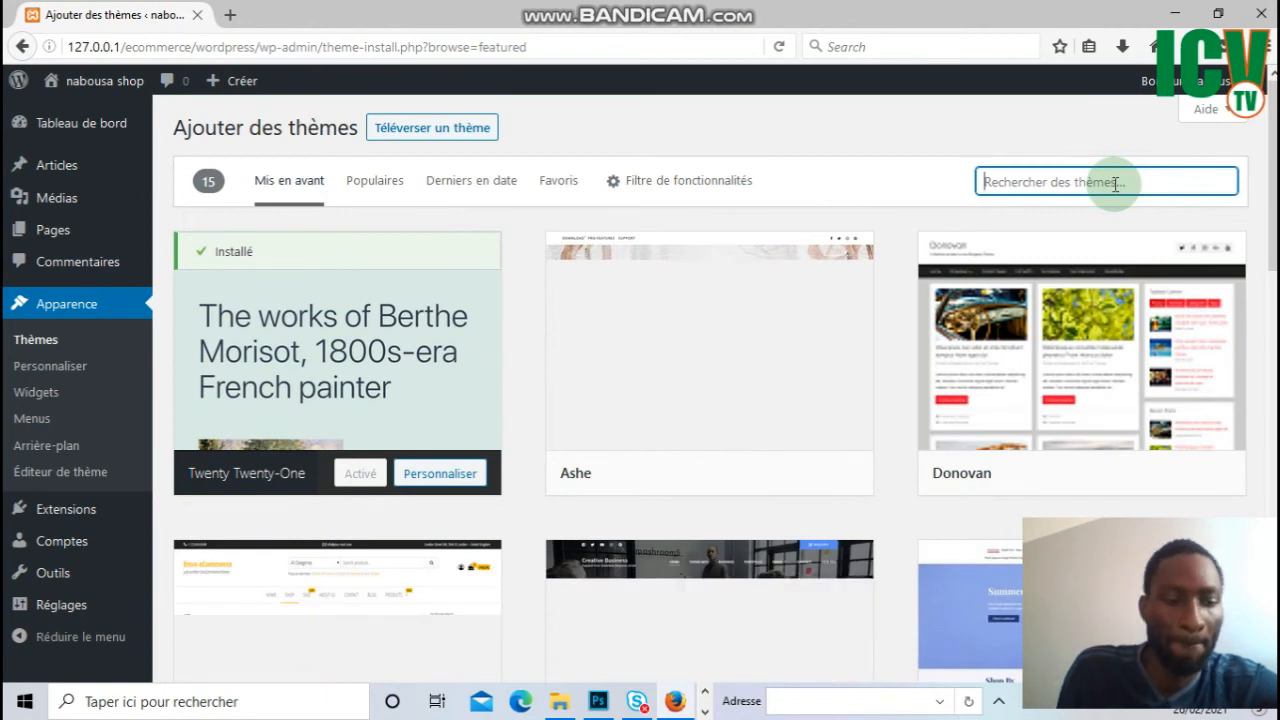
{"action": "type", "text": "astra"}
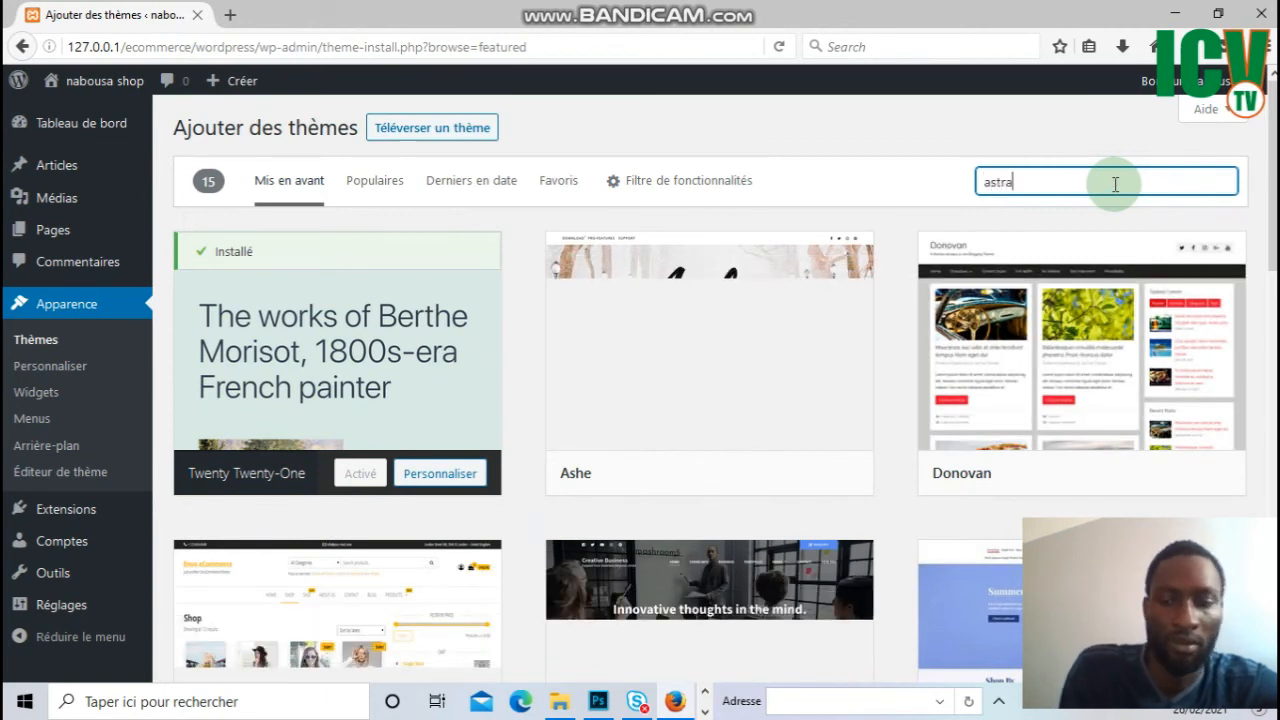
{"action": "type", "text": "l"}
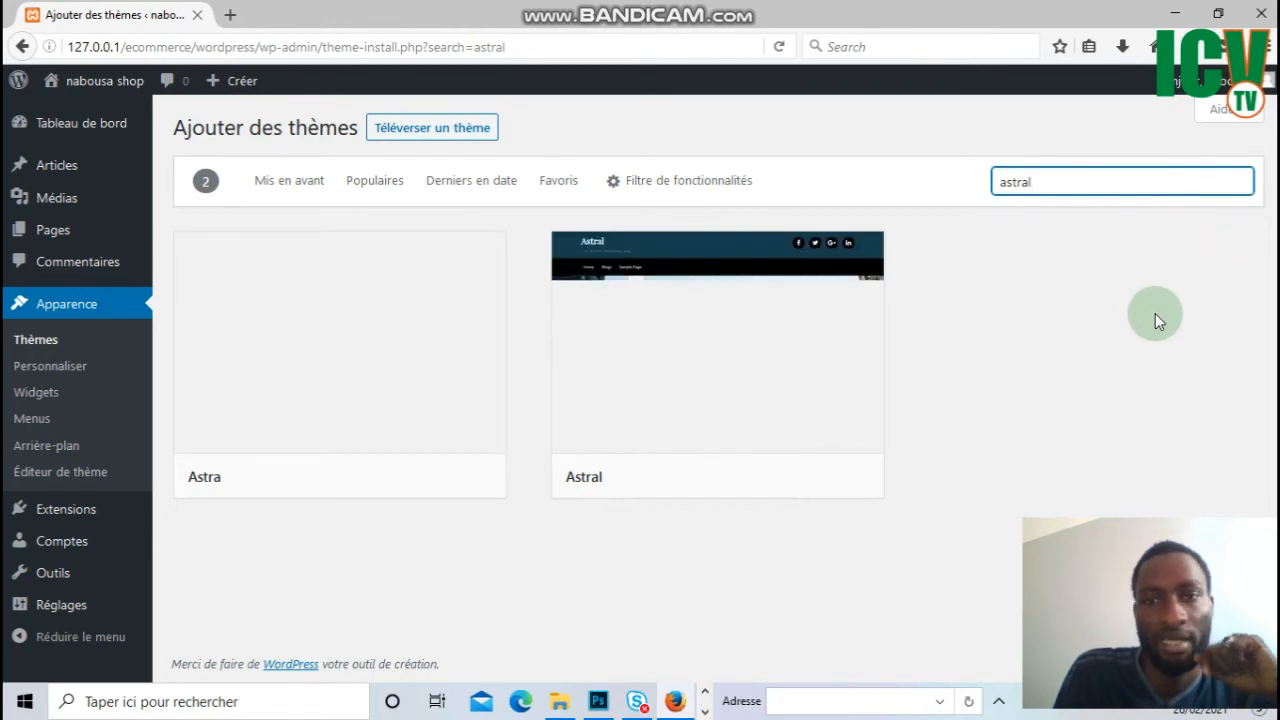
{"action": "mouse_move", "coordinate": [505, 456]}
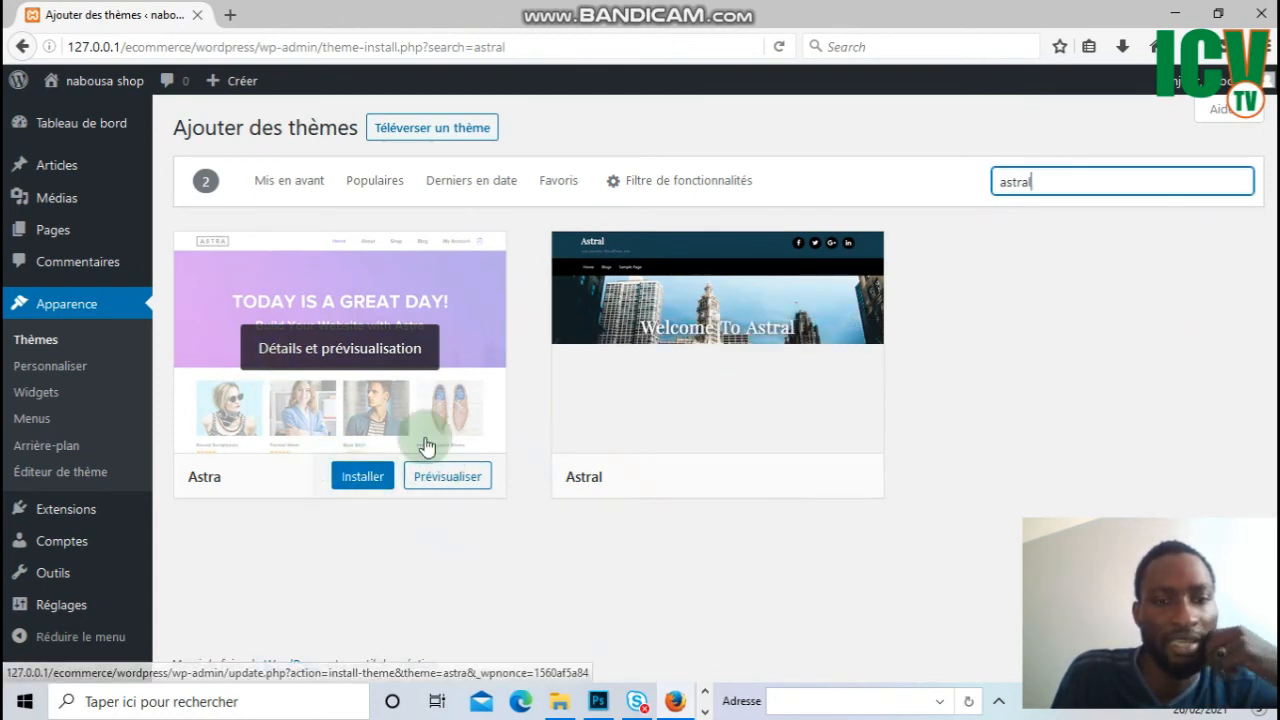
{"action": "left_click", "coordinate": [362, 478]}
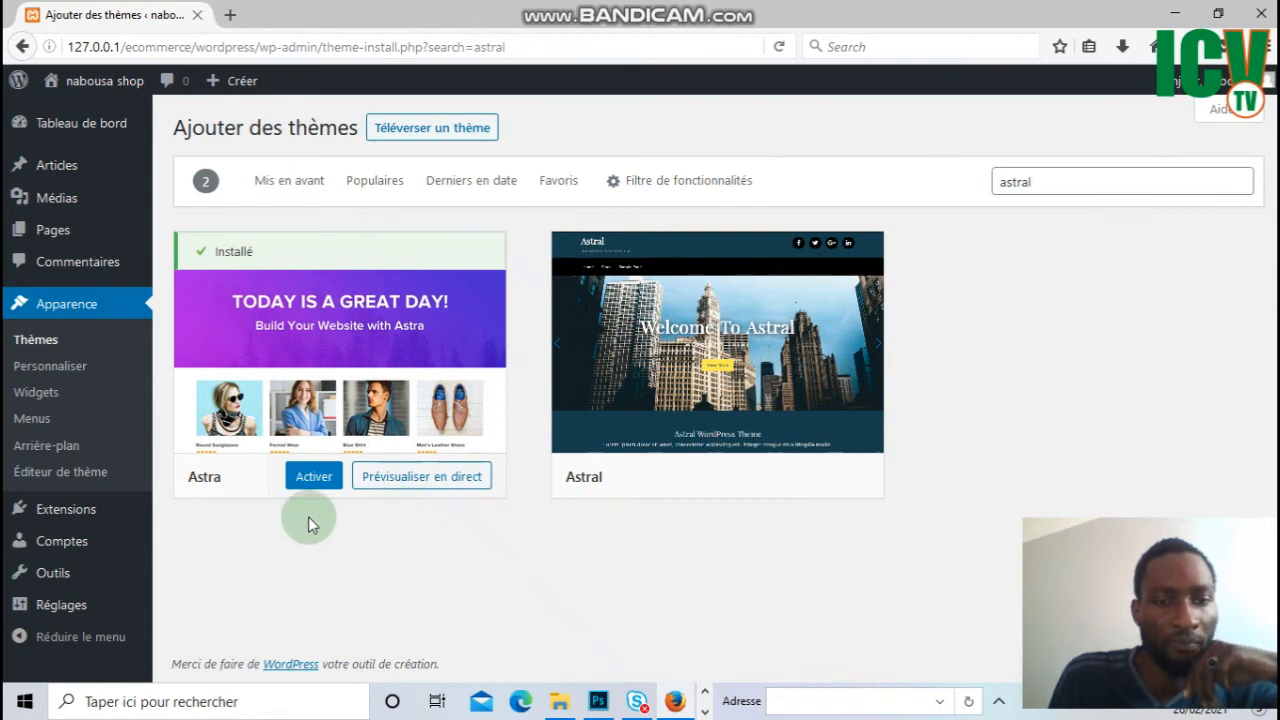
Activate the Astra theme and open its Options d'Astra page from the theme details.
{"action": "left_click", "coordinate": [314, 477]}
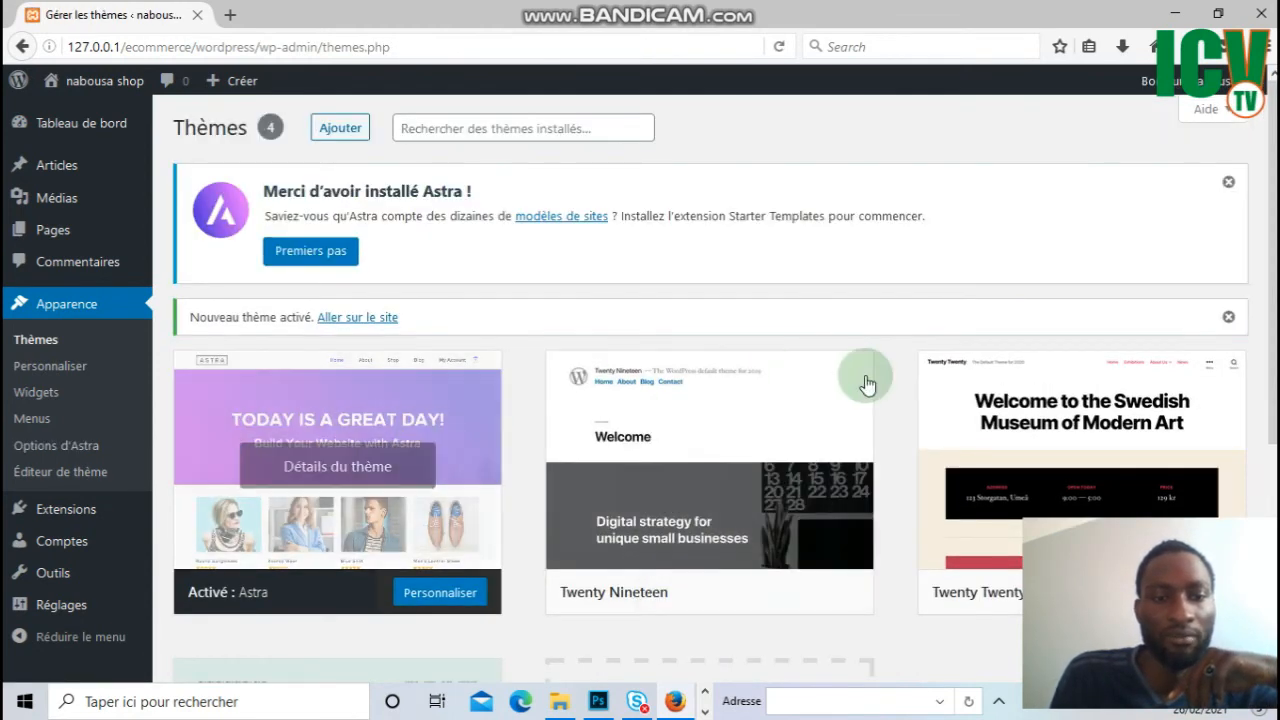
{"action": "scroll", "coordinate": [710, 380], "scroll_direction": "down", "scroll_amount": 3}
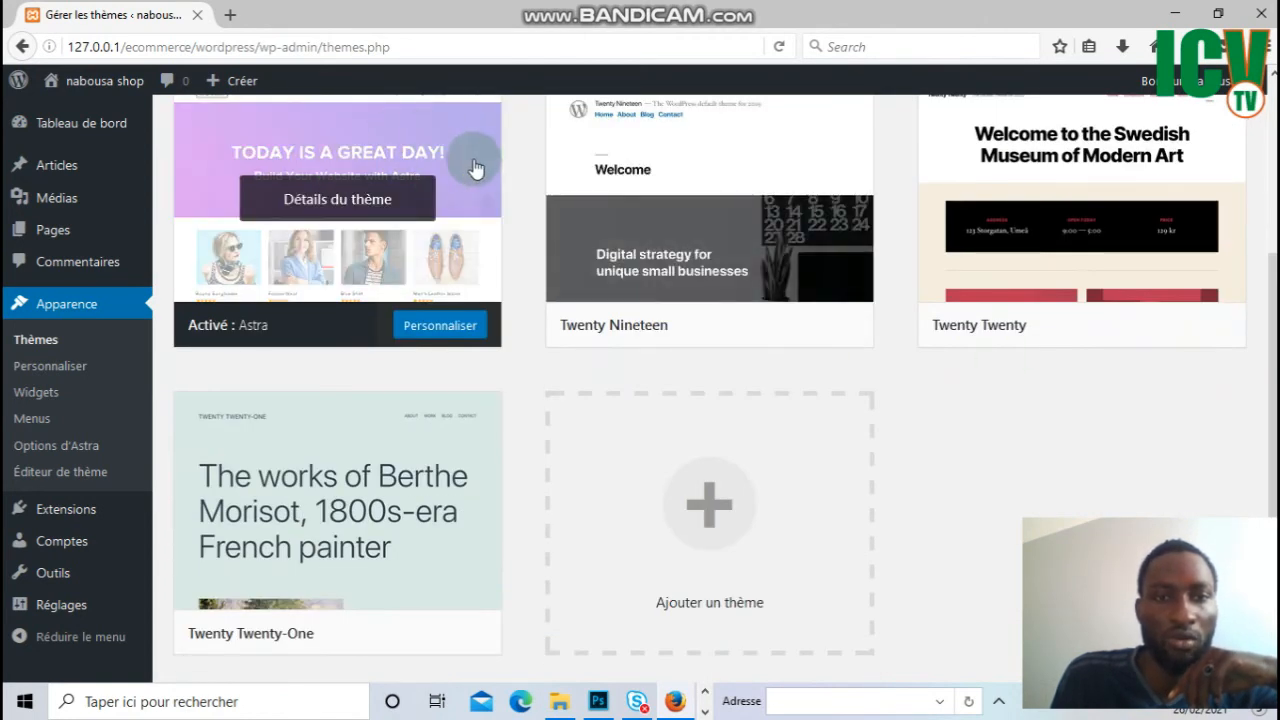
{"action": "left_click", "coordinate": [472, 162]}
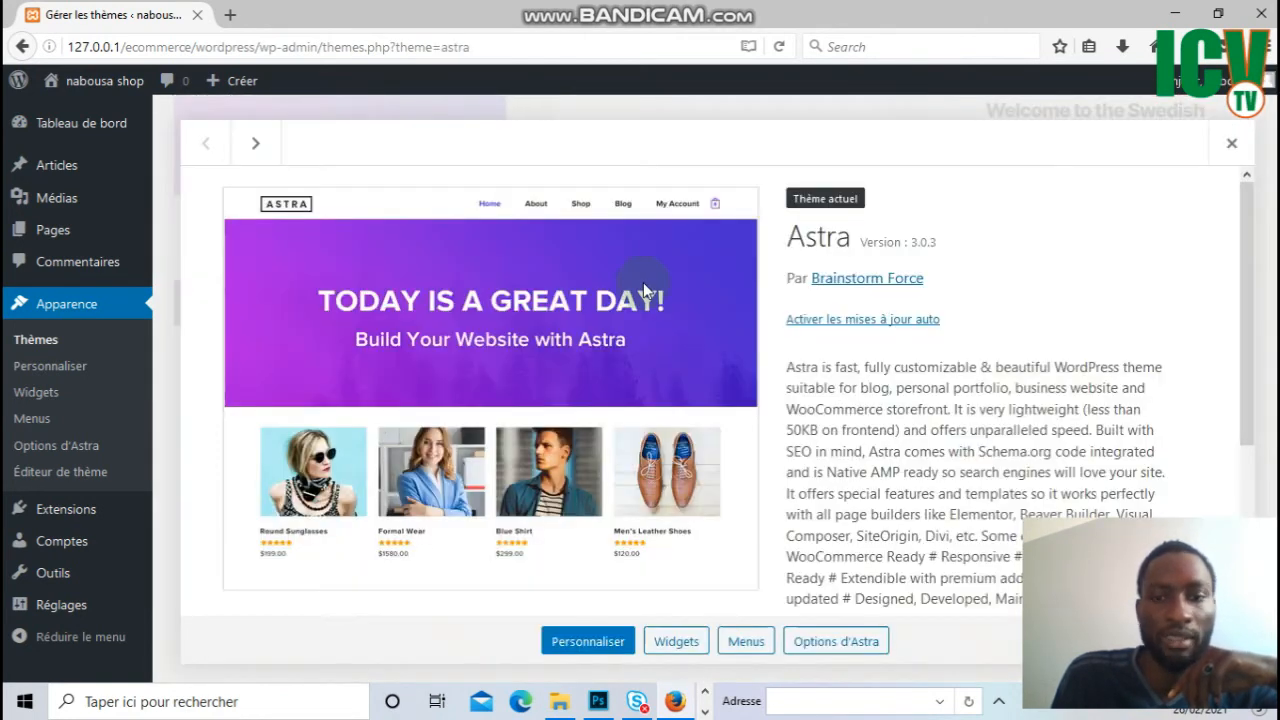
{"action": "left_click", "coordinate": [835, 641]}
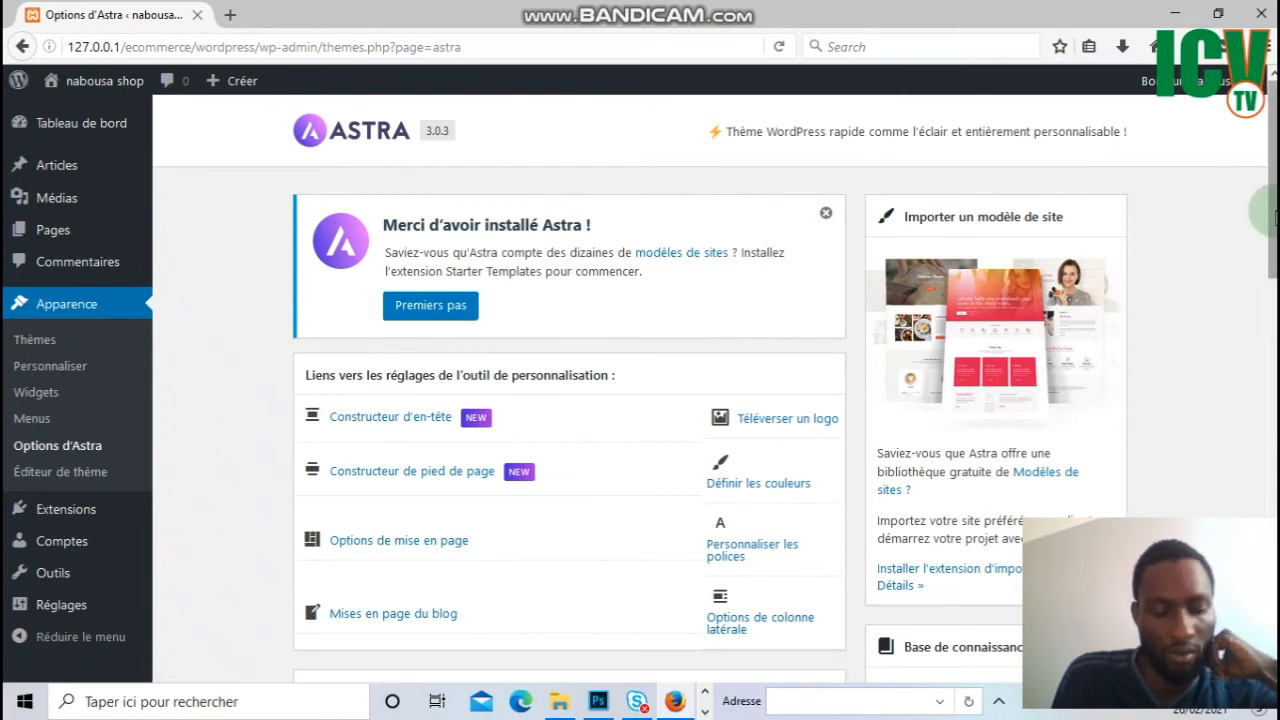
Check the Modèles de sites documentation, then install and activate the Starter Templates import extension for Astra.
{"action": "left_click_drag", "start_coordinate": [1272, 214], "coordinate": [1275, 284]}
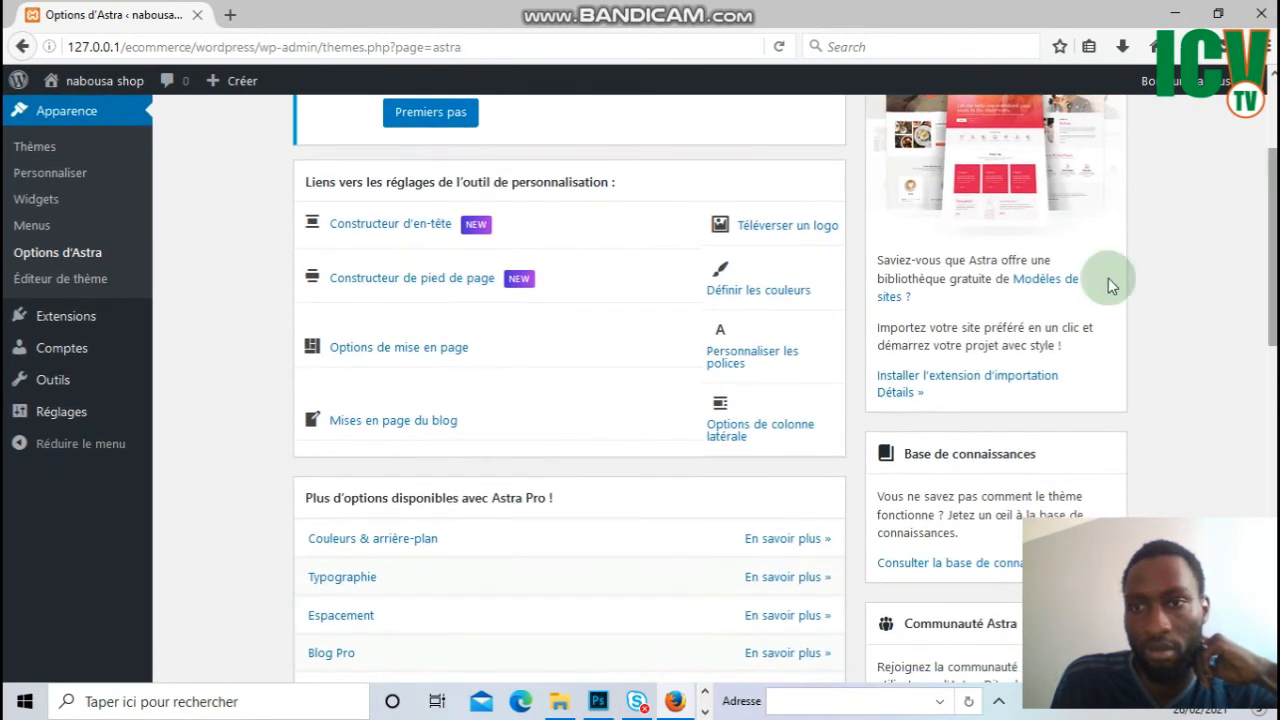
{"action": "left_click", "coordinate": [1040, 285]}
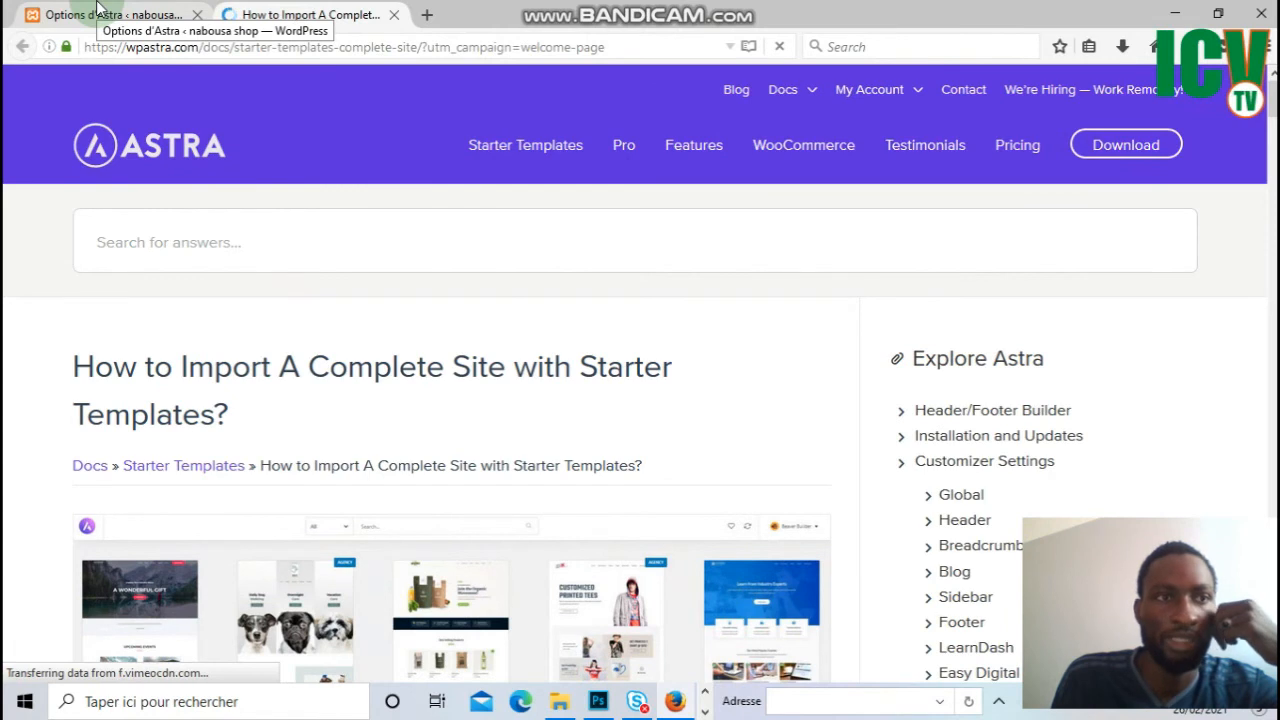
{"action": "left_click", "coordinate": [97, 10]}
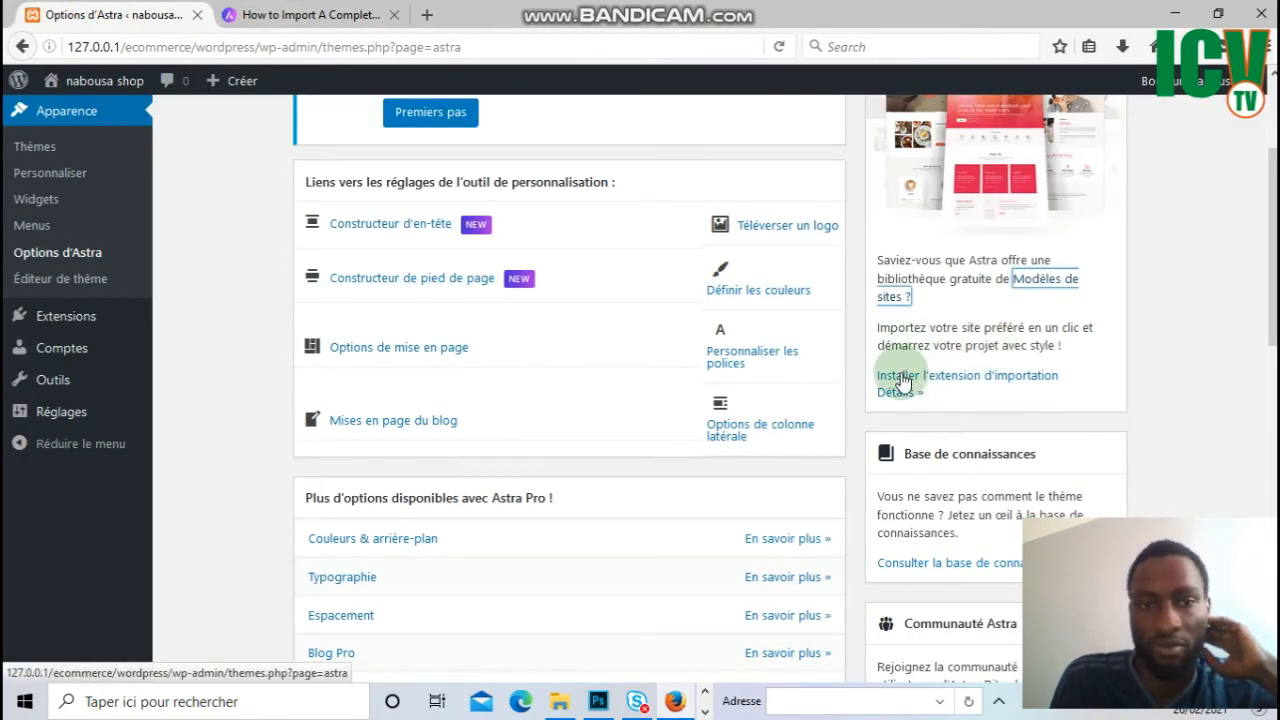
{"action": "left_click", "coordinate": [899, 370]}
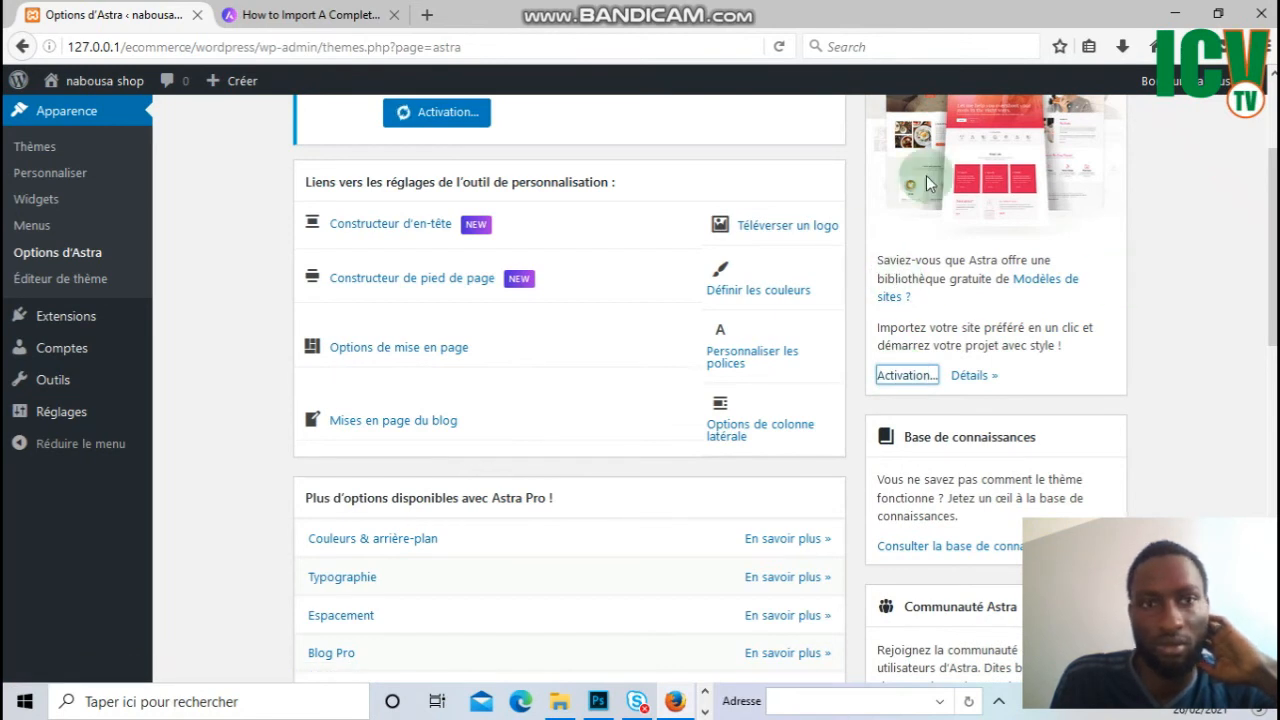
{"action": "scroll", "coordinate": [640, 400], "scroll_direction": "up", "scroll_amount": 3}
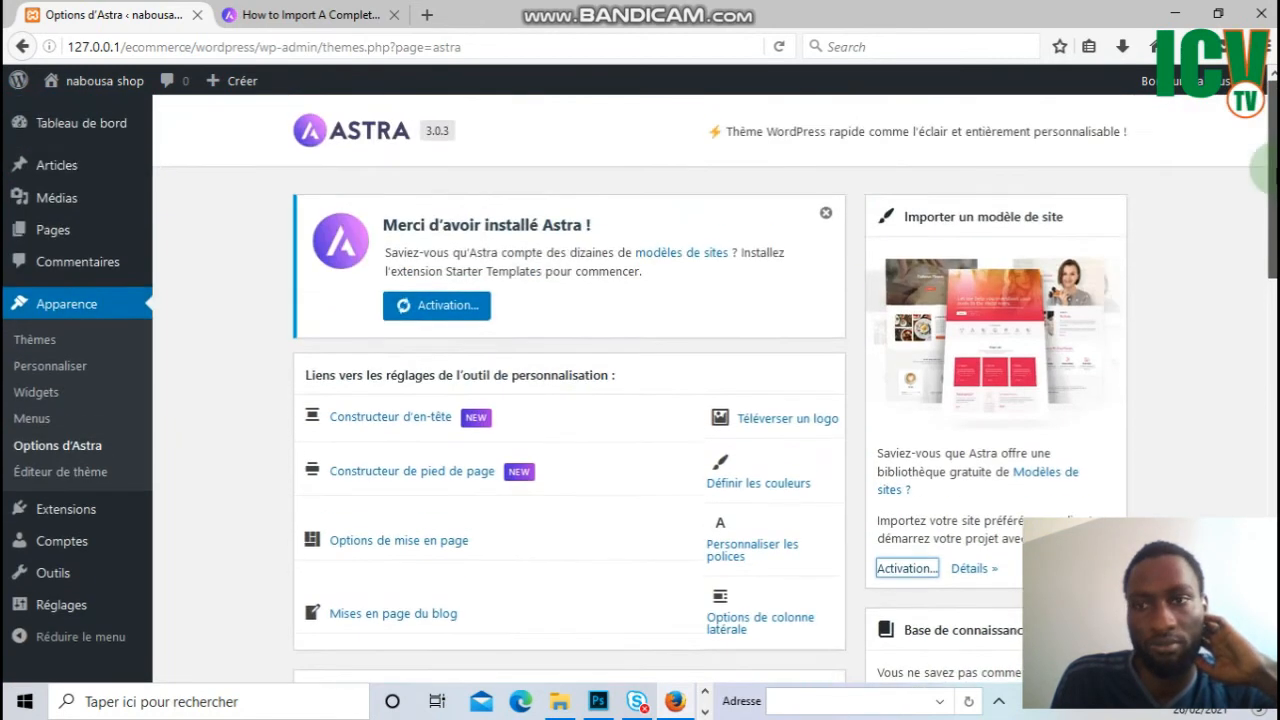
{"action": "scroll", "coordinate": [640, 400], "scroll_direction": "down", "scroll_amount": 5}
{"action": "scroll", "coordinate": [1265, 210], "scroll_direction": "down", "scroll_amount": 2}
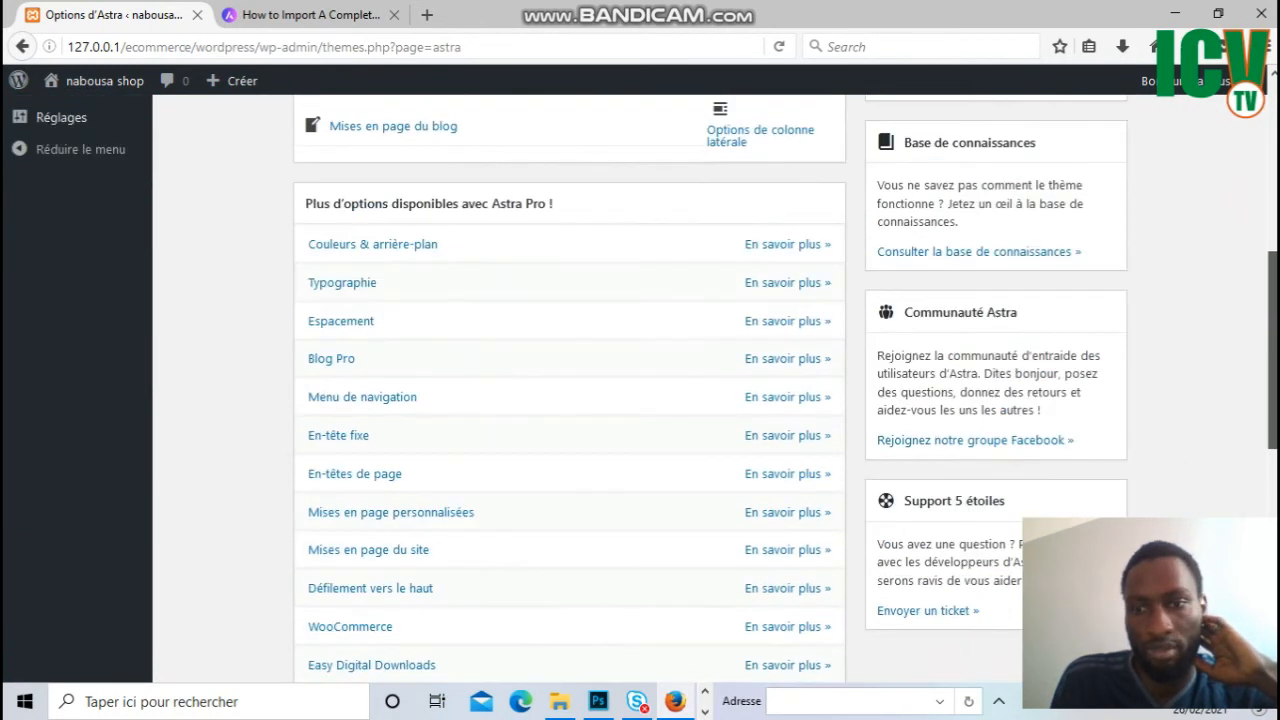
{"action": "scroll", "coordinate": [1265, 210], "scroll_direction": "up", "scroll_amount": 4}
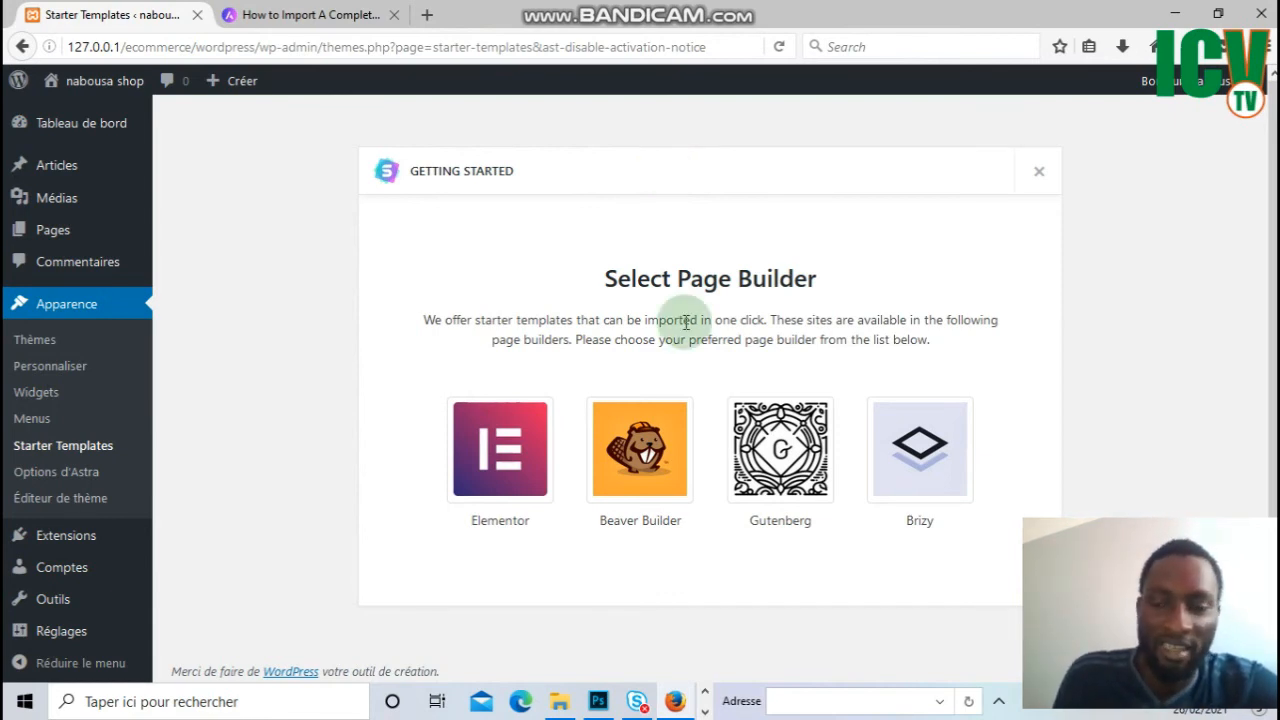
Choose Elementor as the page builder, browse the starter templates and open the Brandstore template.
{"action": "left_click", "coordinate": [511, 441]}
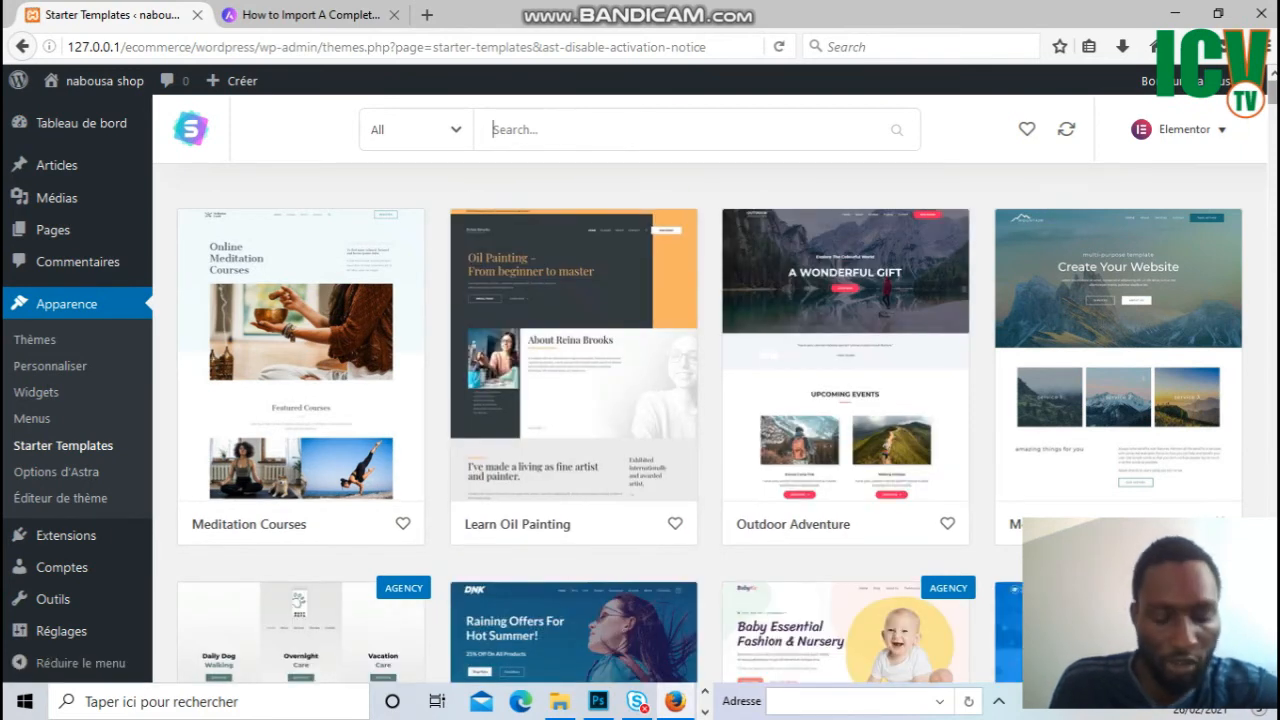
{"action": "scroll", "coordinate": [640, 400], "scroll_direction": "down", "scroll_amount": 7}
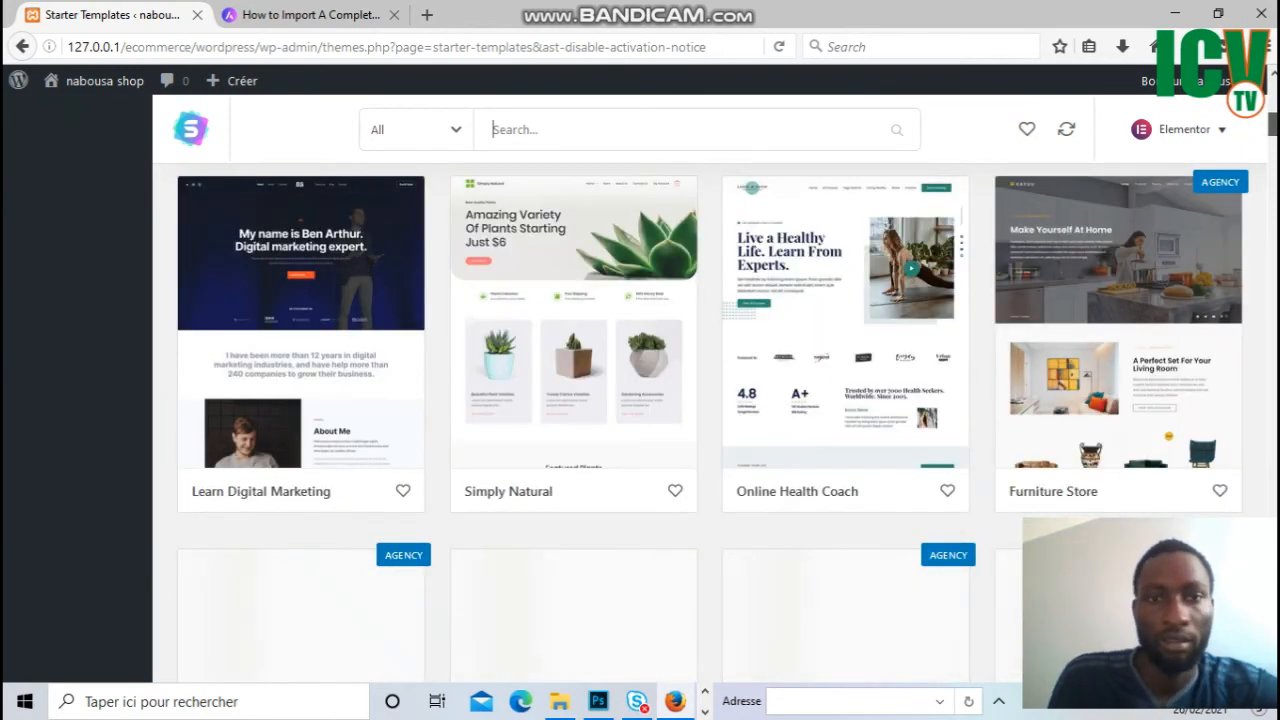
{"action": "scroll", "coordinate": [640, 400], "scroll_direction": "up", "scroll_amount": 4}
{"action": "scroll", "coordinate": [640, 400], "scroll_direction": "up", "scroll_amount": 1}
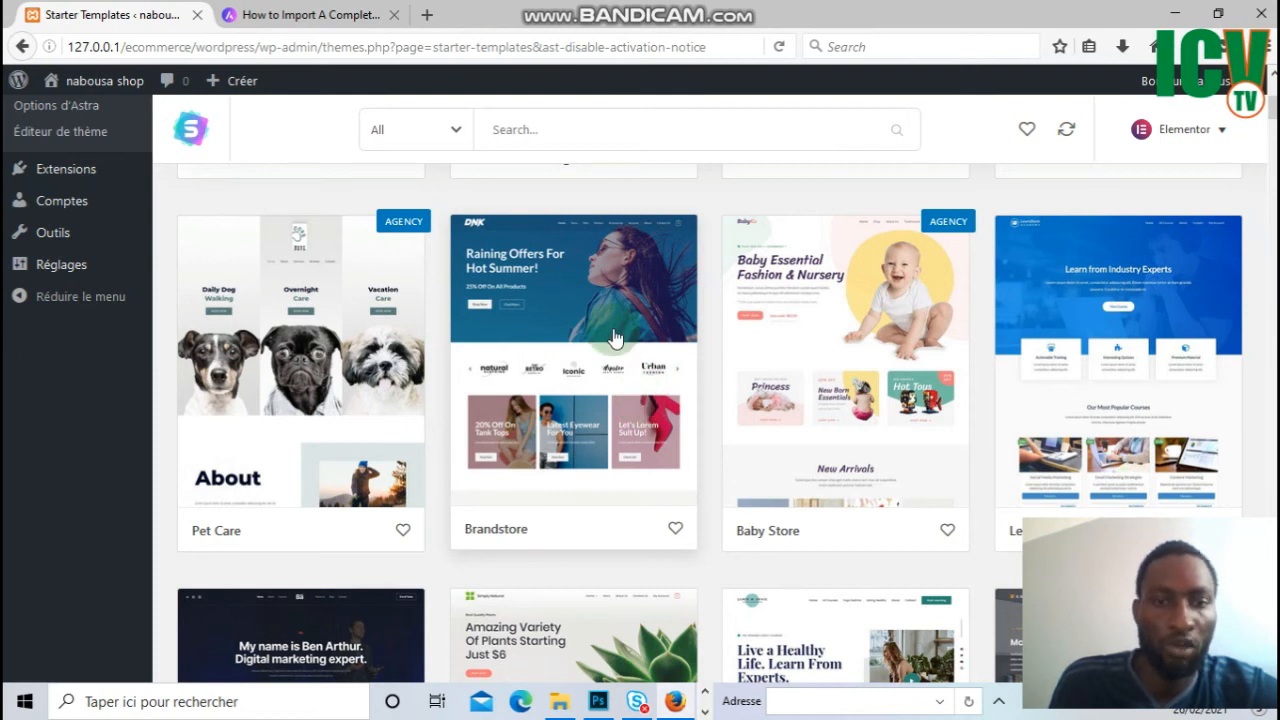
{"action": "left_click", "coordinate": [583, 288]}
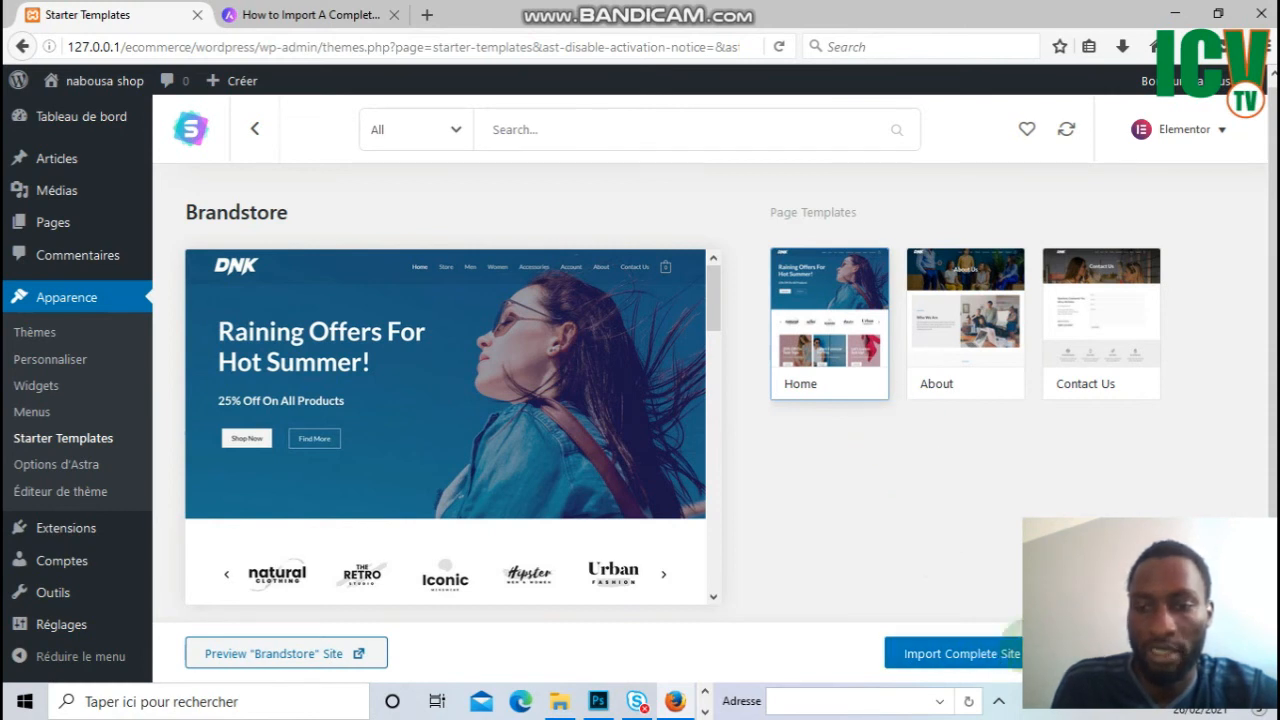
Try to import the complete Brandstore site with the default import options, skipping the contact details form.
{"action": "left_click", "coordinate": [968, 660]}
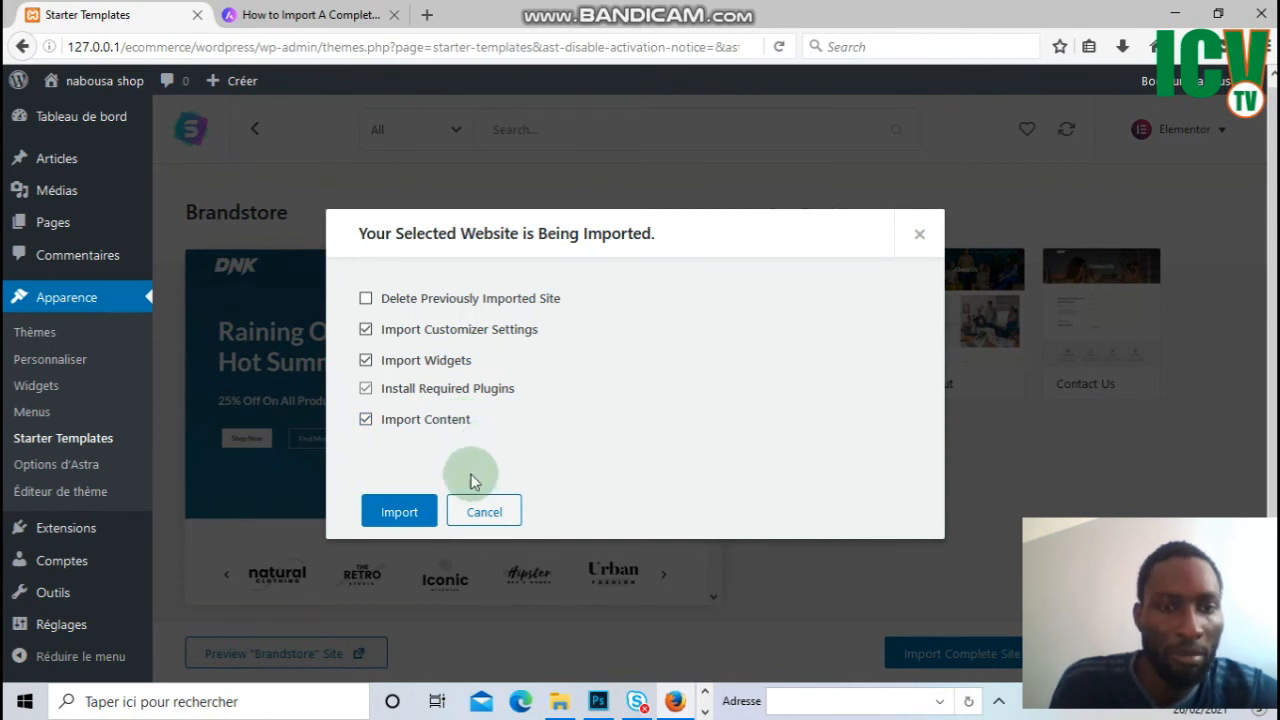
{"action": "left_click", "coordinate": [399, 512]}
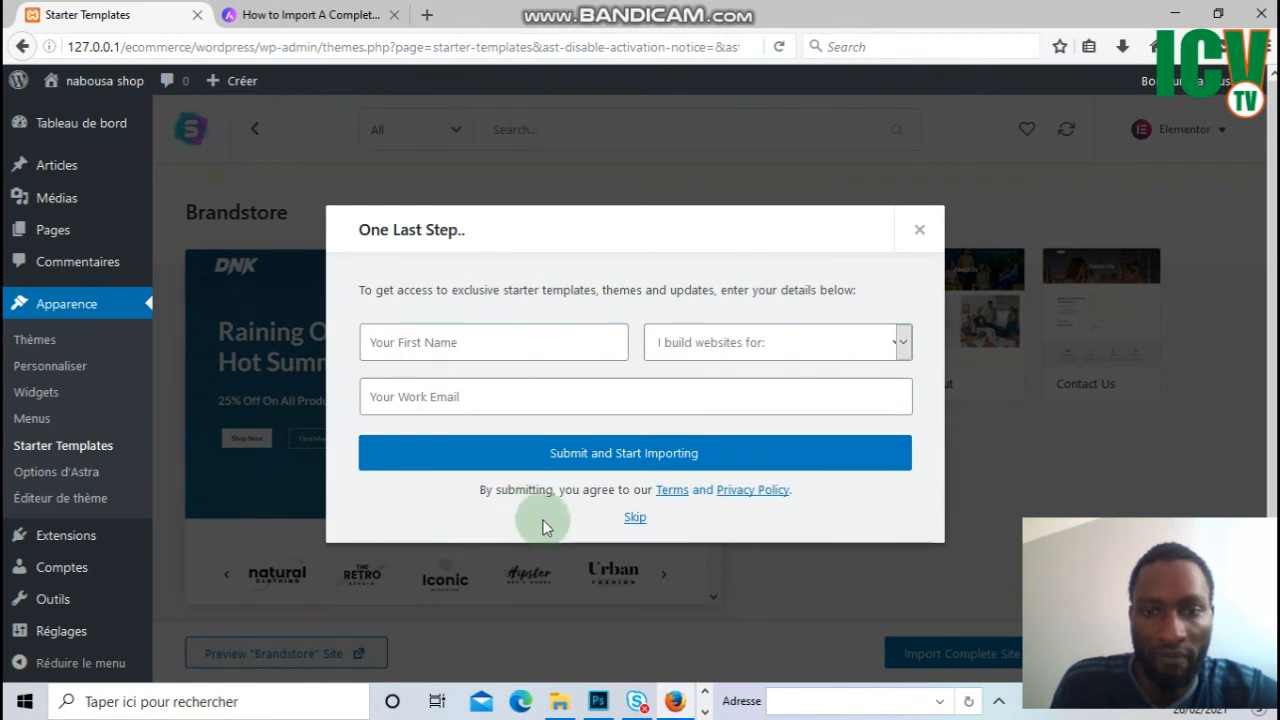
{"action": "left_click", "coordinate": [635, 518]}
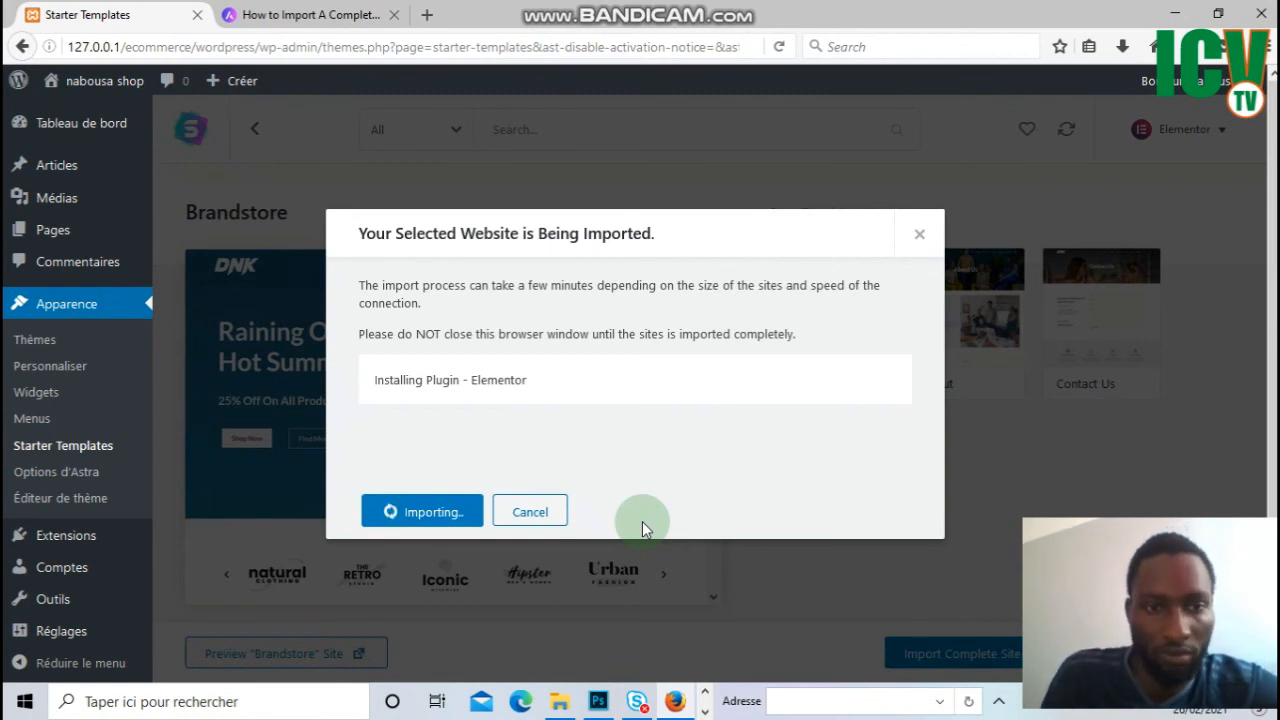
Abandon the running Brandstore import and return to the template page.
{"action": "left_click", "coordinate": [999, 702]}
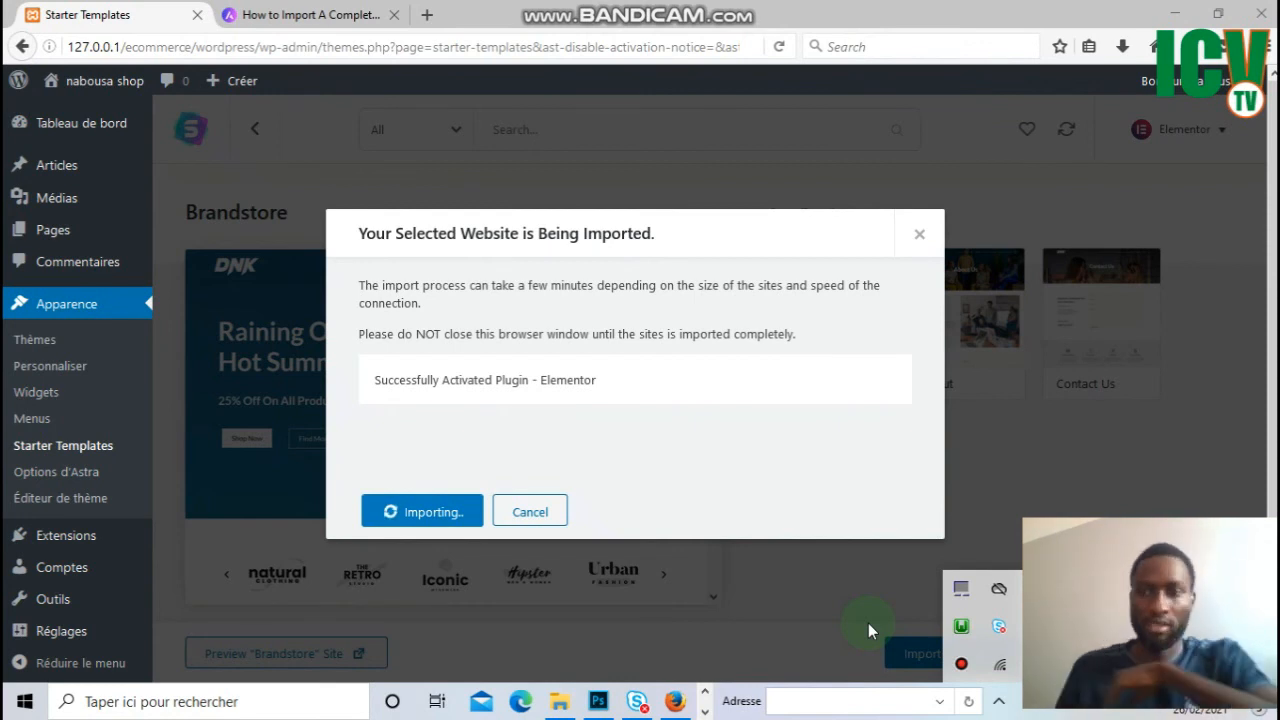
{"action": "left_click", "coordinate": [849, 646]}
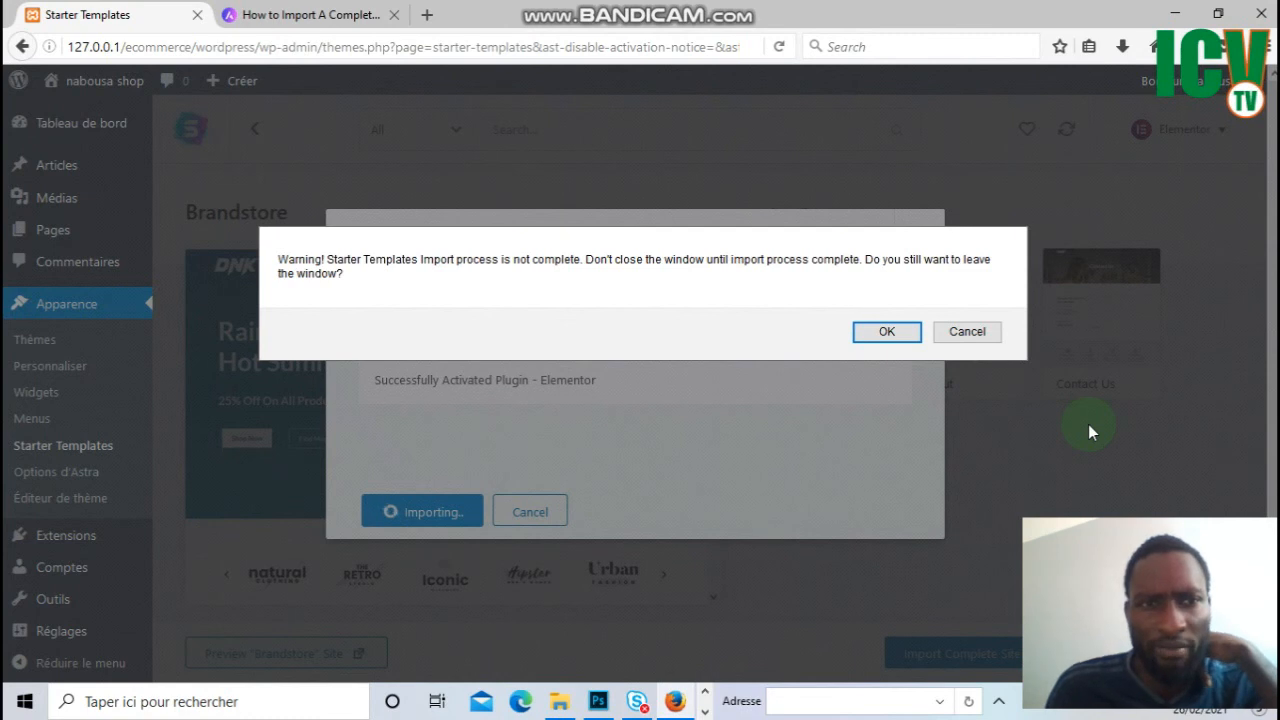
{"action": "left_click", "coordinate": [884, 334]}
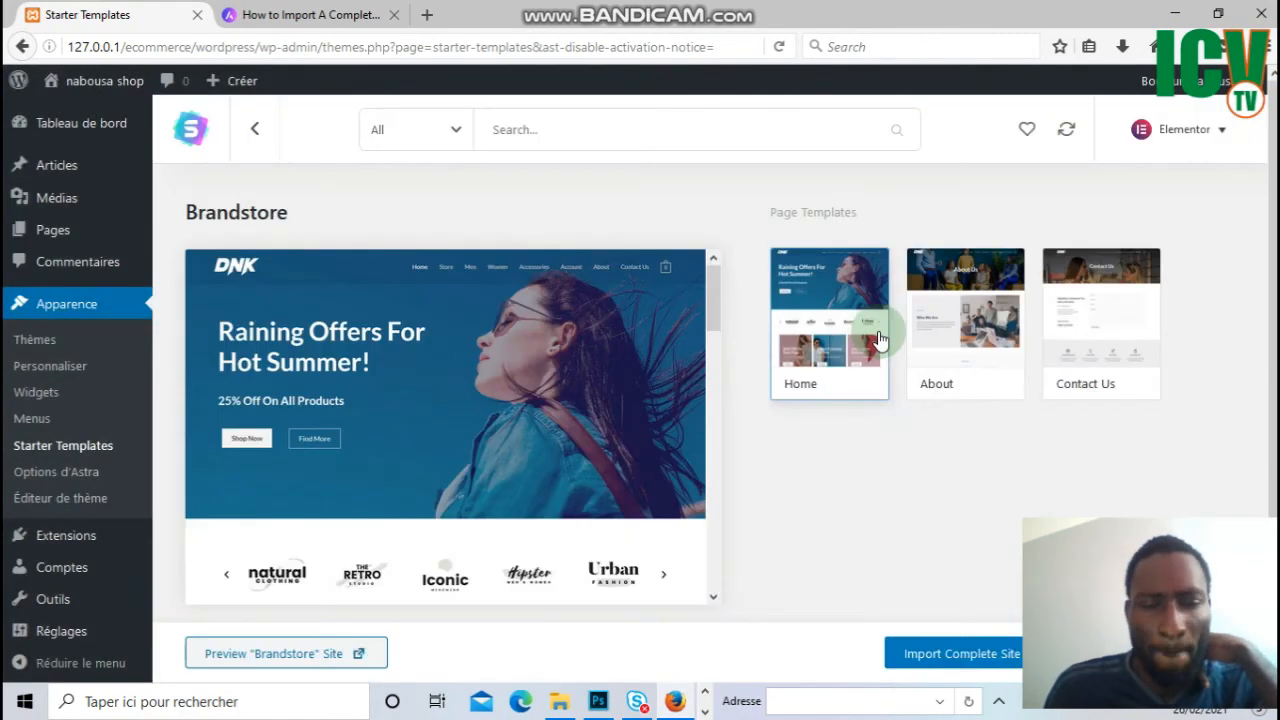
Import the complete Brandstore site with Delete Previously Imported Site enabled along with the default import options.
{"action": "left_click", "coordinate": [962, 653]}
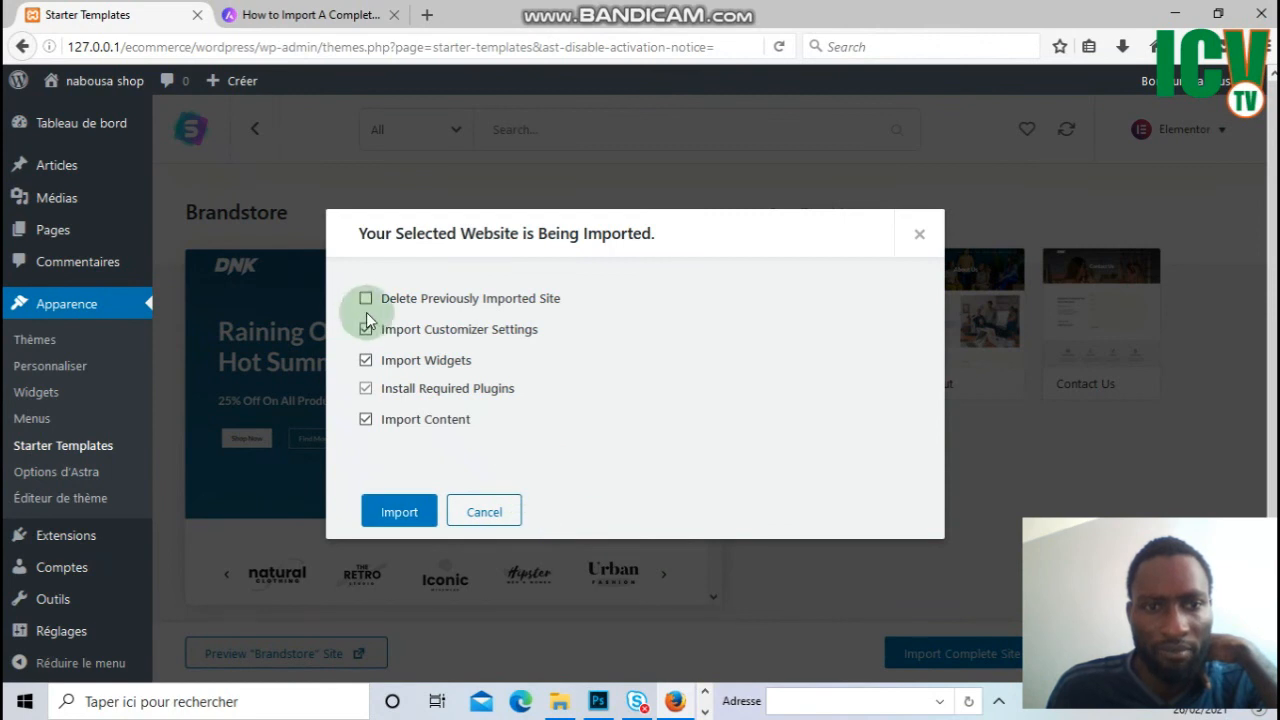
{"action": "left_click", "coordinate": [365, 298]}
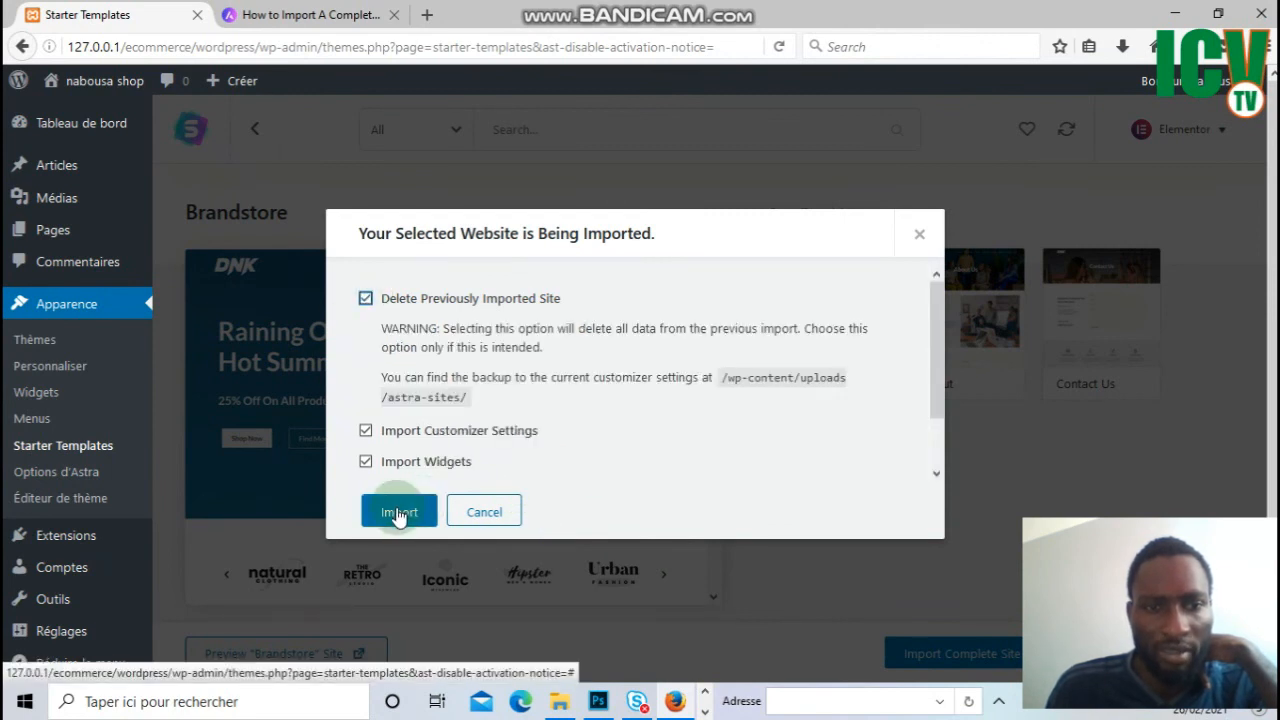
{"action": "left_click", "coordinate": [398, 512]}
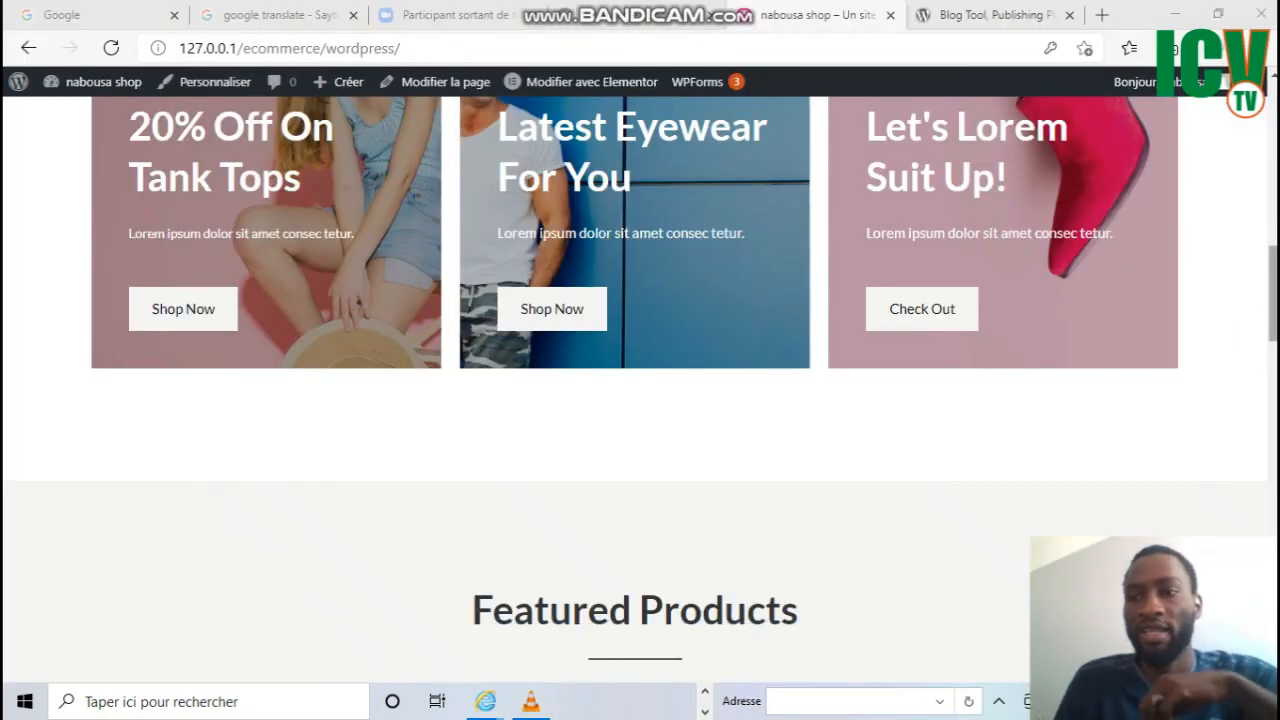
Look over the imported shop's home page and open the site's Tableau de bord.
{"action": "left_click_drag", "start_coordinate": [1273, 325], "coordinate": [1273, 157]}
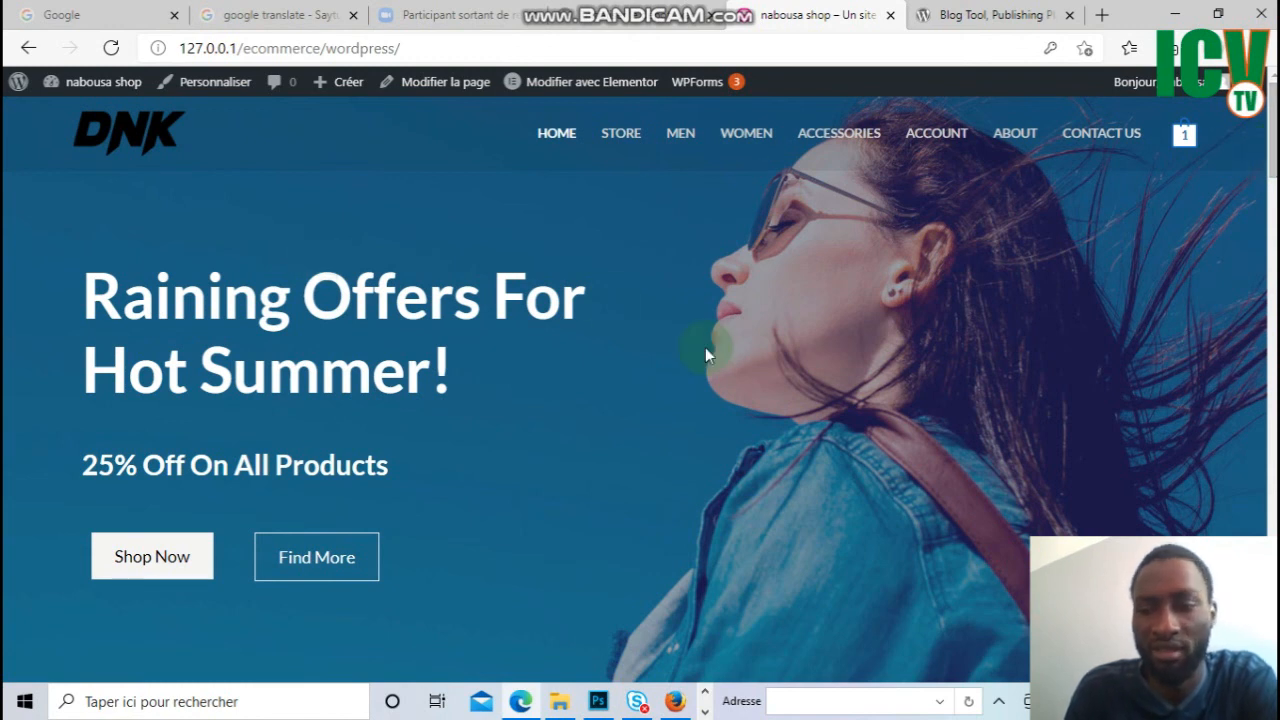
{"action": "left_click_drag", "start_coordinate": [1275, 130], "coordinate": [1192, 192]}
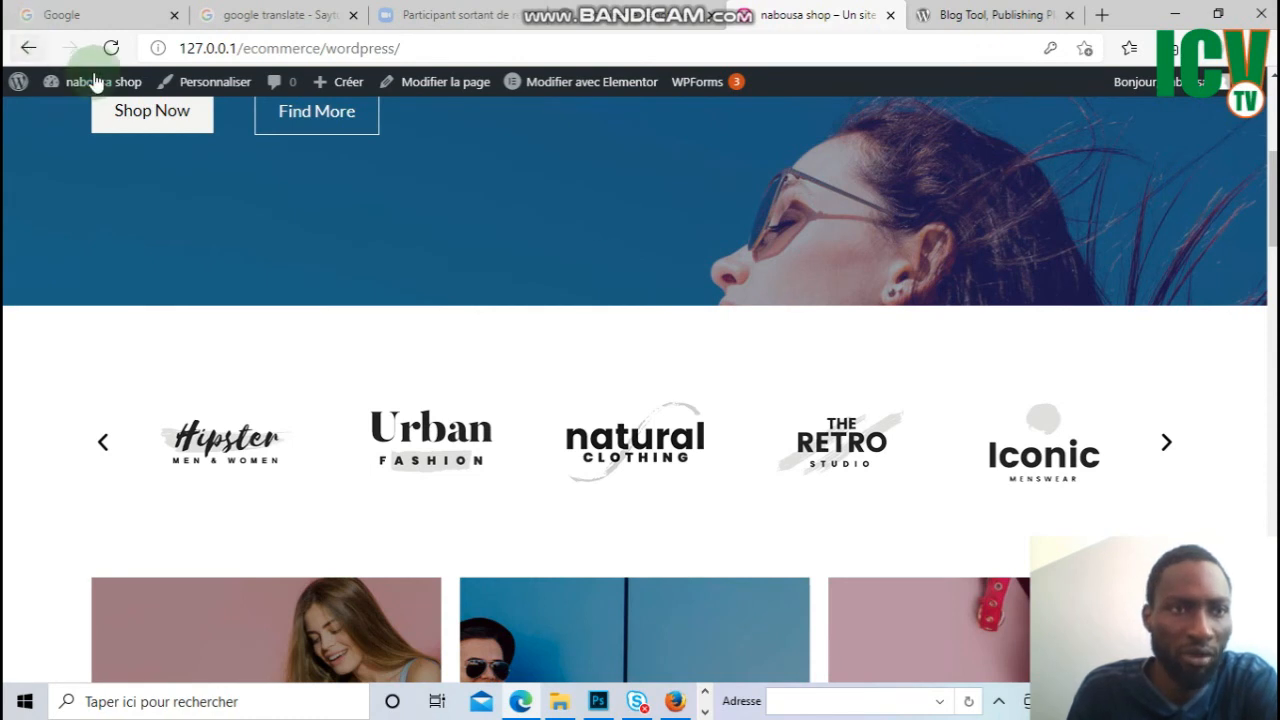
{"action": "mouse_move", "coordinate": [100, 84]}
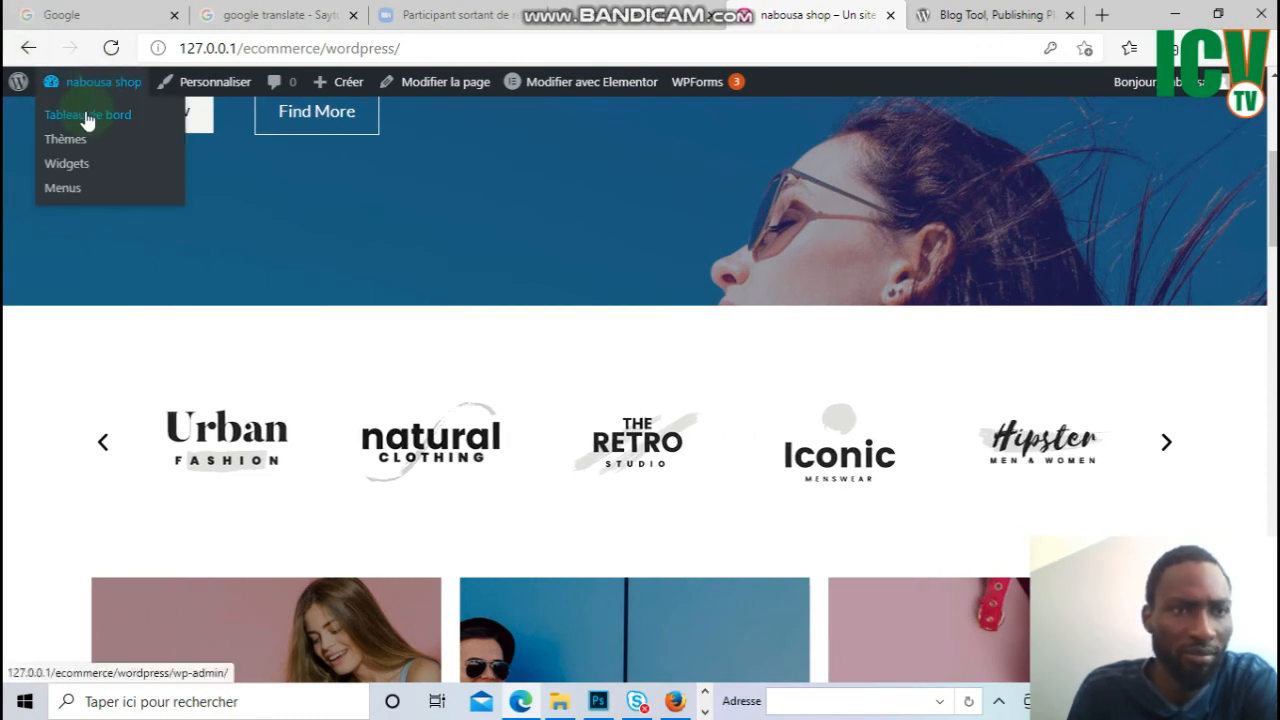
{"action": "left_click", "coordinate": [87, 116]}
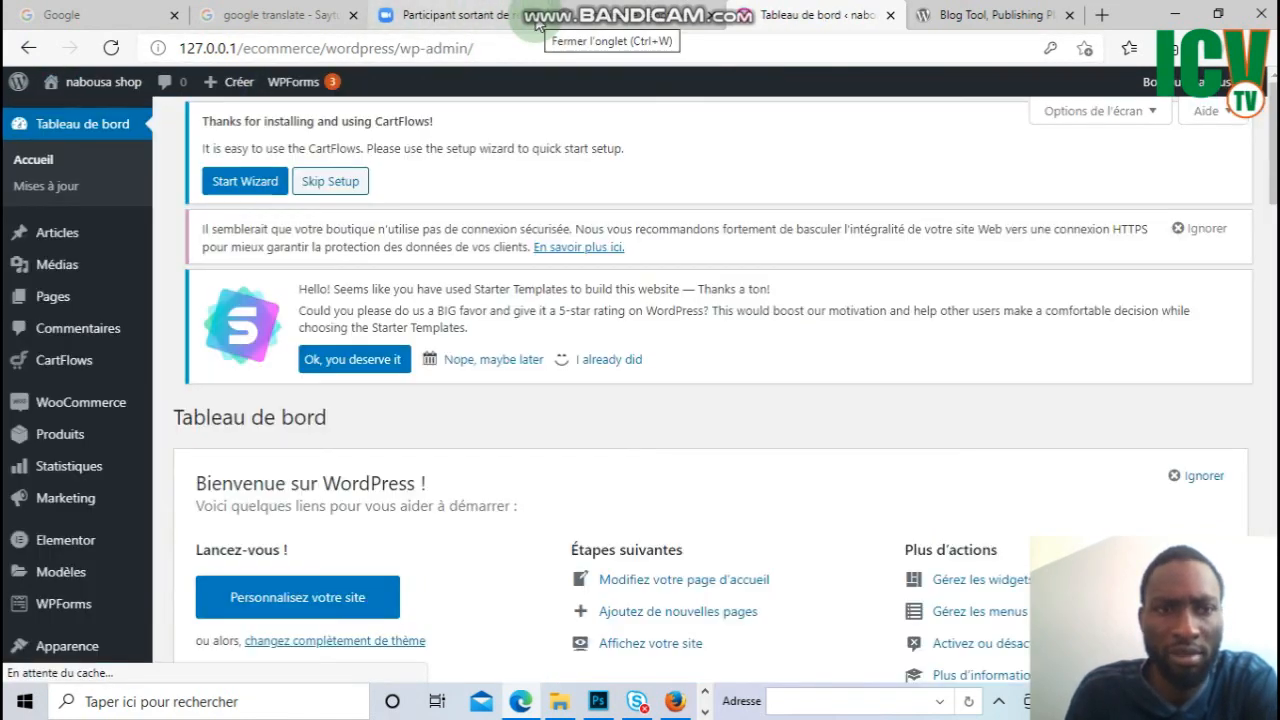
Return from the dashboard to the nabousa shop site and open it in the theme customizer.
{"action": "mouse_move", "coordinate": [110, 86]}
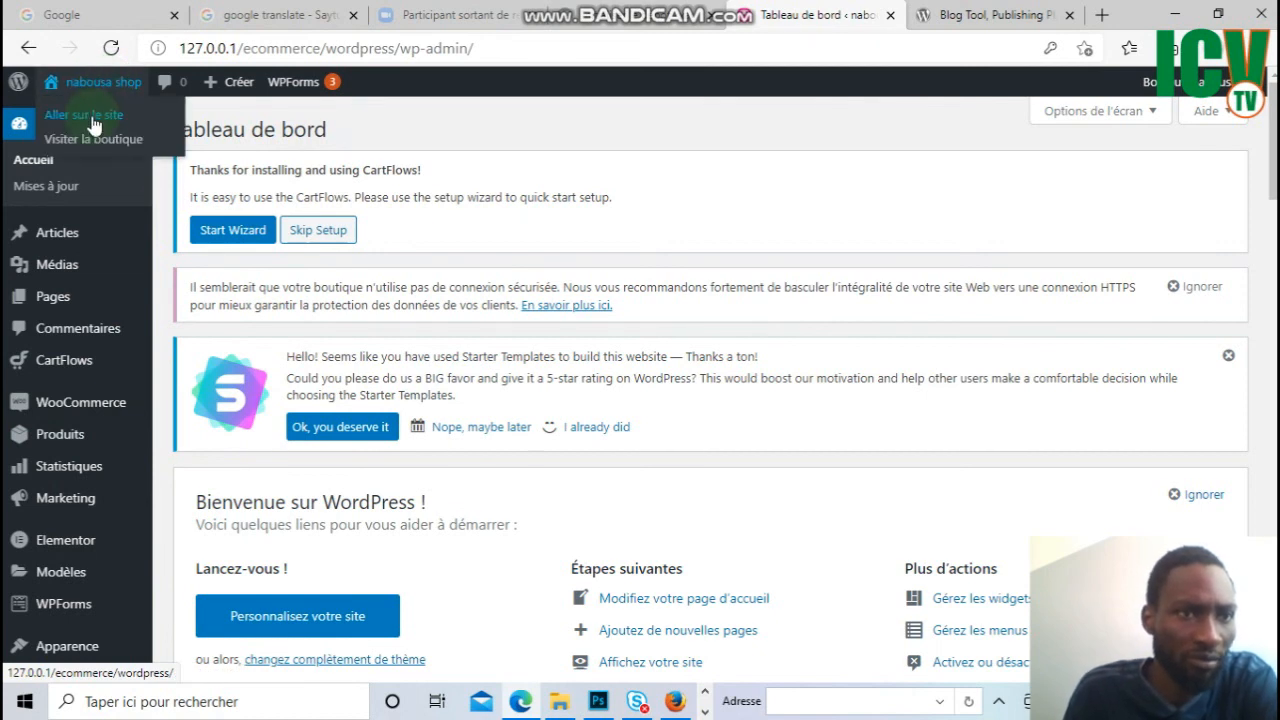
{"action": "left_click", "coordinate": [95, 119]}
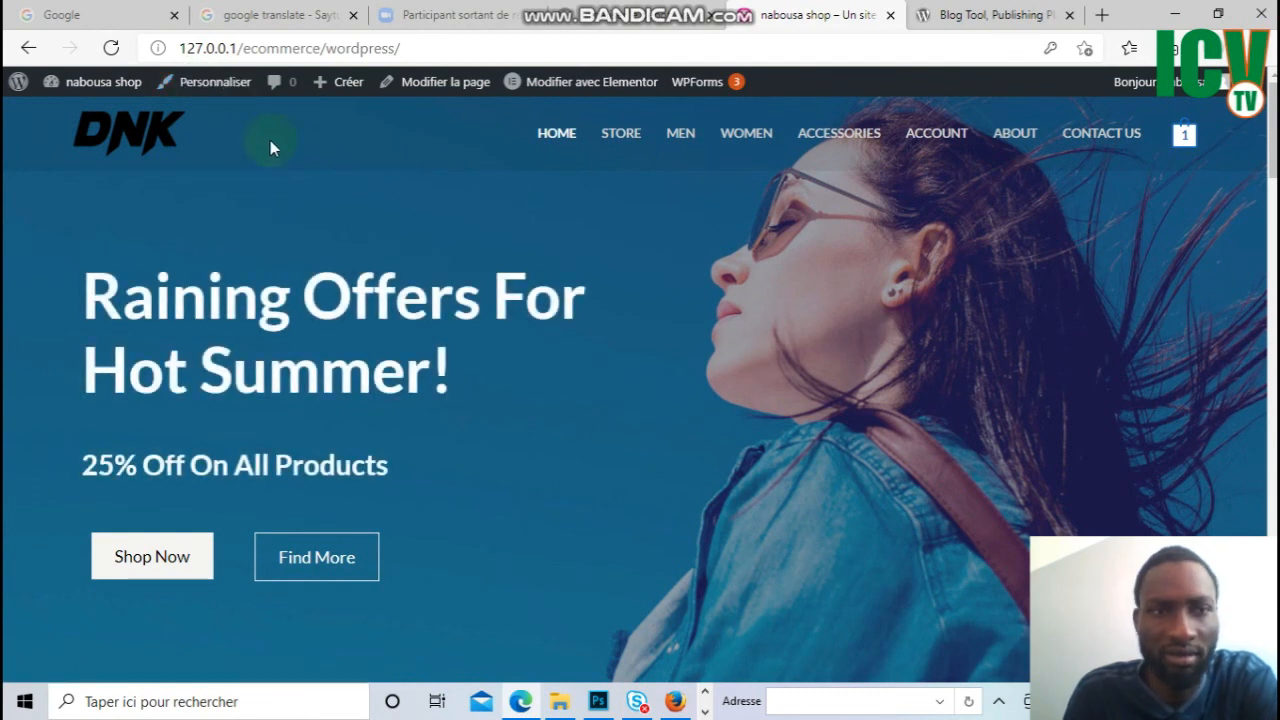
{"action": "left_click", "coordinate": [212, 84]}
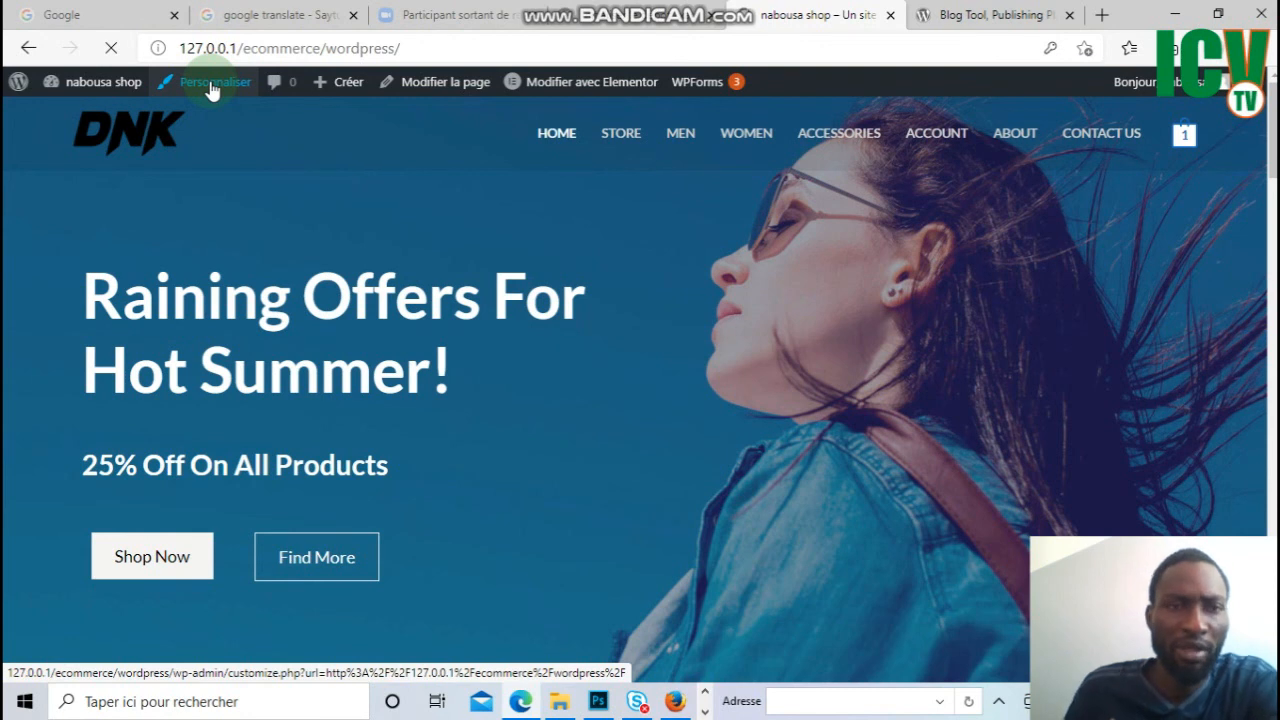
{"action": "left_click", "coordinate": [212, 90]}
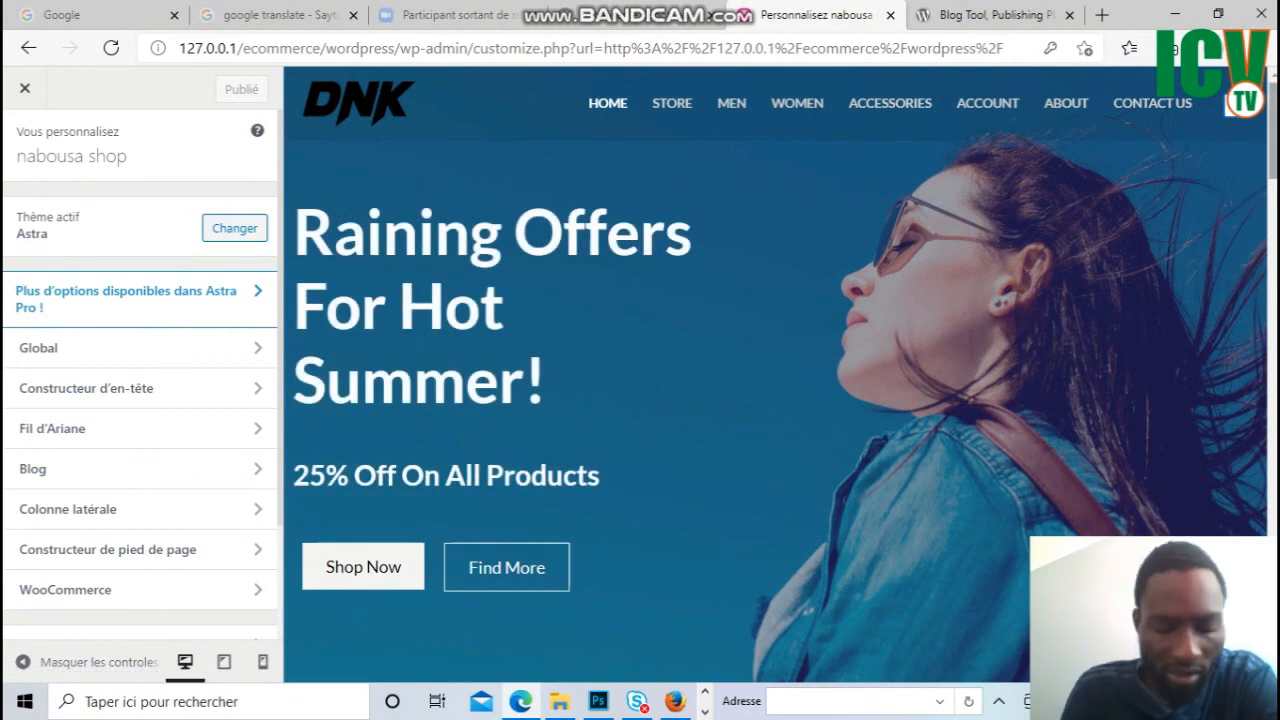
Preview the shop's home page in the customizer at tablet and mobile sizes.
{"action": "left_click_drag", "start_coordinate": [1272, 125], "coordinate": [1101, 164]}
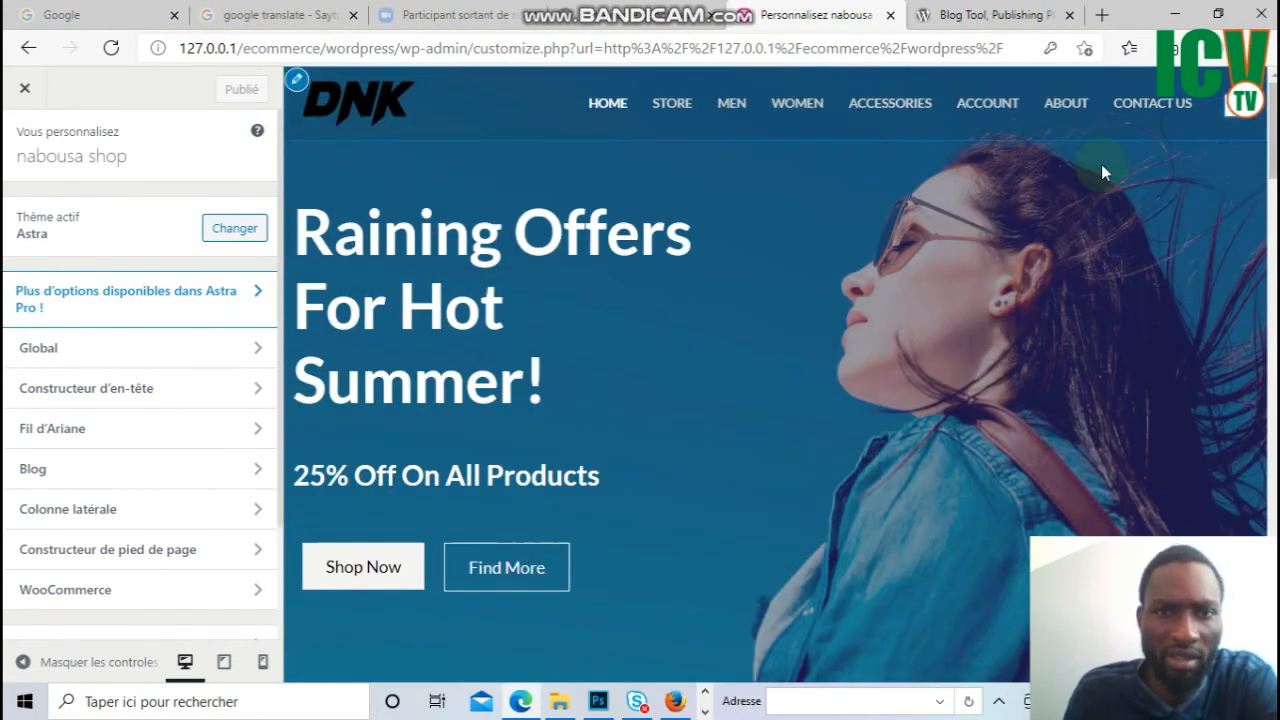
{"action": "left_click", "coordinate": [226, 664]}
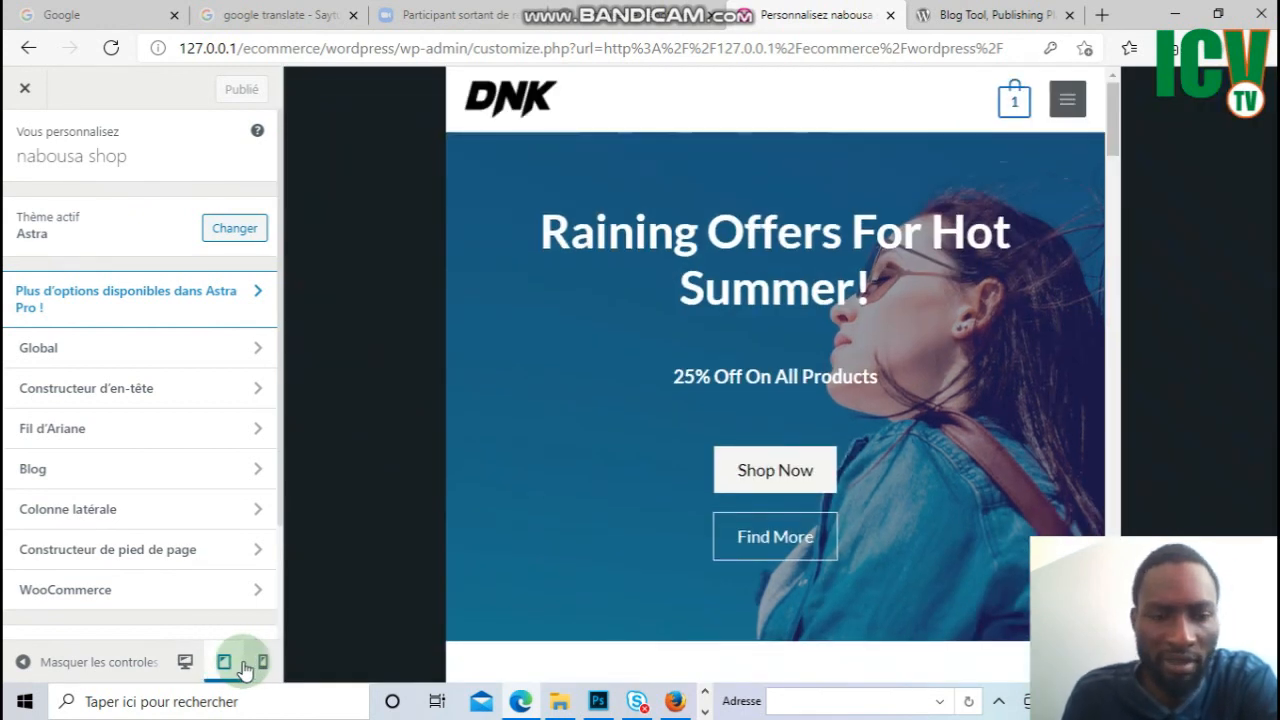
{"action": "left_click", "coordinate": [263, 664]}
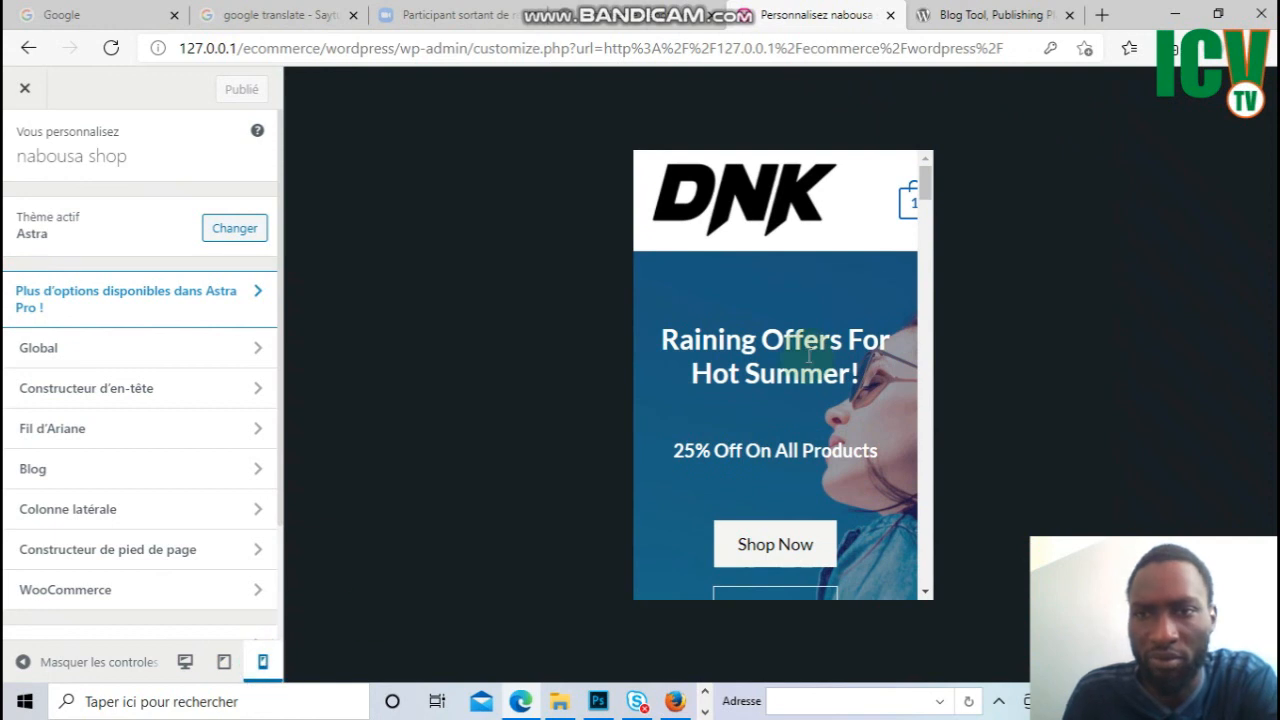
Switch the customizer preview back to desktop size and close the customizer to return to the shop's home page.
{"action": "left_click_drag", "start_coordinate": [922, 185], "coordinate": [894, 140]}
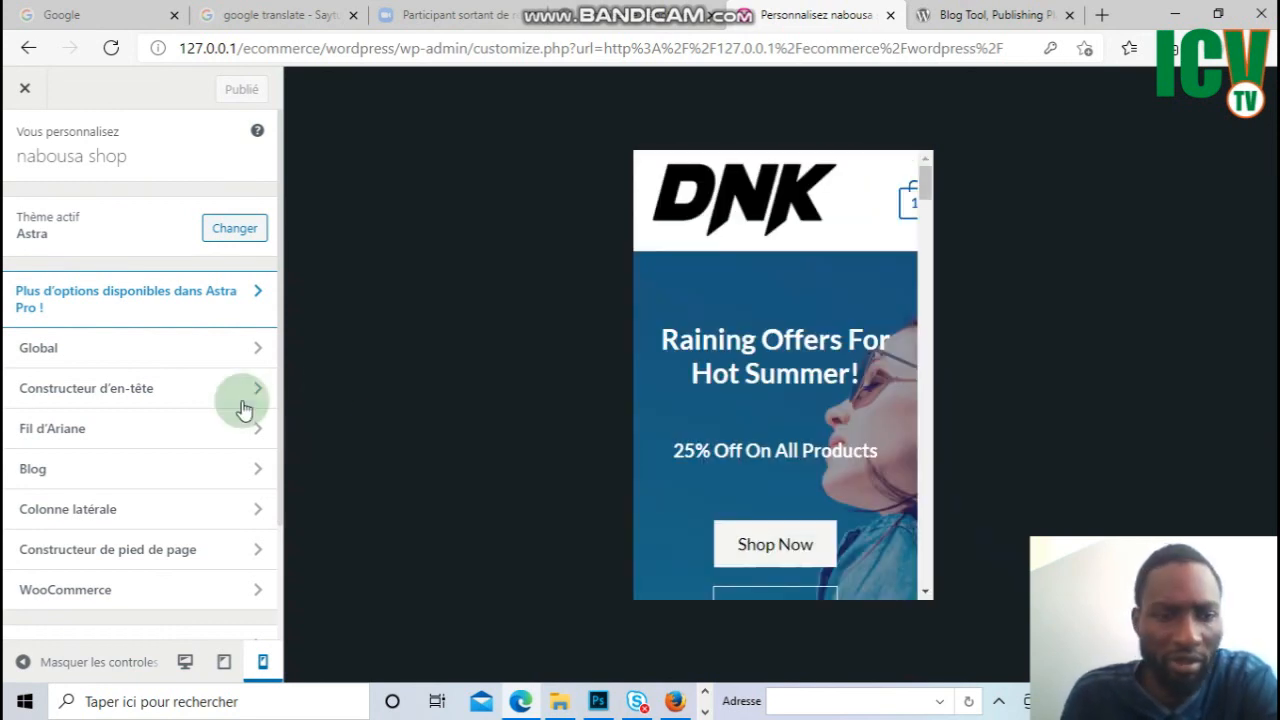
{"action": "left_click", "coordinate": [185, 662]}
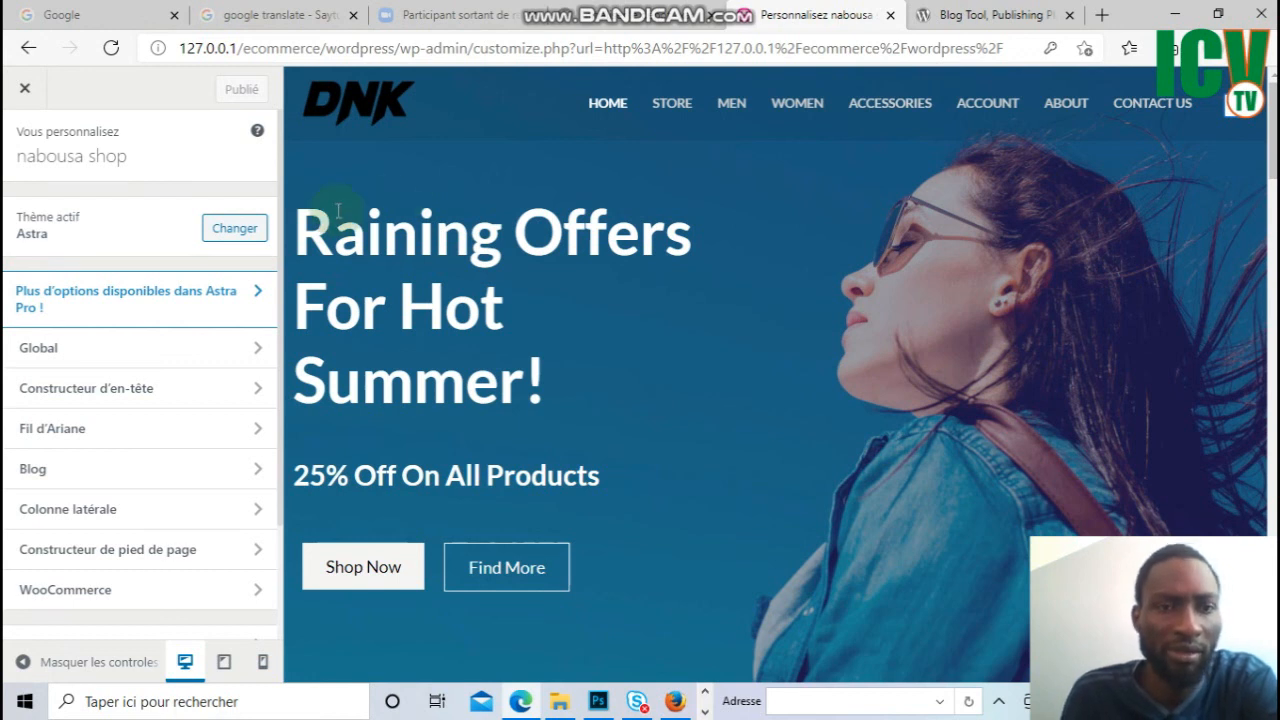
{"action": "mouse_move", "coordinate": [350, 115]}
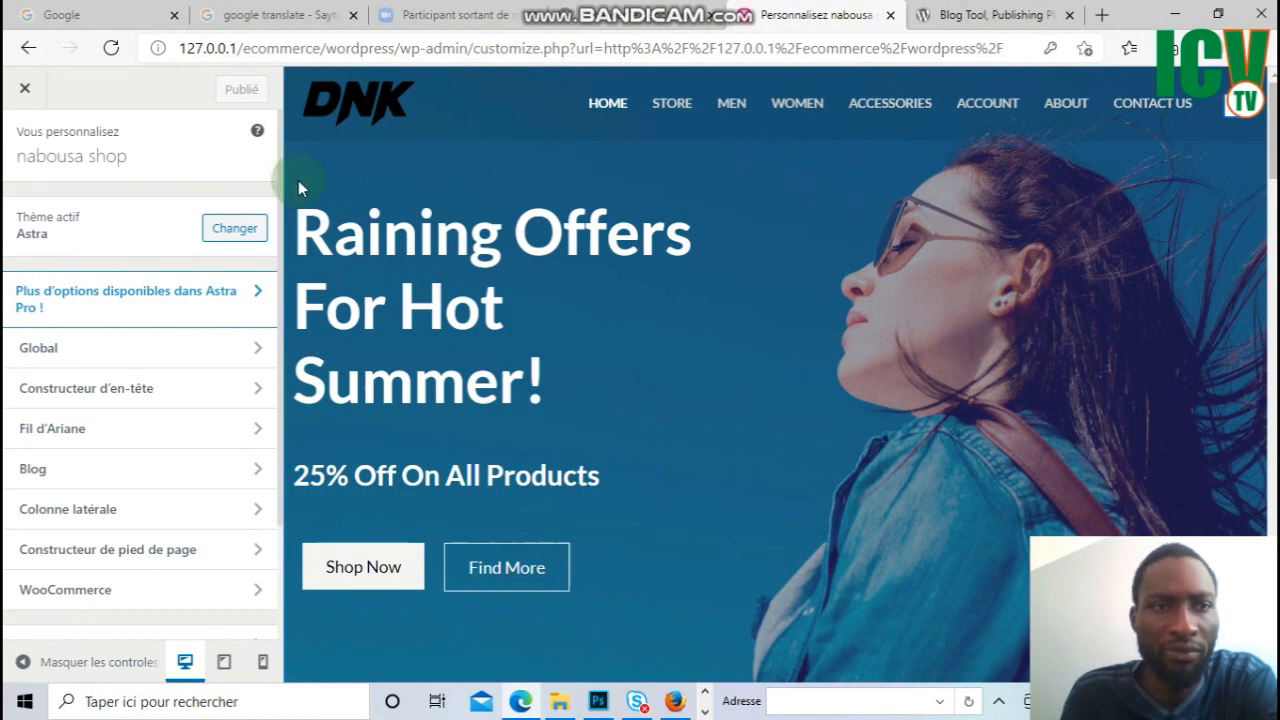
{"action": "left_click", "coordinate": [25, 88]}
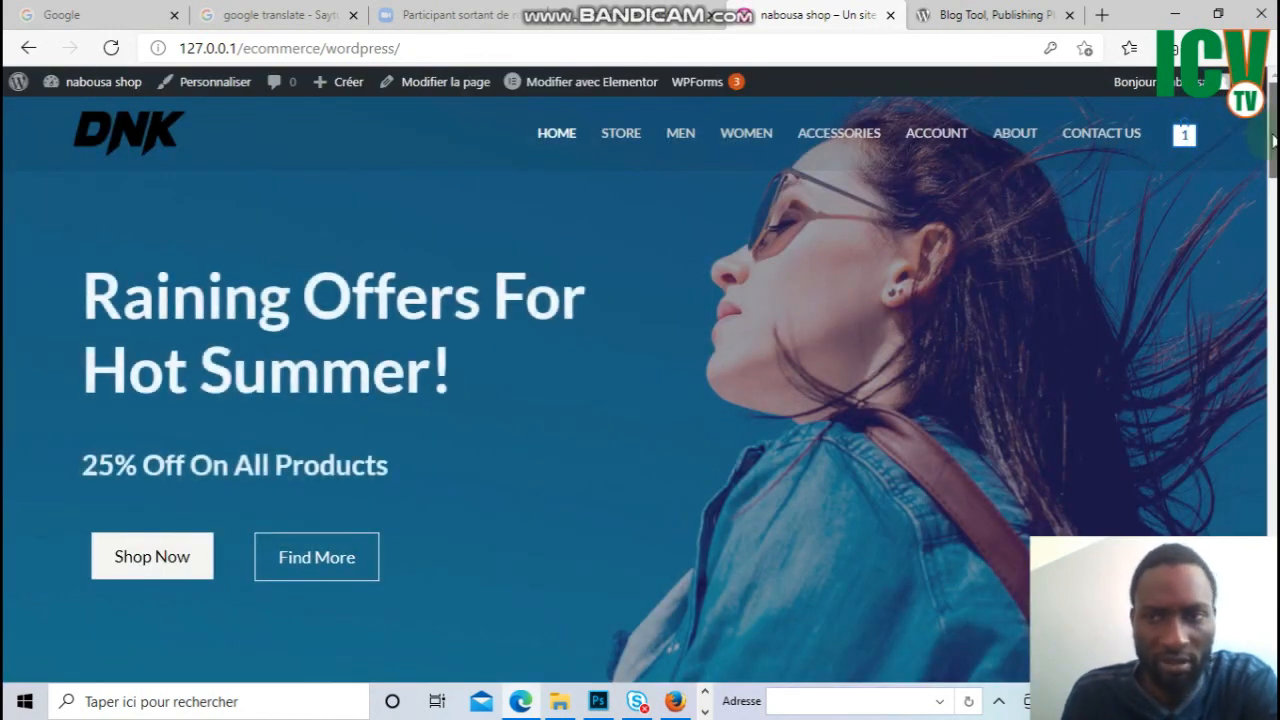
Look over the live home page down to the Featured Products section and return to the hero banner.
{"action": "scroll", "coordinate": [640, 390], "scroll_direction": "down", "scroll_amount": 10}
{"action": "scroll", "coordinate": [640, 390], "scroll_direction": "down", "scroll_amount": 2}
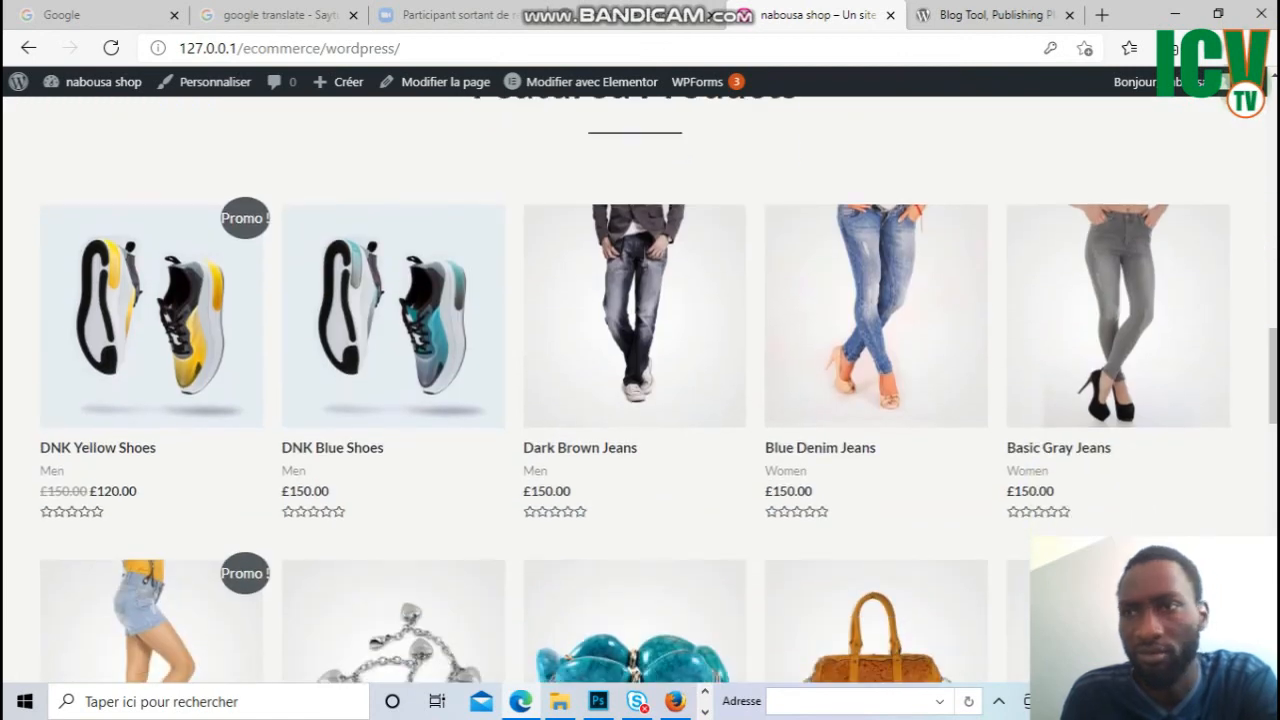
{"action": "scroll", "coordinate": [640, 390], "scroll_direction": "up", "scroll_amount": 1}
{"action": "scroll", "coordinate": [640, 390], "scroll_direction": "up", "scroll_amount": 9}
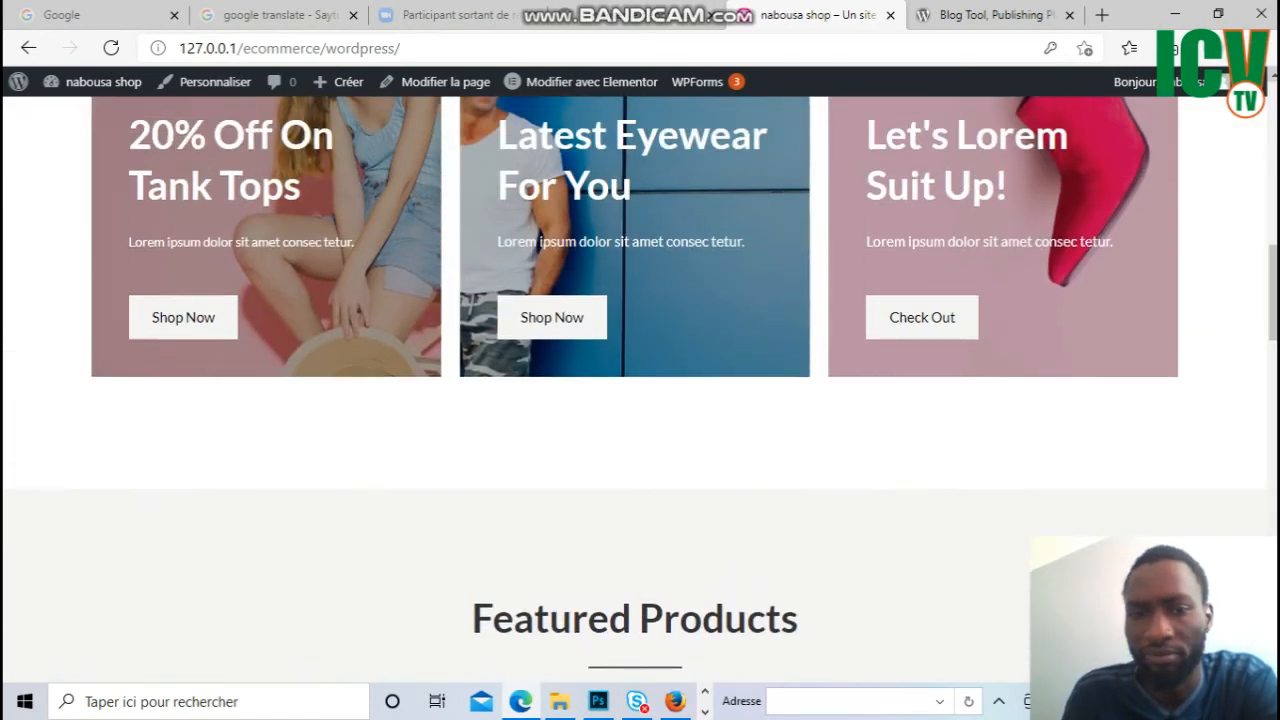
{"action": "scroll", "coordinate": [640, 390], "scroll_direction": "up", "scroll_amount": 6}
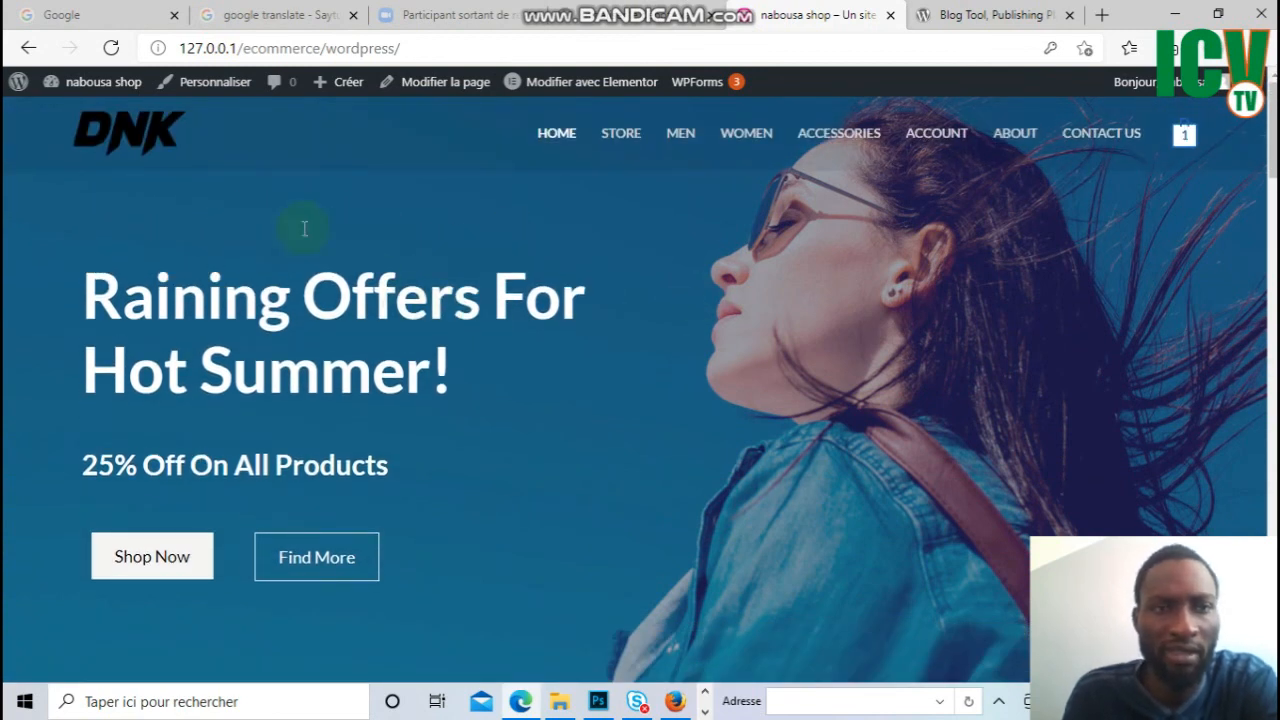
{"action": "right_click", "coordinate": [408, 281]}
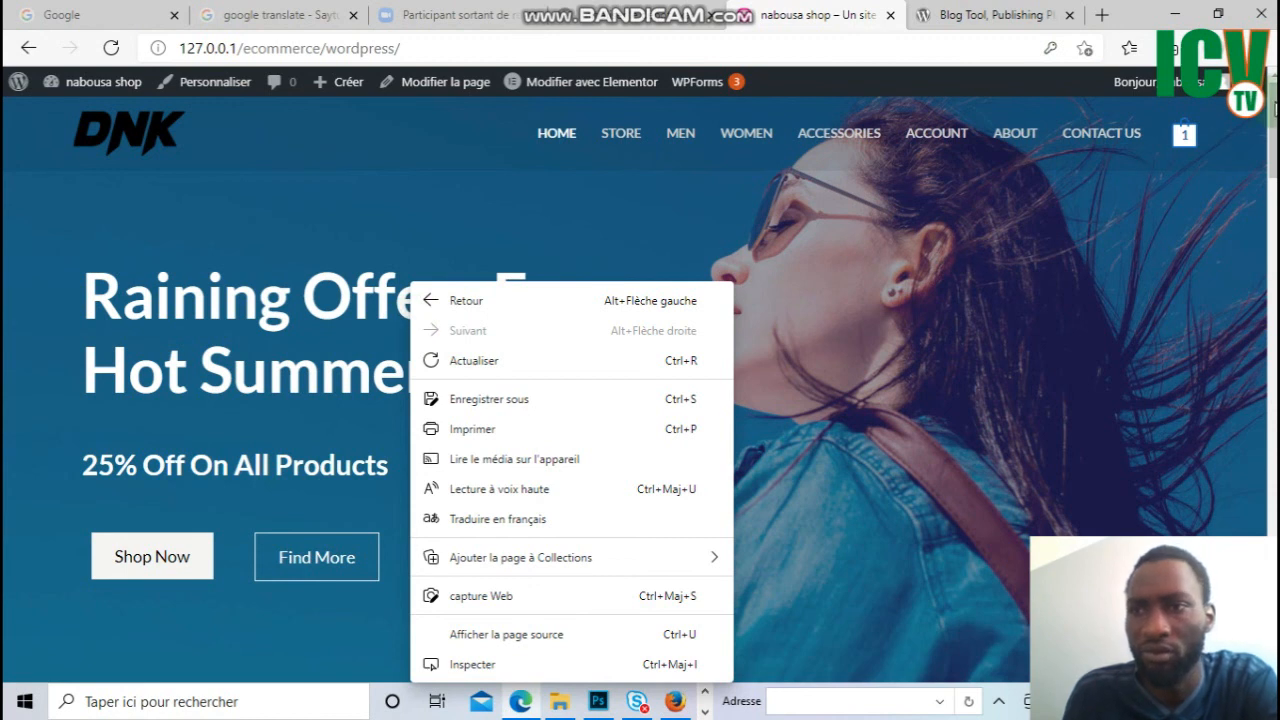
{"action": "left_click", "coordinate": [1272, 125]}
{"action": "mouse_move", "coordinate": [1272, 125]}
{"action": "left_mouse_down"}
{"action": "mouse_move", "coordinate": [1251, 343]}
{"action": "mouse_move", "coordinate": [1262, 82]}
{"action": "mouse_move", "coordinate": [1276, 156]}
{"action": "mouse_move", "coordinate": [1276, 106]}
{"action": "left_mouse_up"}
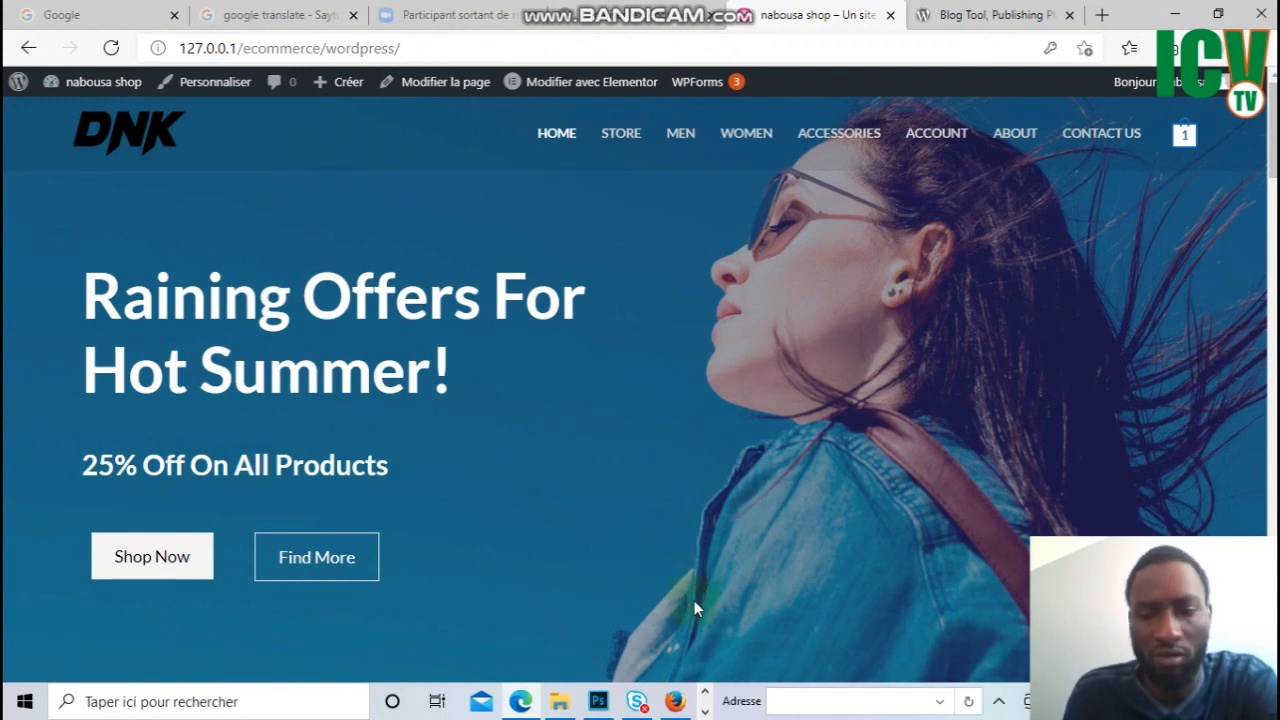
{"action": "left_click", "coordinate": [705, 694]}
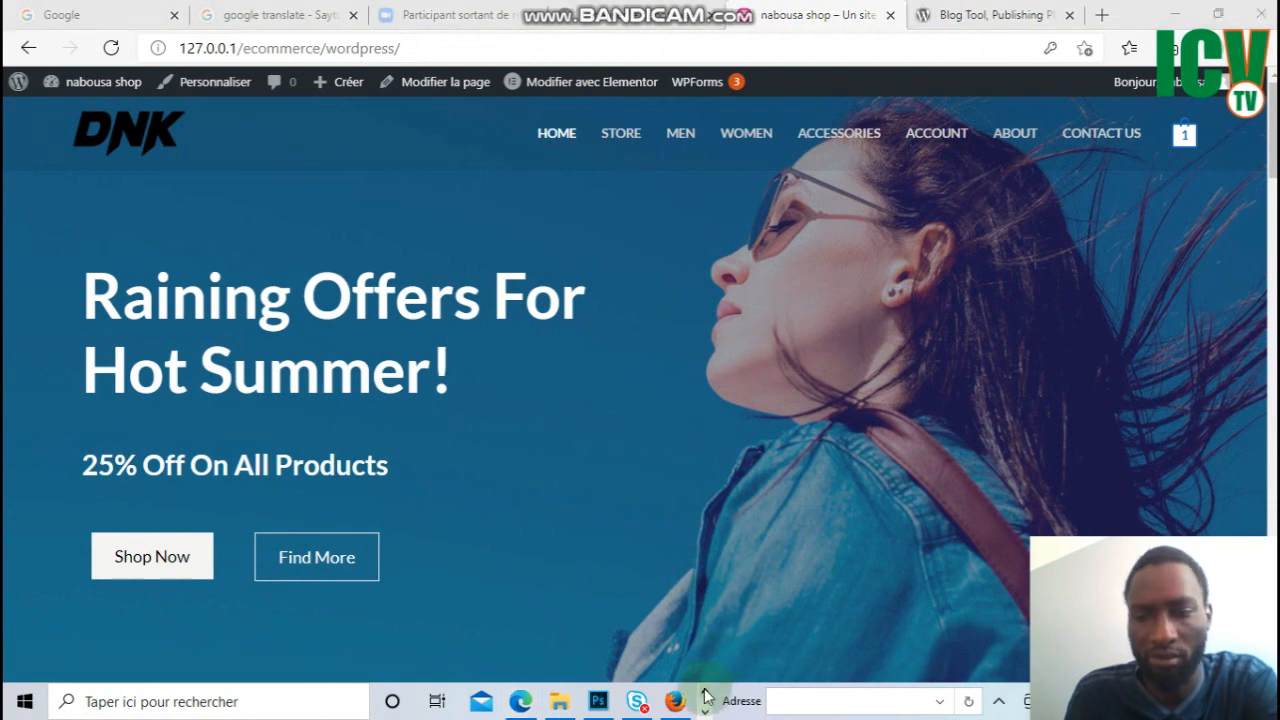
{"action": "left_click", "coordinate": [1000, 704]}
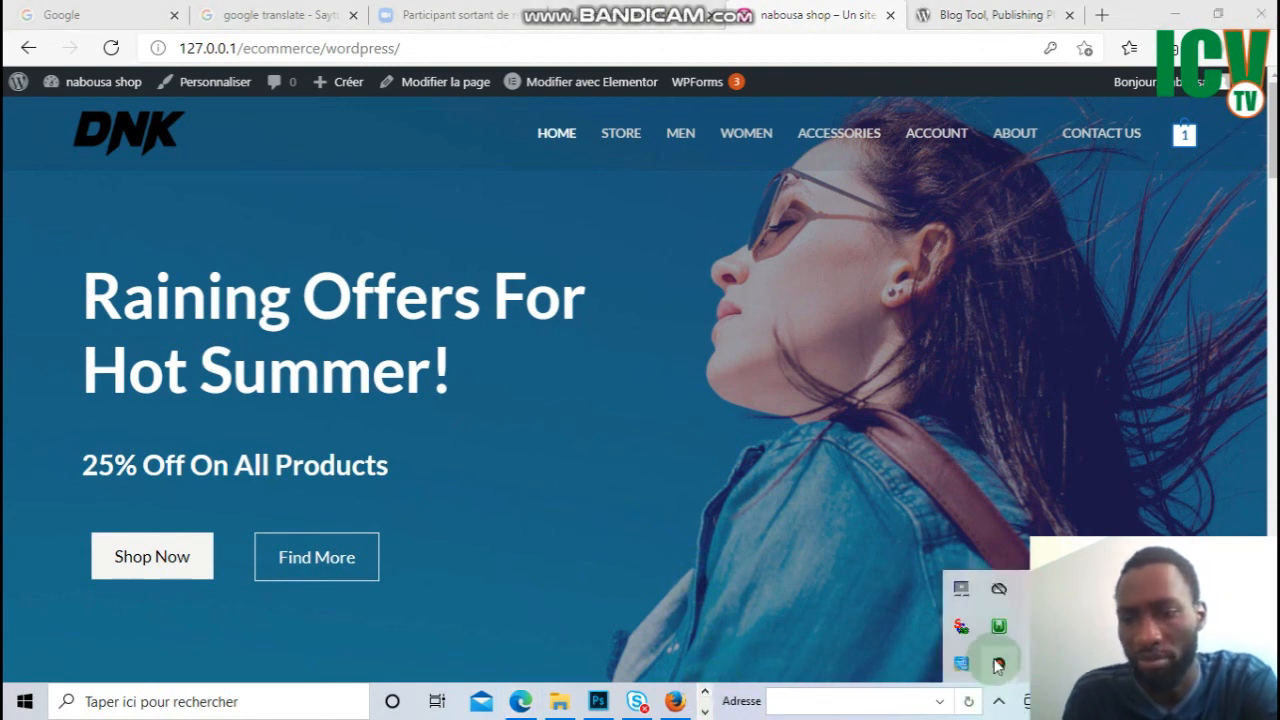
{"action": "left_click", "coordinate": [999, 663]}
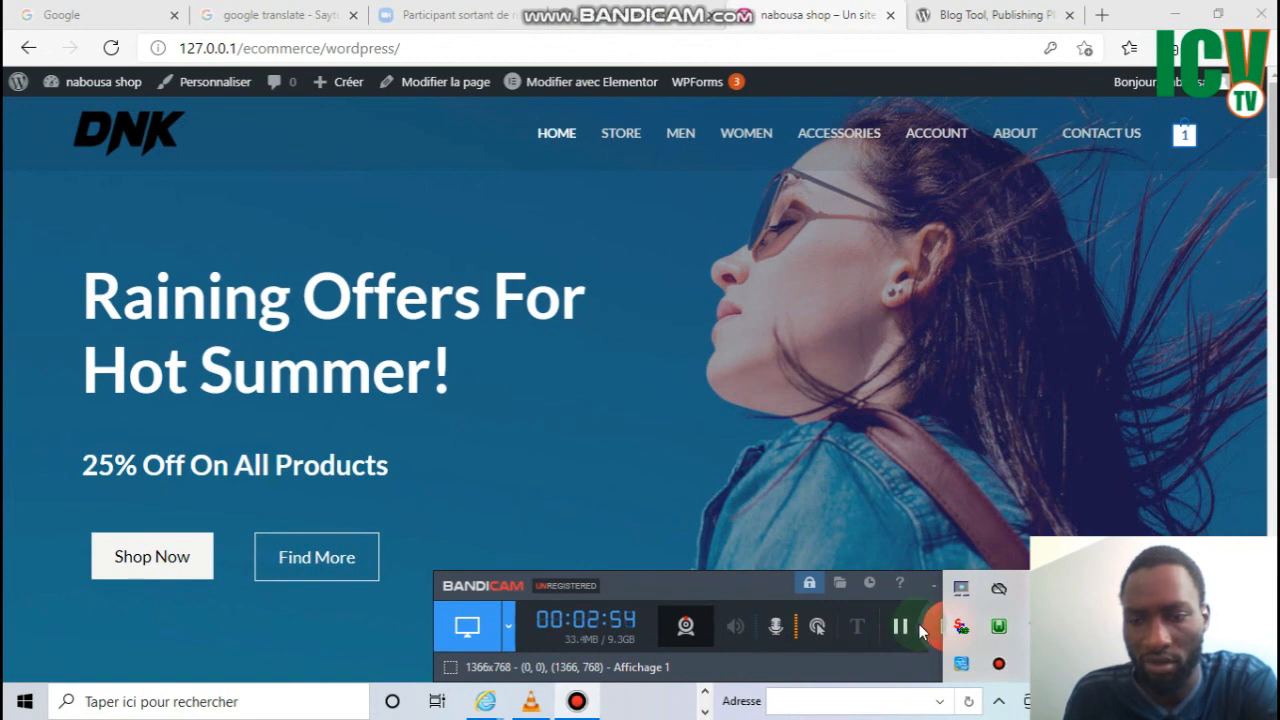